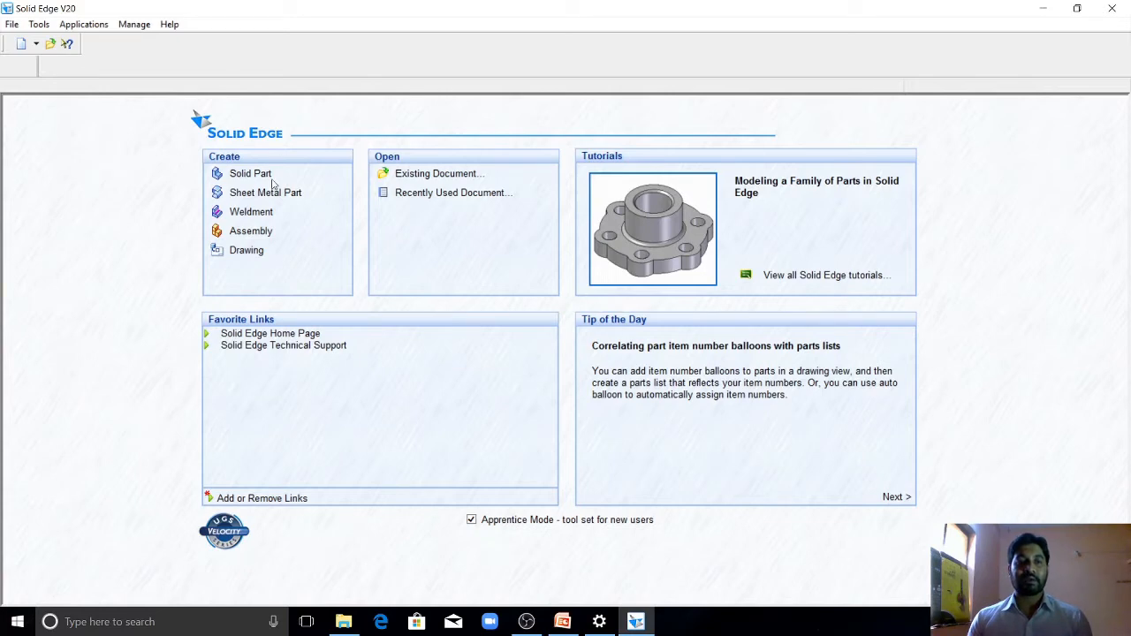
Step: Create a new solid part and start a Protrusion profile on the top (xy) reference plane
left_click(259, 180)
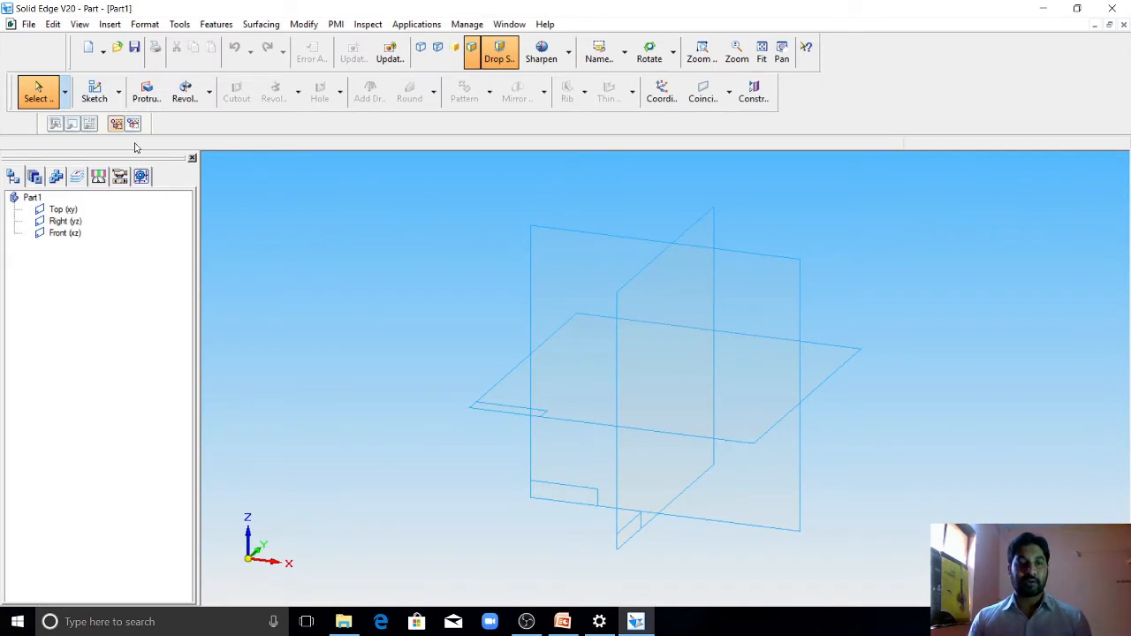
left_click(147, 96)
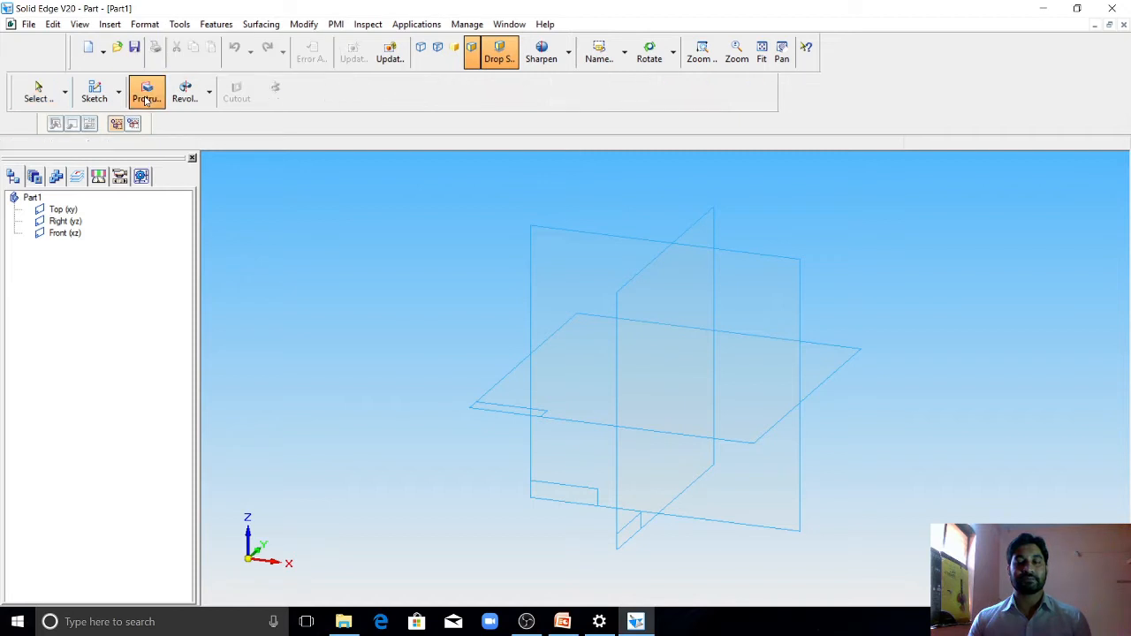
left_click(505, 379)
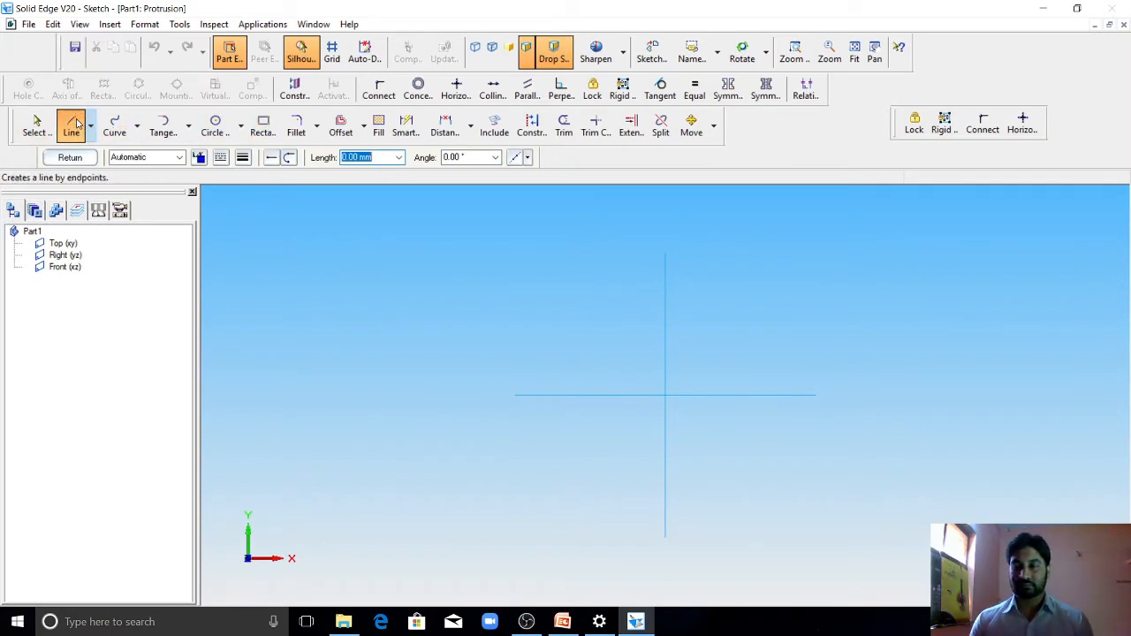
Step: Sketch a horizontal line below the horizontal reference line and dimension its length to 72 mm
left_click(527, 456)
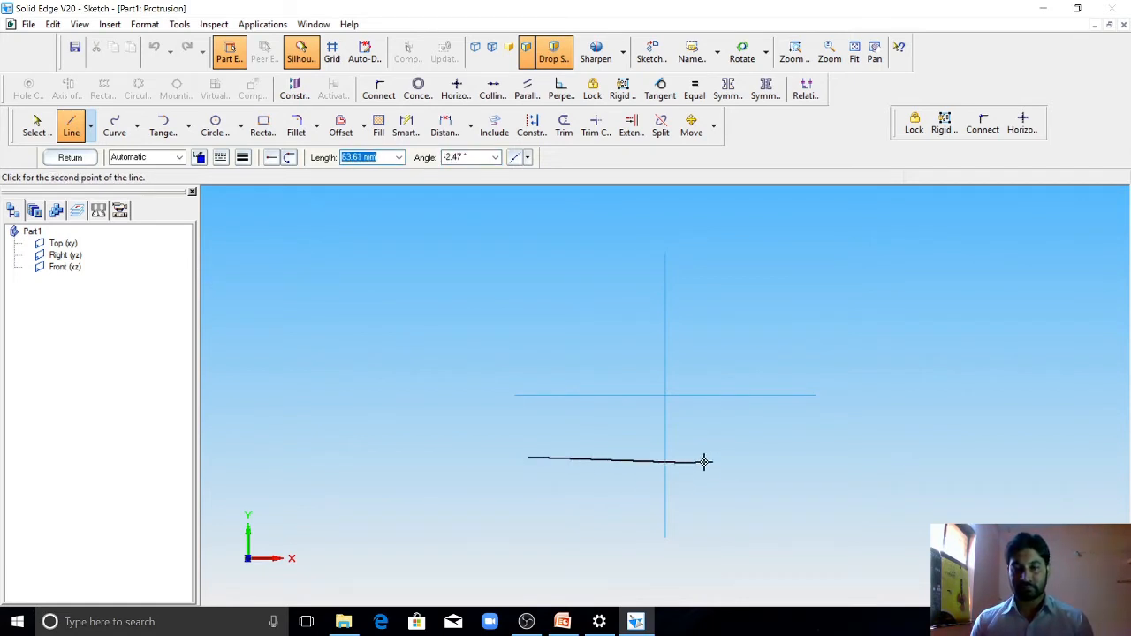
left_click(808, 456)
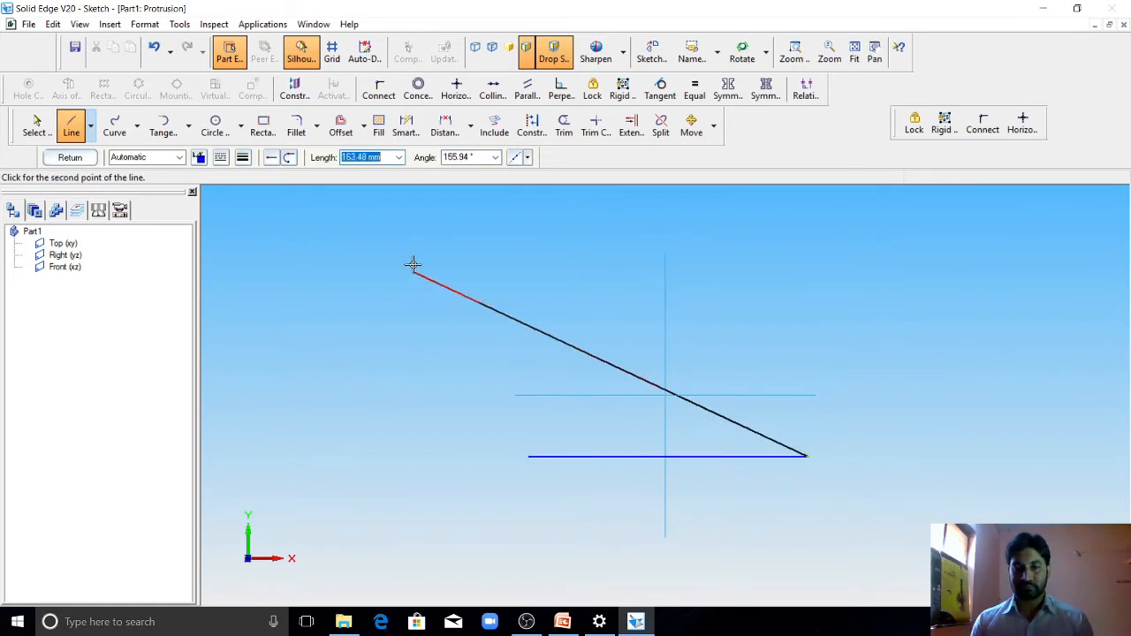
left_click(405, 127)
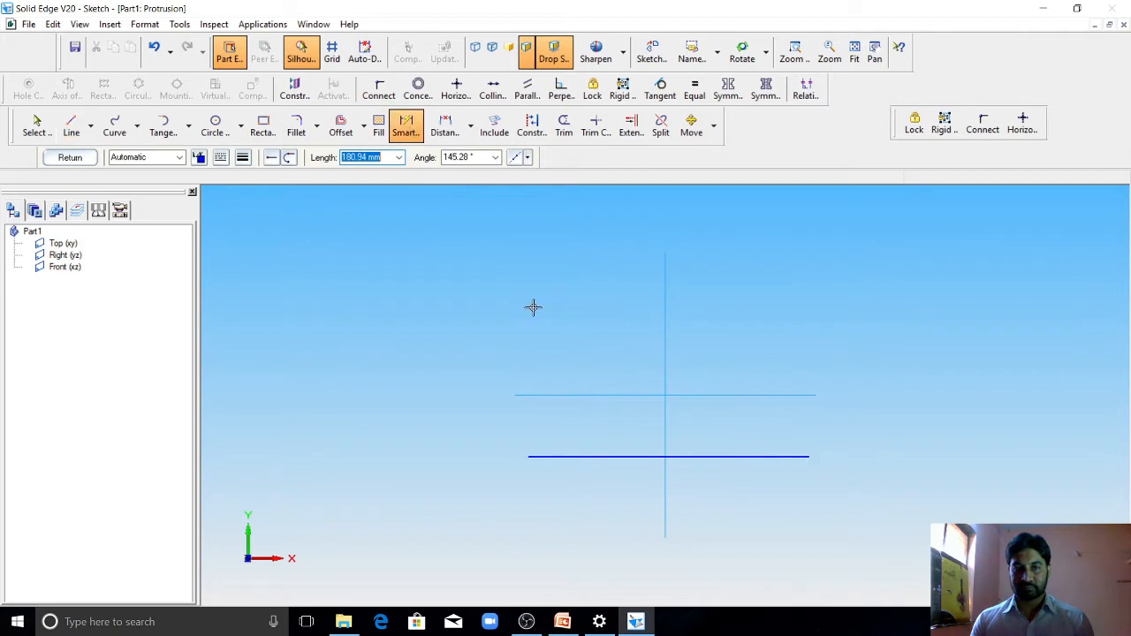
left_click(626, 456)
left_click(629, 502)
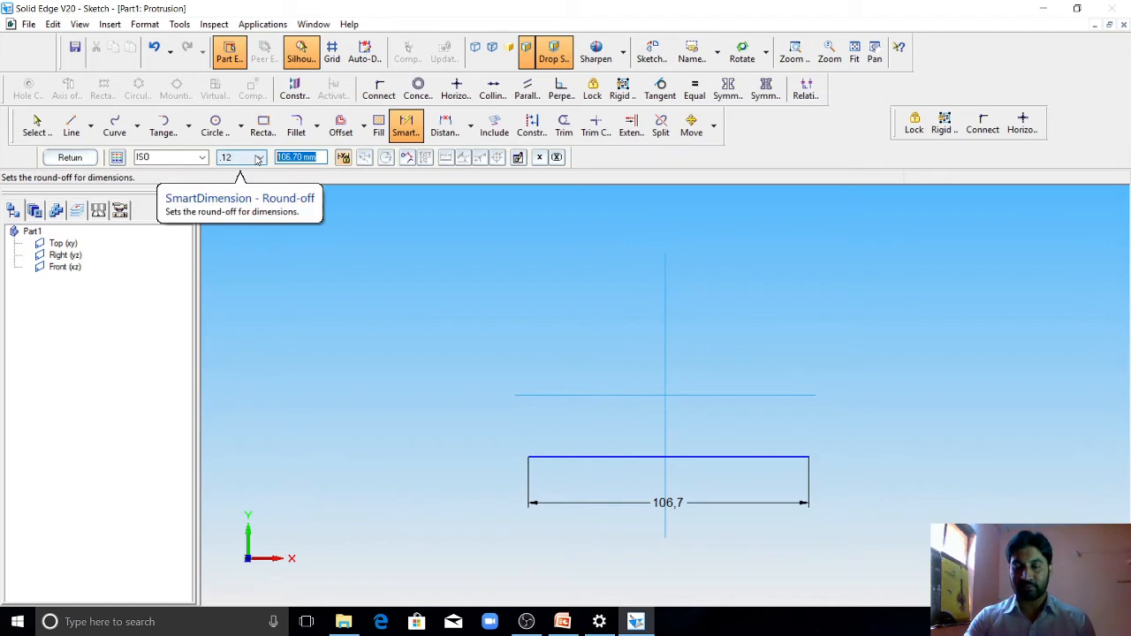
type("72")
key("Return")
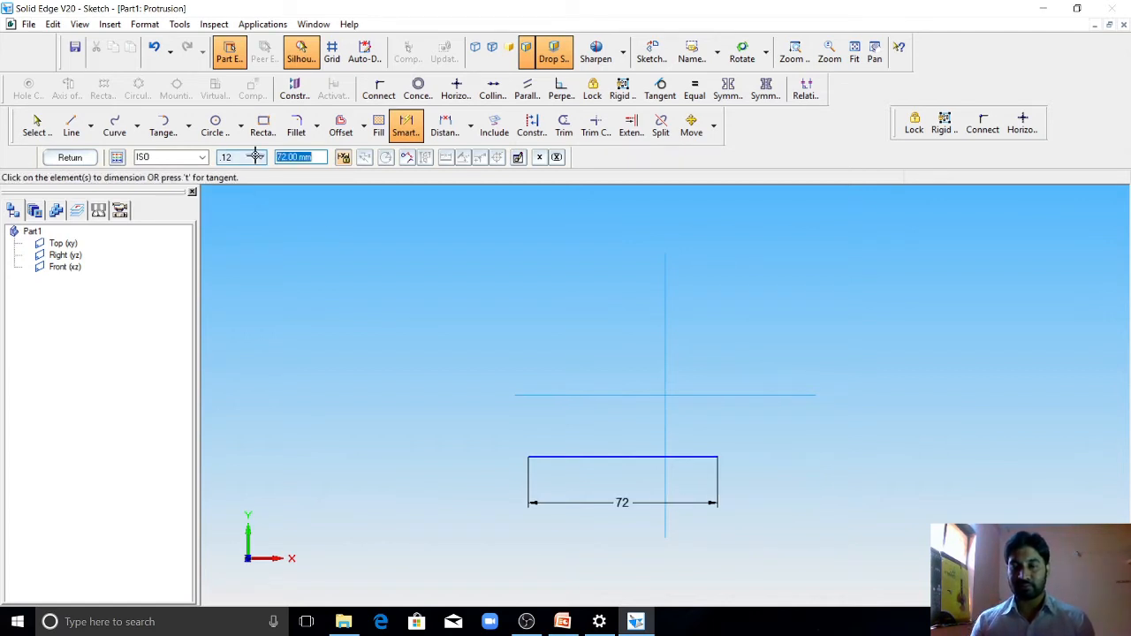
Step: Dimension the line's left end to the vertical reference line at 36 mm
left_click(534, 457)
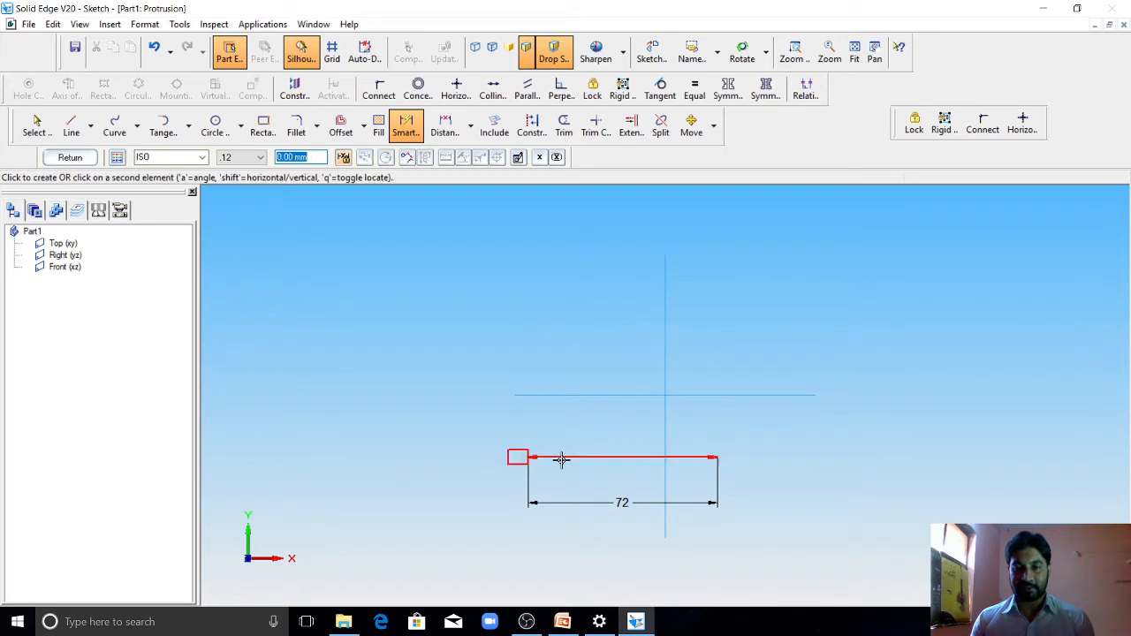
left_click(665, 417)
left_click(594, 423)
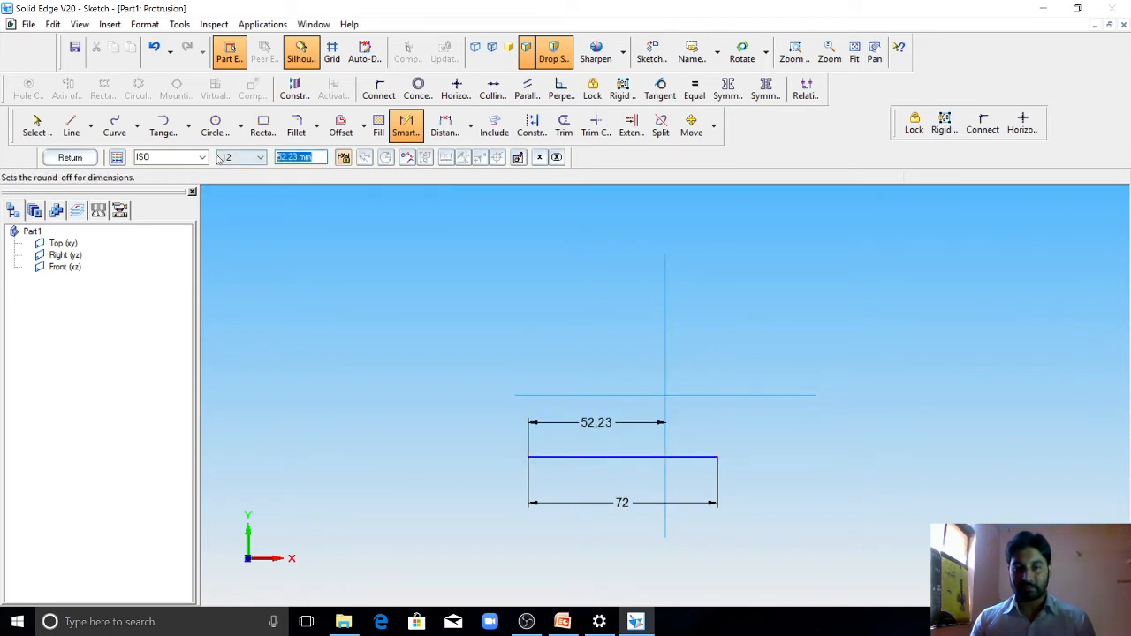
type("36")
key("Return")
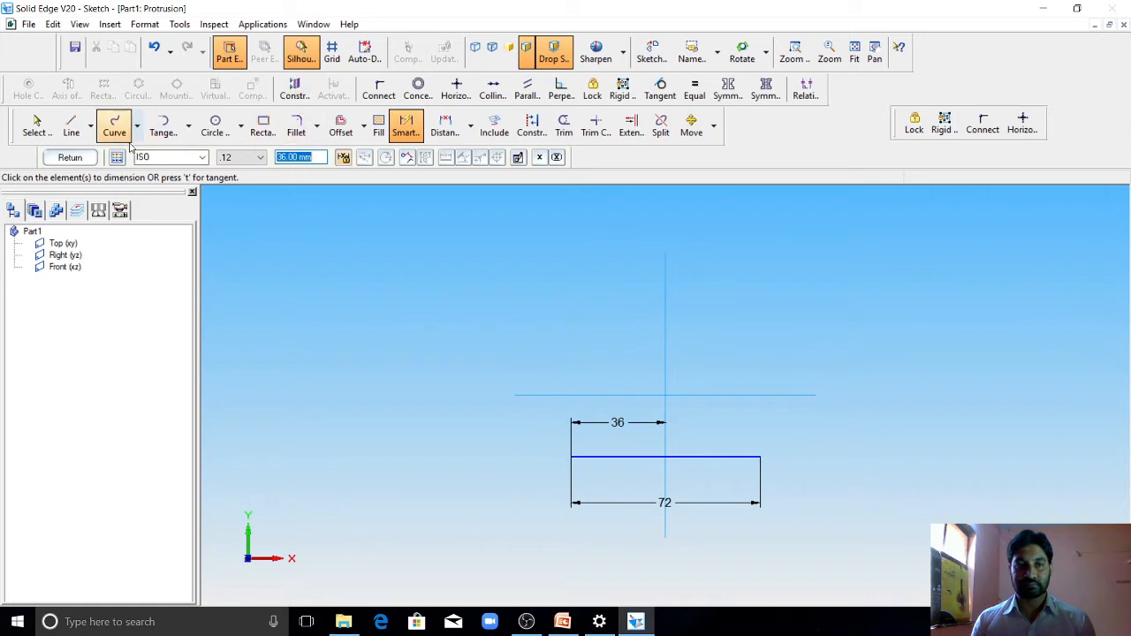
Step: Check the 2D drawing in PowerPoint and complete the rectangle above the base line with a 30 mm left side, 72 mm top edge and closing right side
left_click(71, 126)
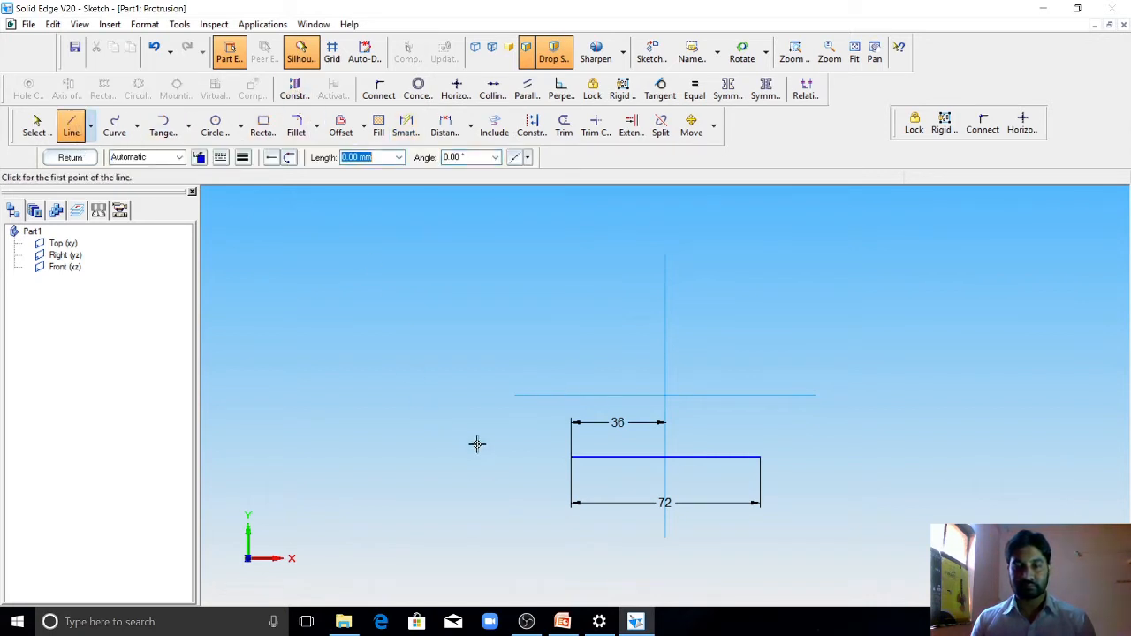
left_click(573, 457)
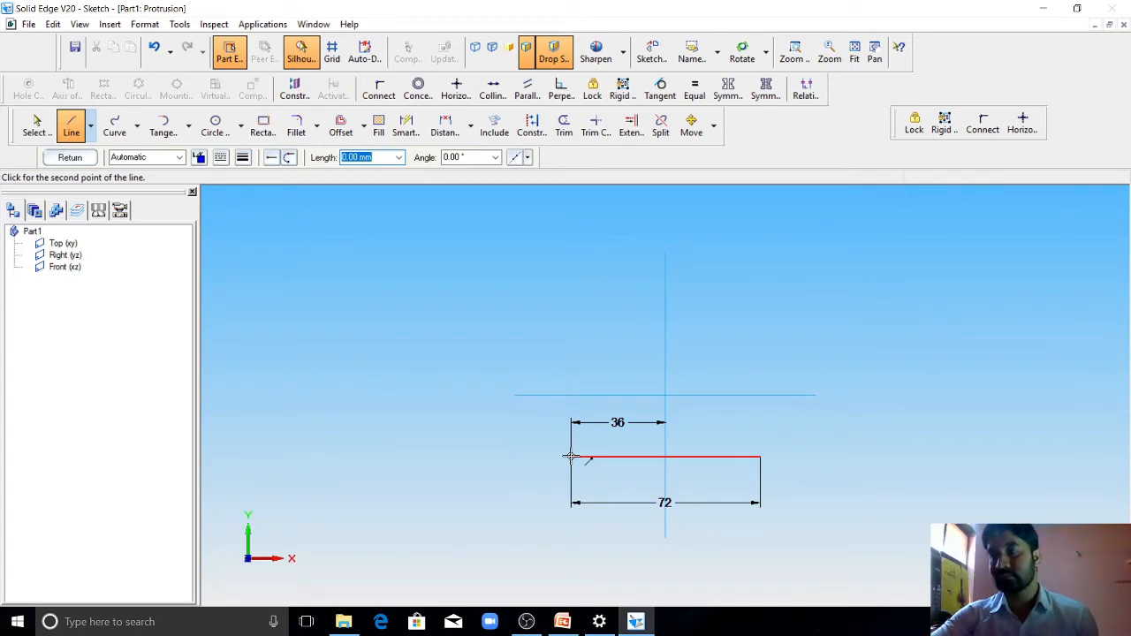
left_click(563, 621)
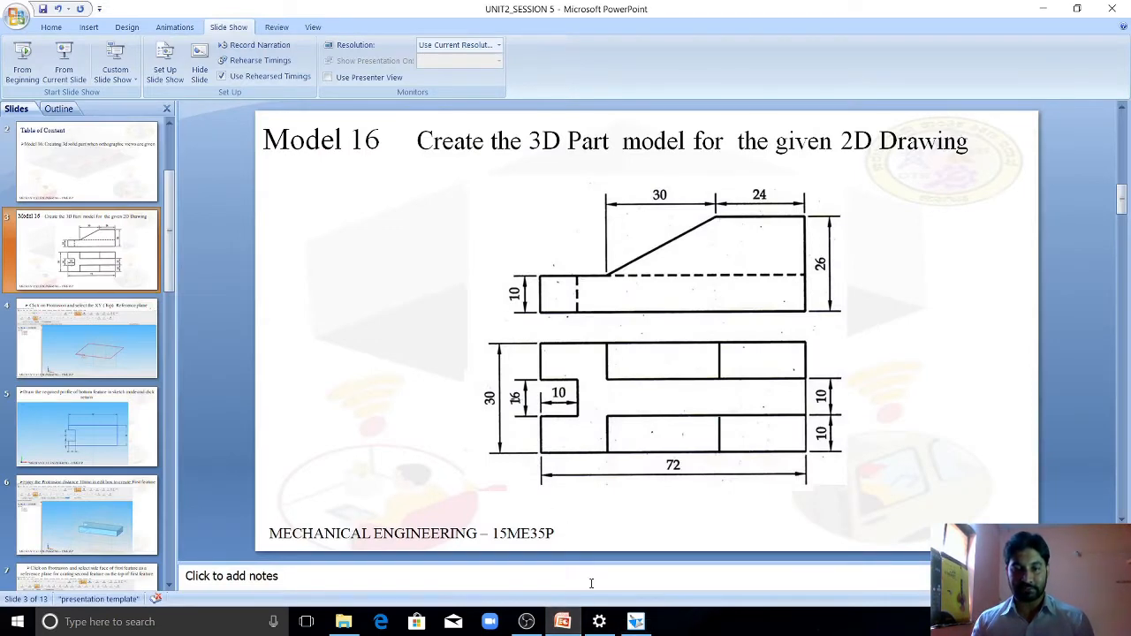
left_click(562, 621)
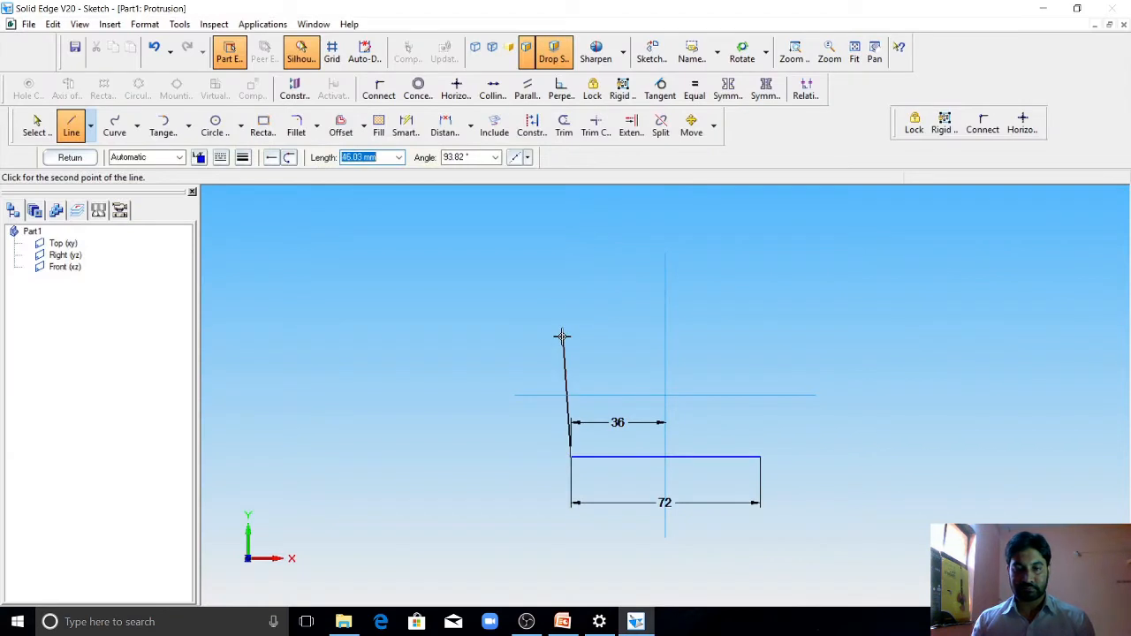
type("30")
key("Tab")
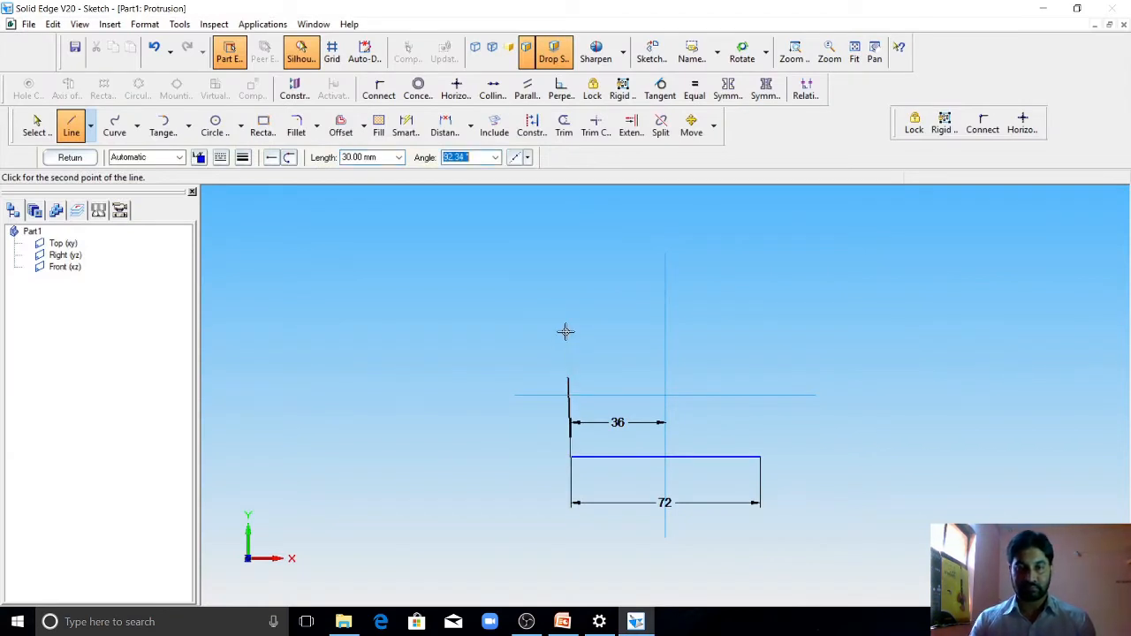
left_click(572, 340)
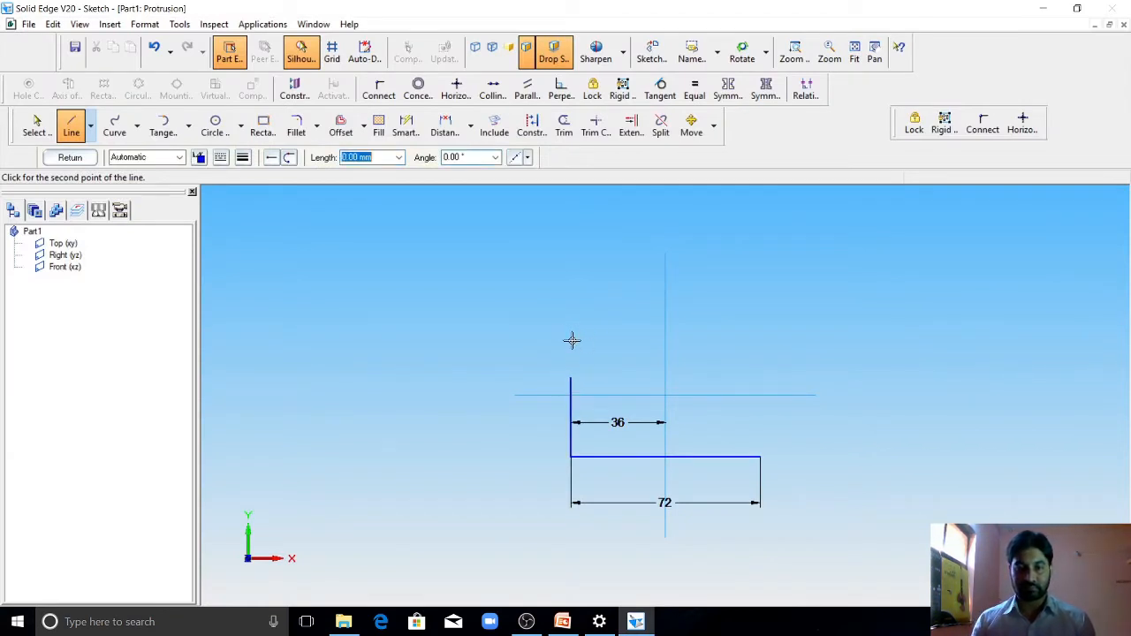
left_click(760, 378)
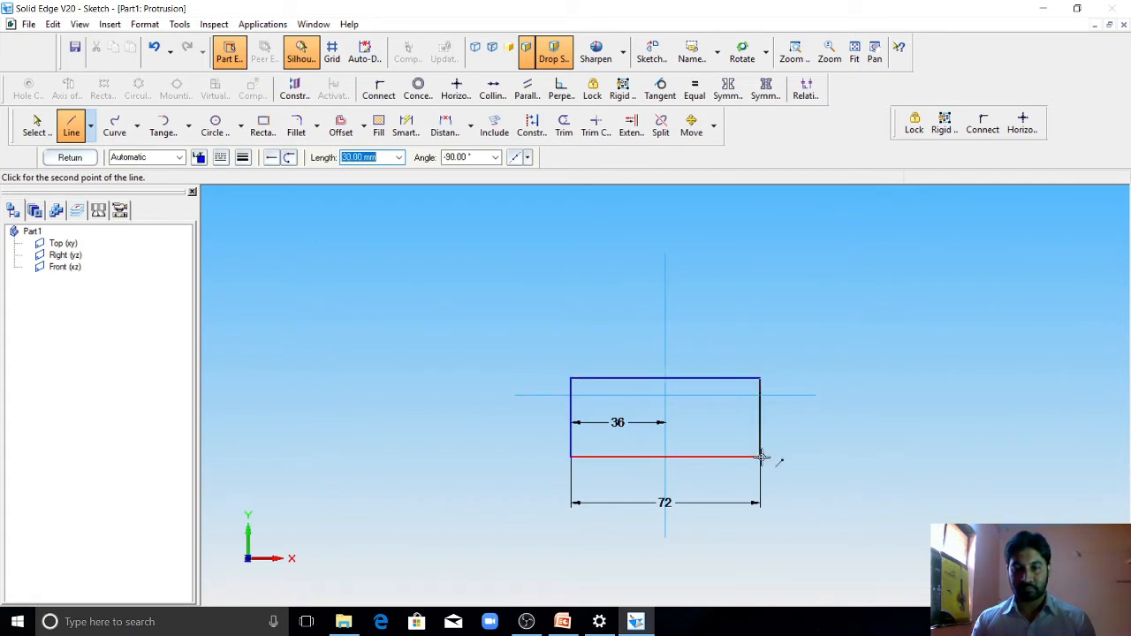
left_click(760, 457)
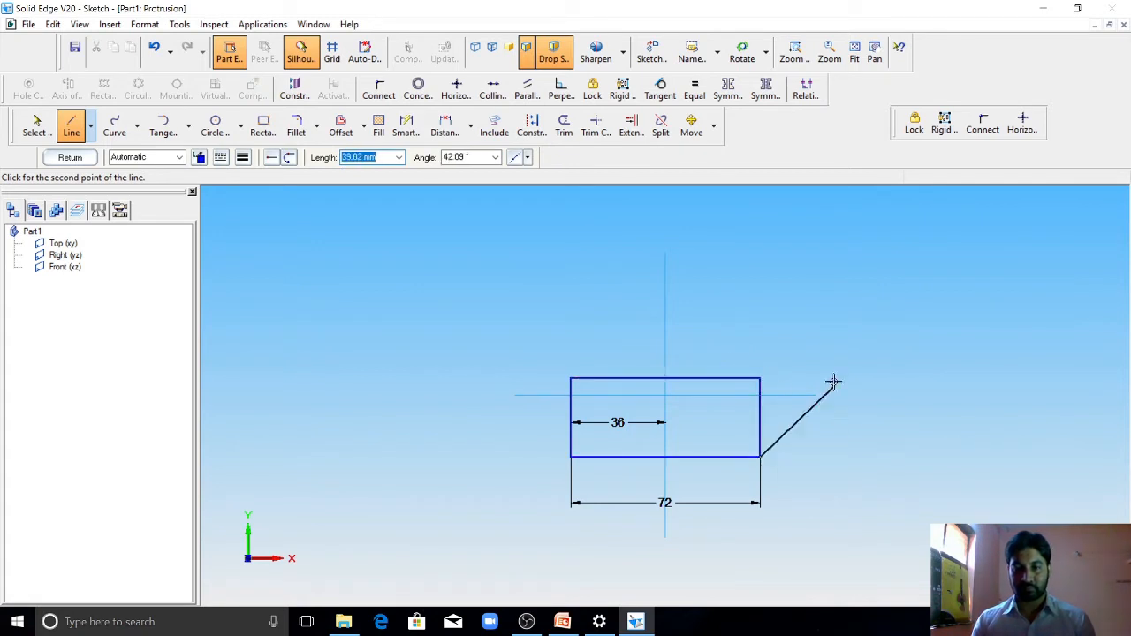
Step: Dimension the rectangle's bottom edge to the horizontal reference line at 15 mm, checking against the 2D drawing in PowerPoint
left_click(408, 128)
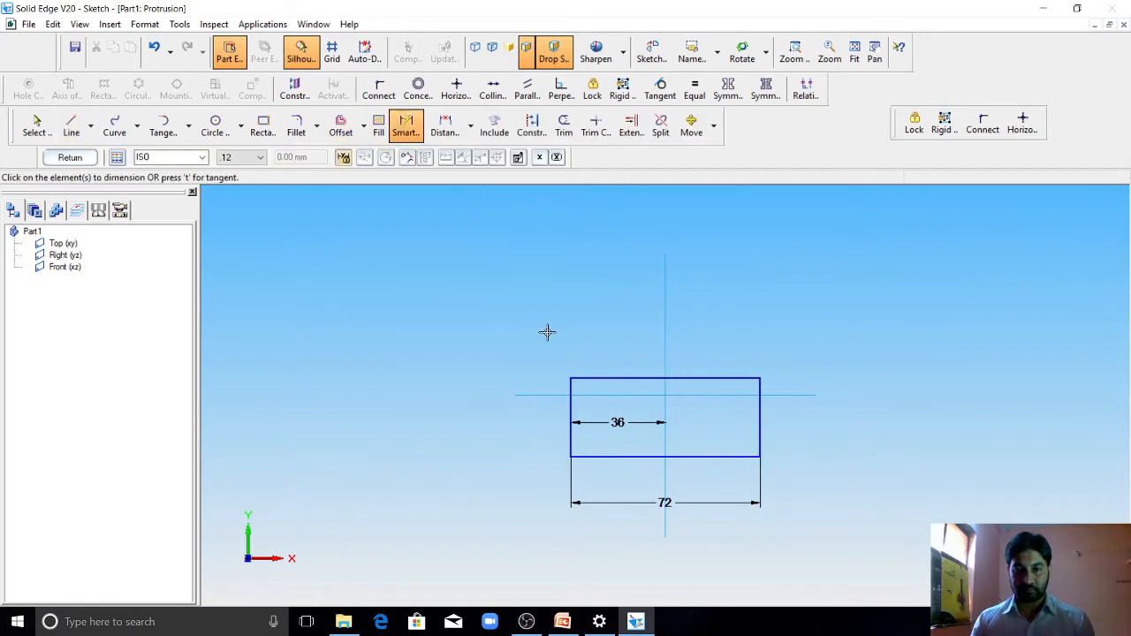
left_click(611, 395)
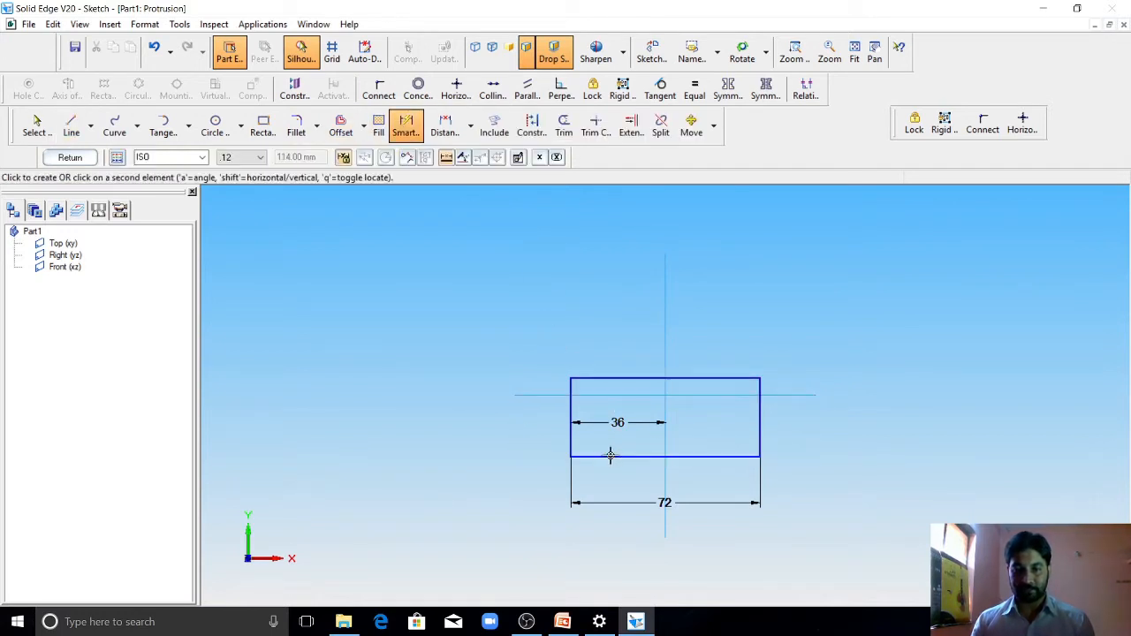
left_click(610, 456)
left_click(492, 440)
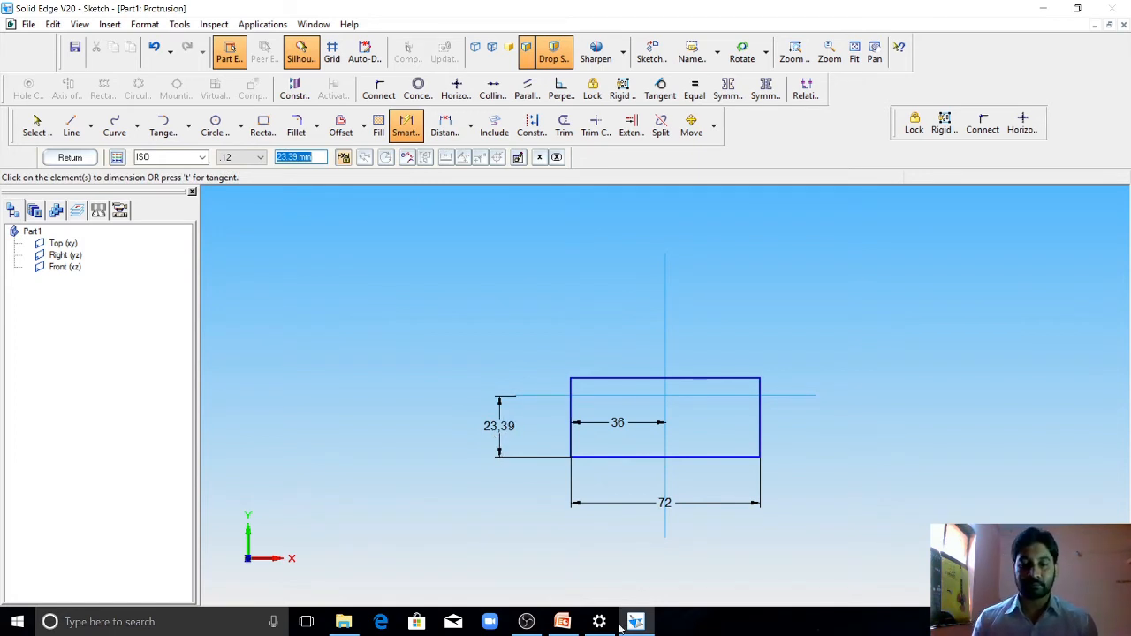
left_click(563, 622)
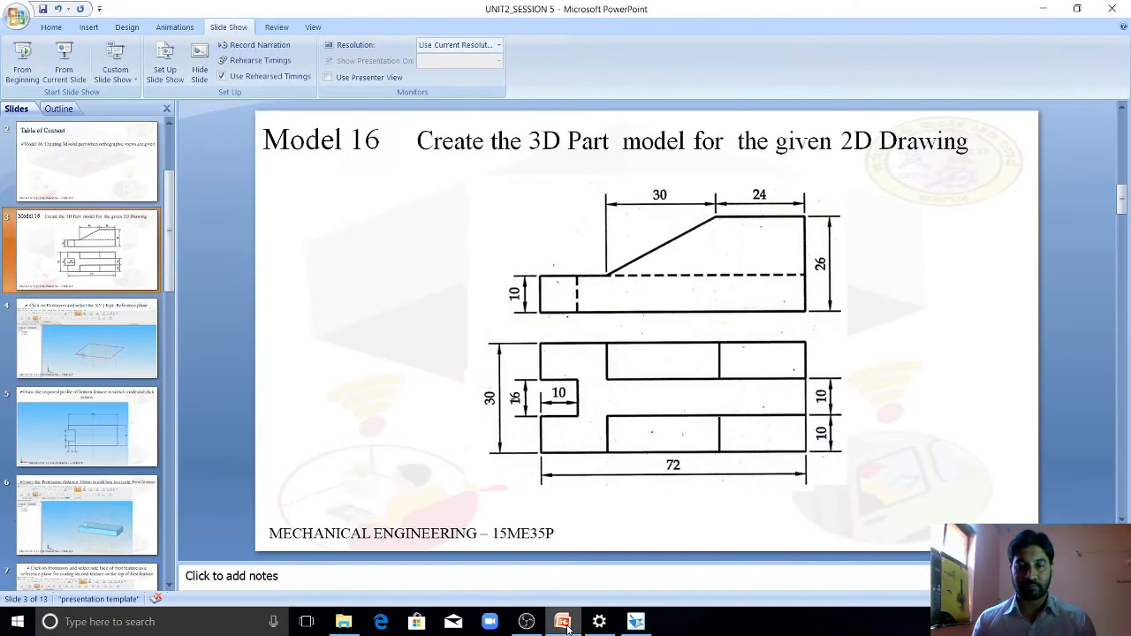
left_click(566, 623)
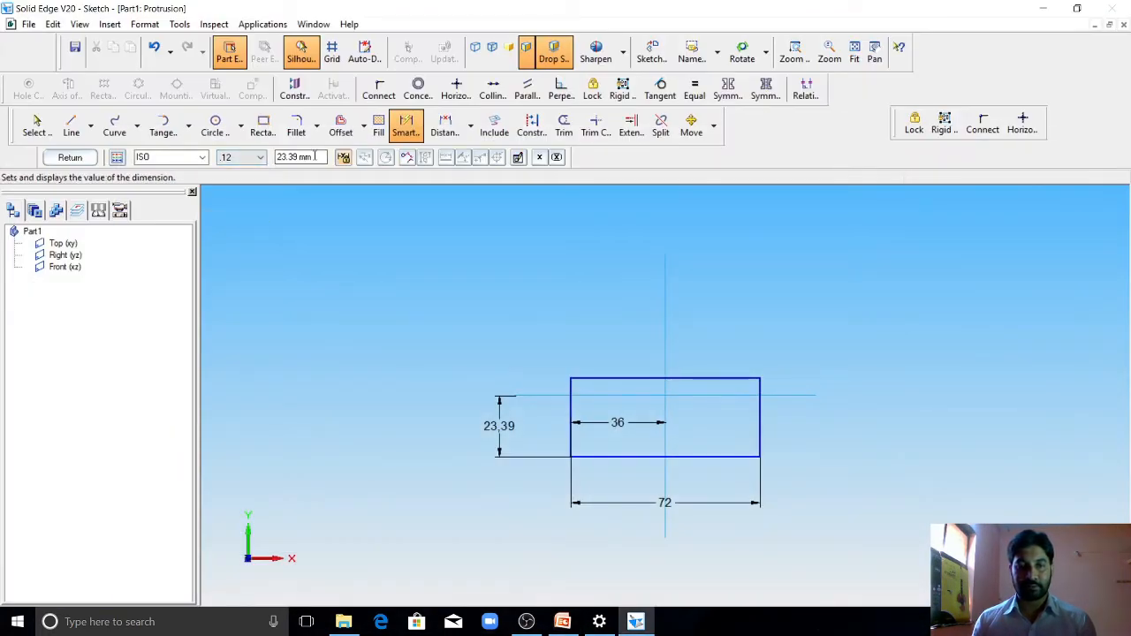
left_click(316, 157)
type("15")
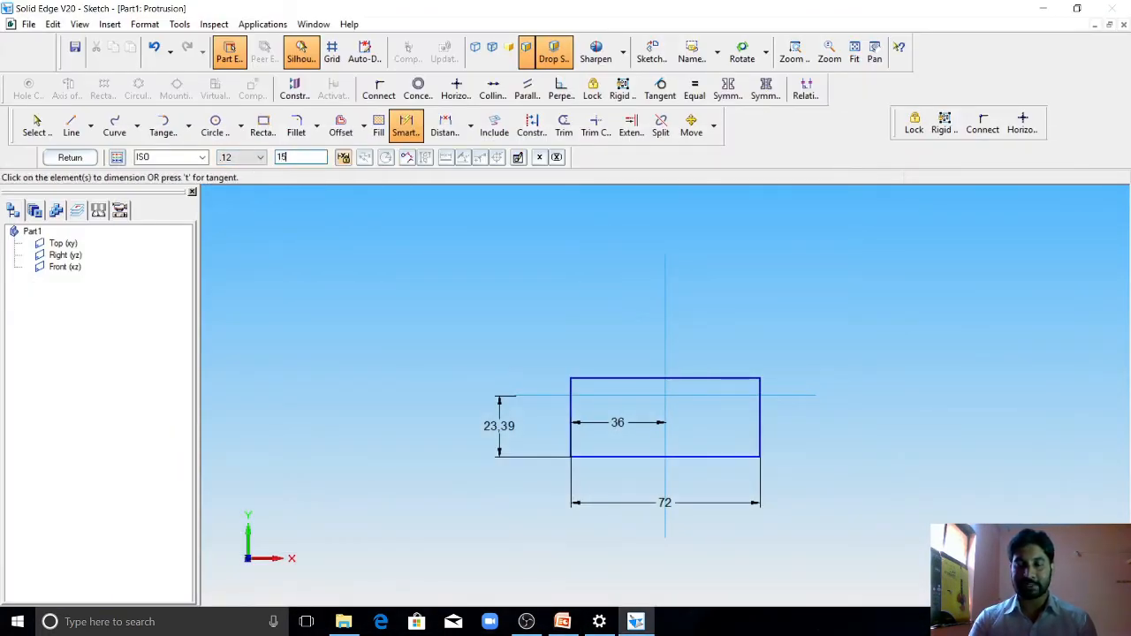
key("Return")
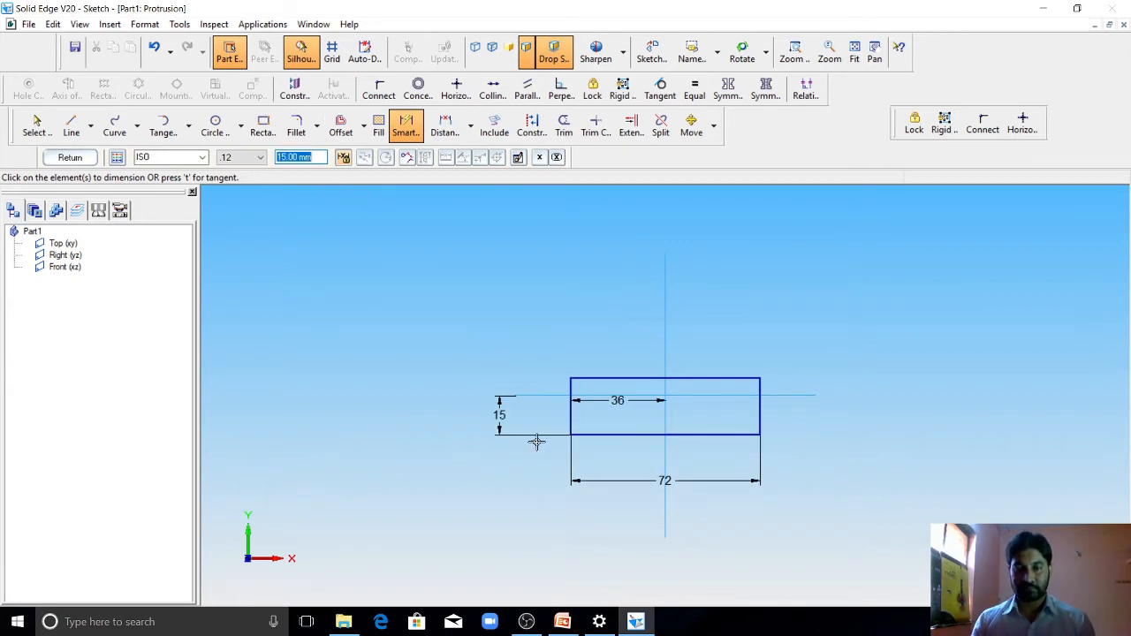
Step: Dimension the rectangle's right side and set its height to 30 mm
left_click(408, 126)
left_click(759, 406)
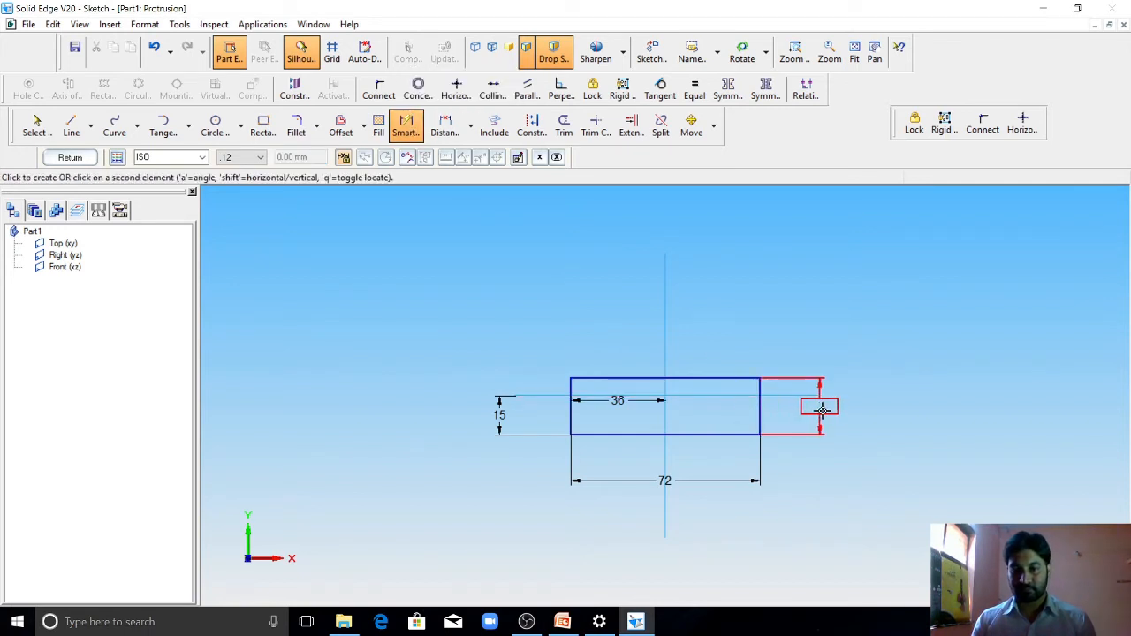
left_click(838, 426)
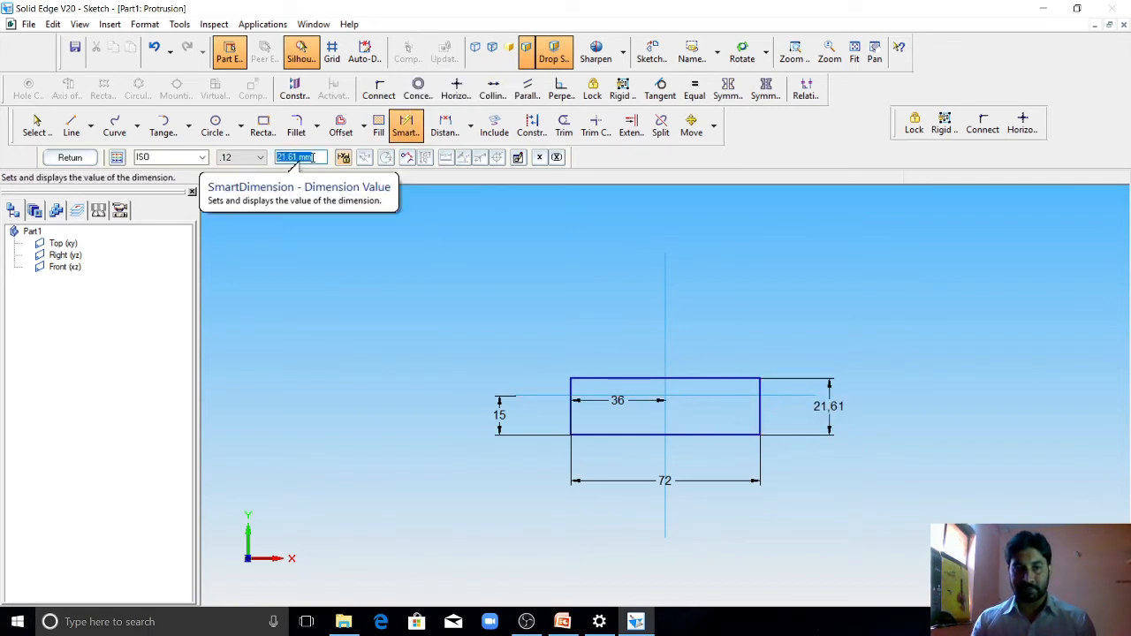
type("30")
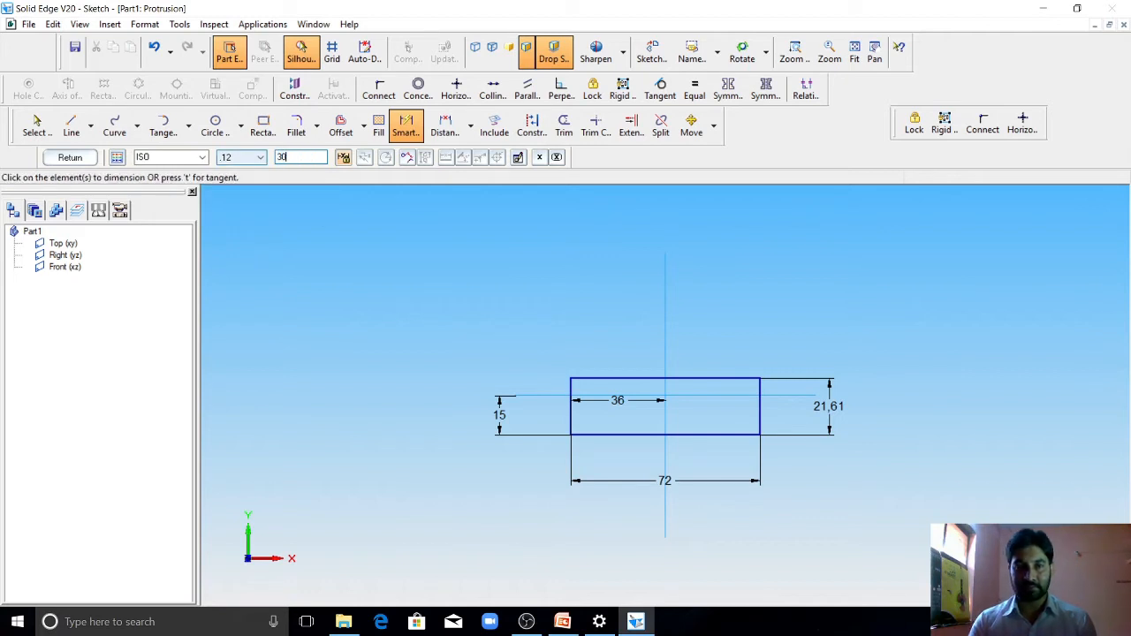
key("Return")
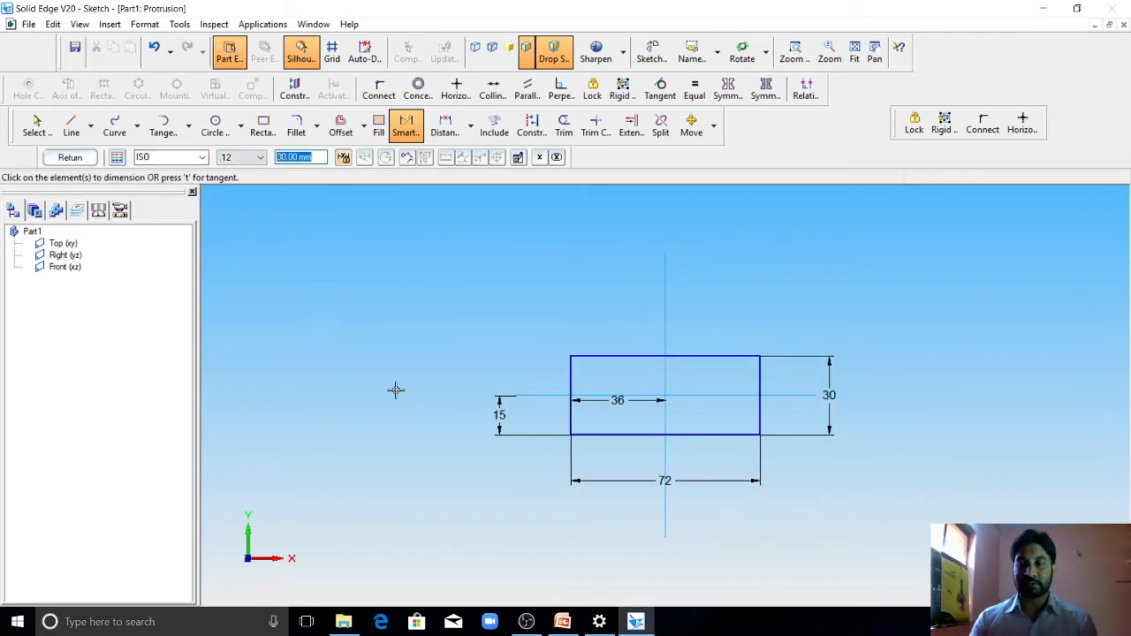
Step: Check the notch in the PowerPoint drawing and sketch a horizontal line about 13 mm long inward from the rectangle's left edge, below centre
left_click(562, 621)
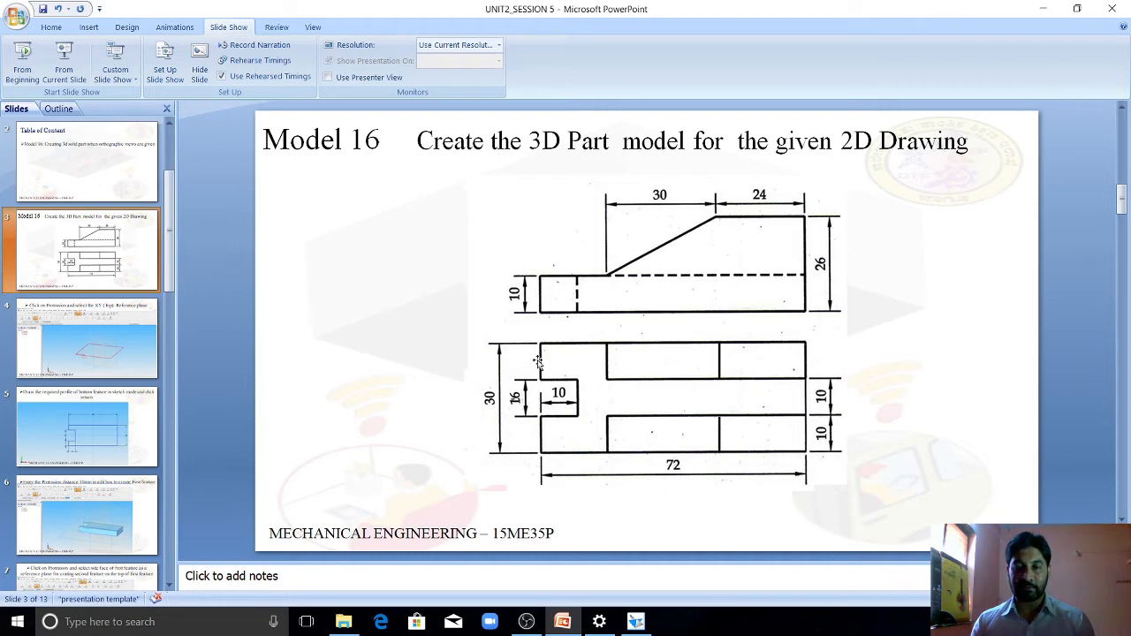
left_click(635, 621)
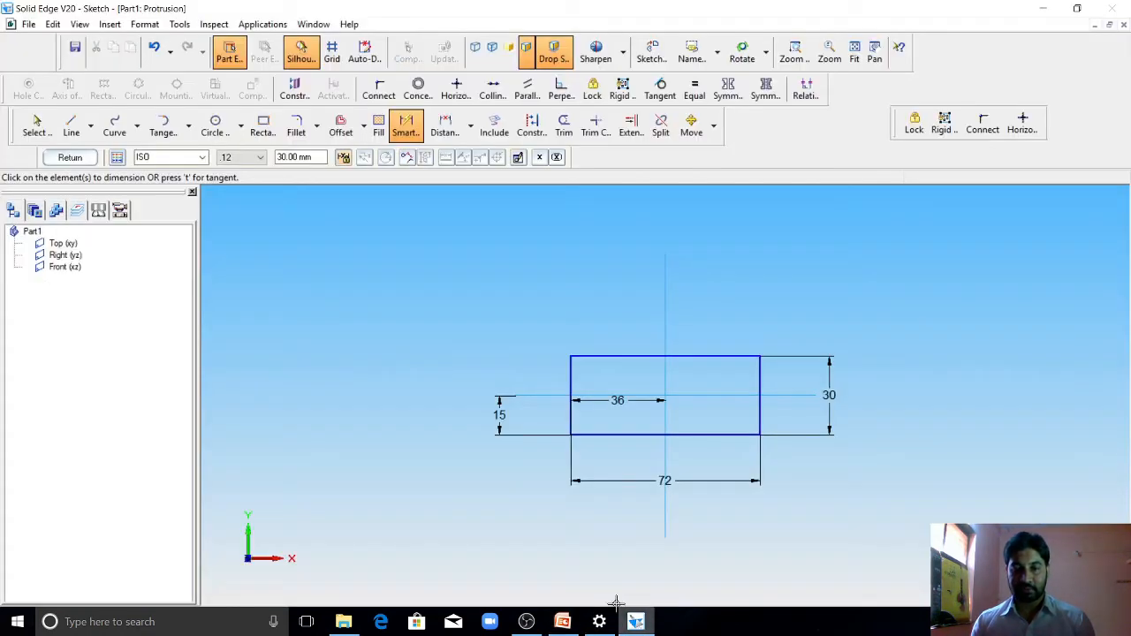
left_click(71, 124)
left_click(571, 415)
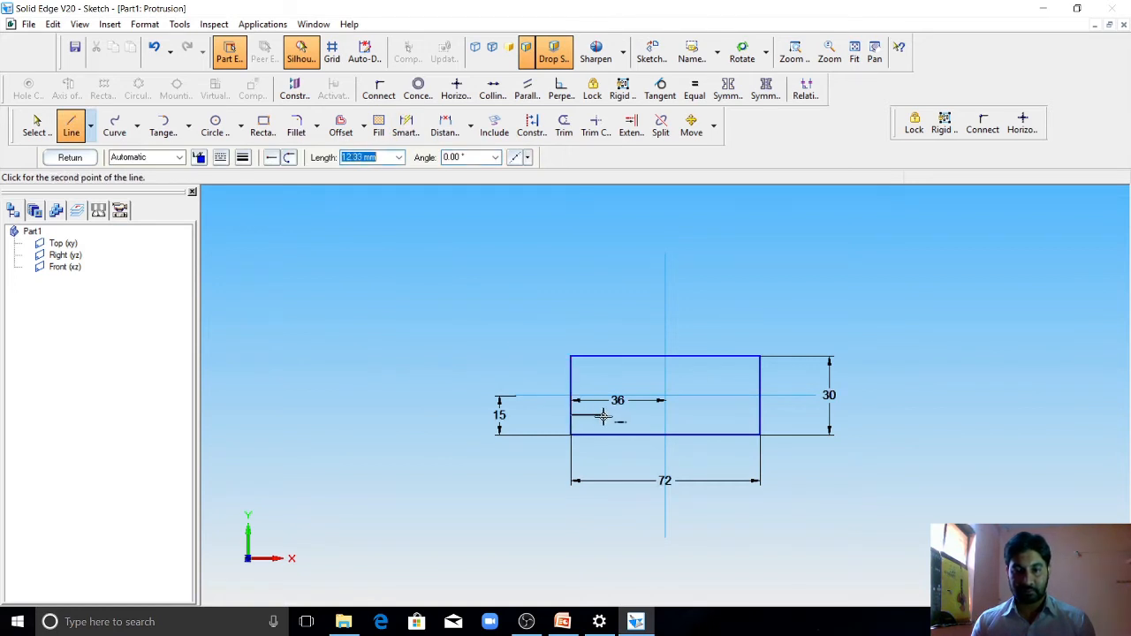
left_click(606, 417)
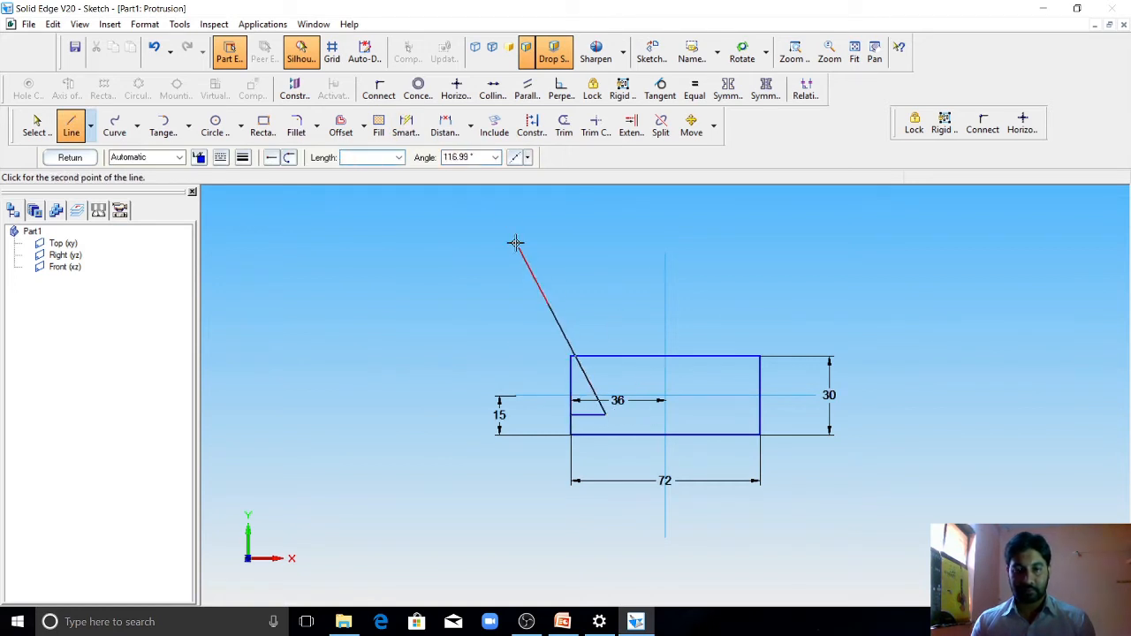
Step: Dimension the short notch line from the rectangle's bottom edge and set the distance to 7 mm
left_click(406, 126)
left_click(593, 433)
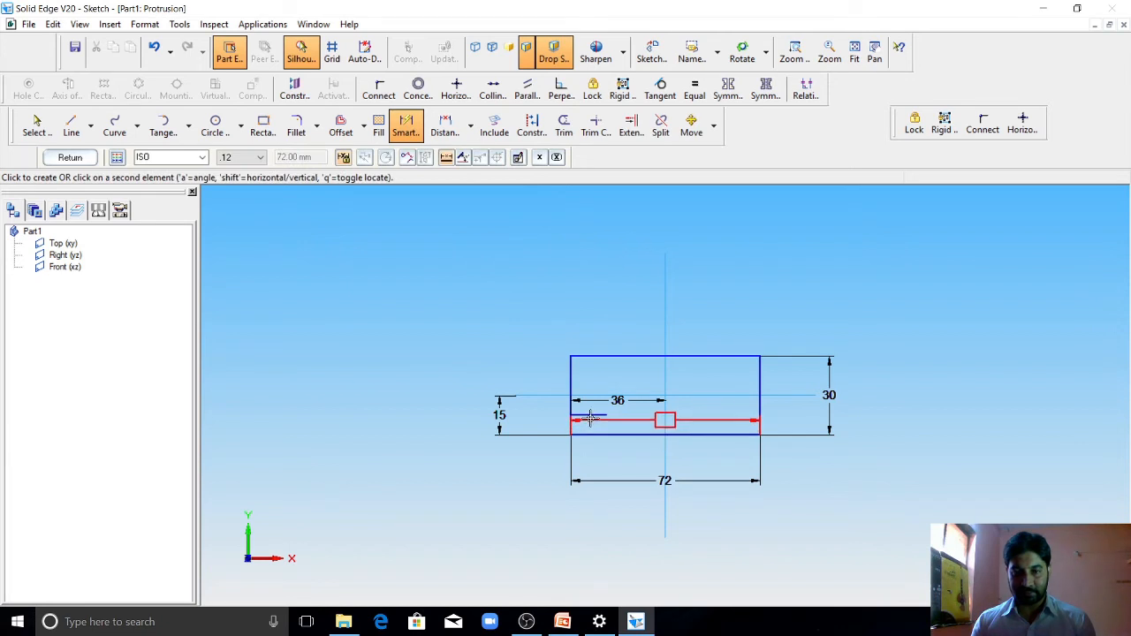
left_click(591, 416)
left_click(543, 423)
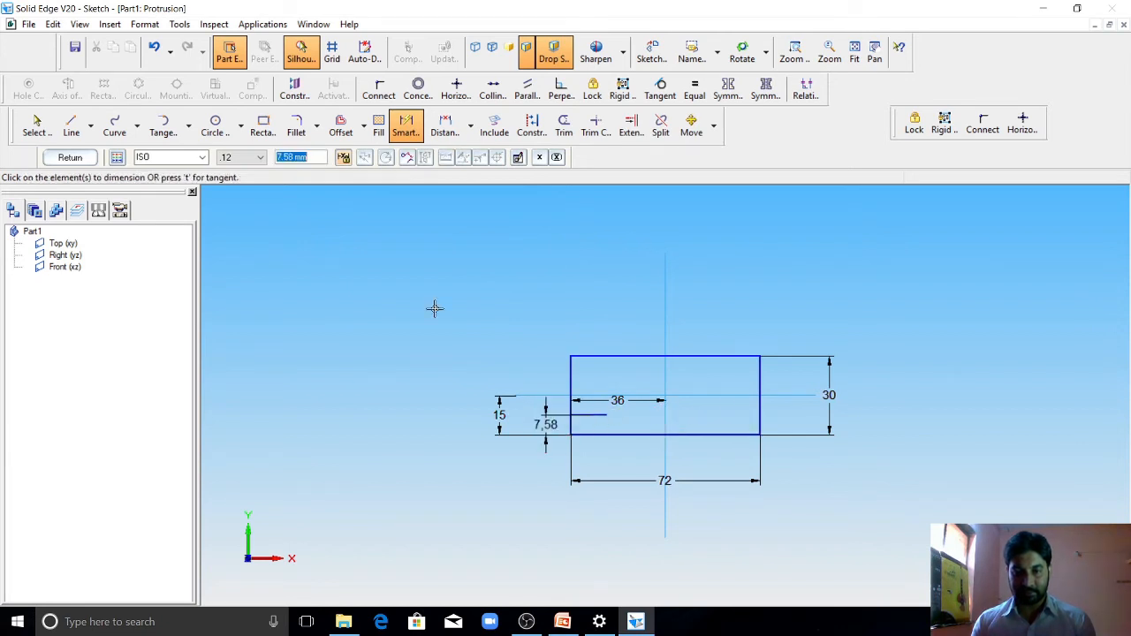
type("7")
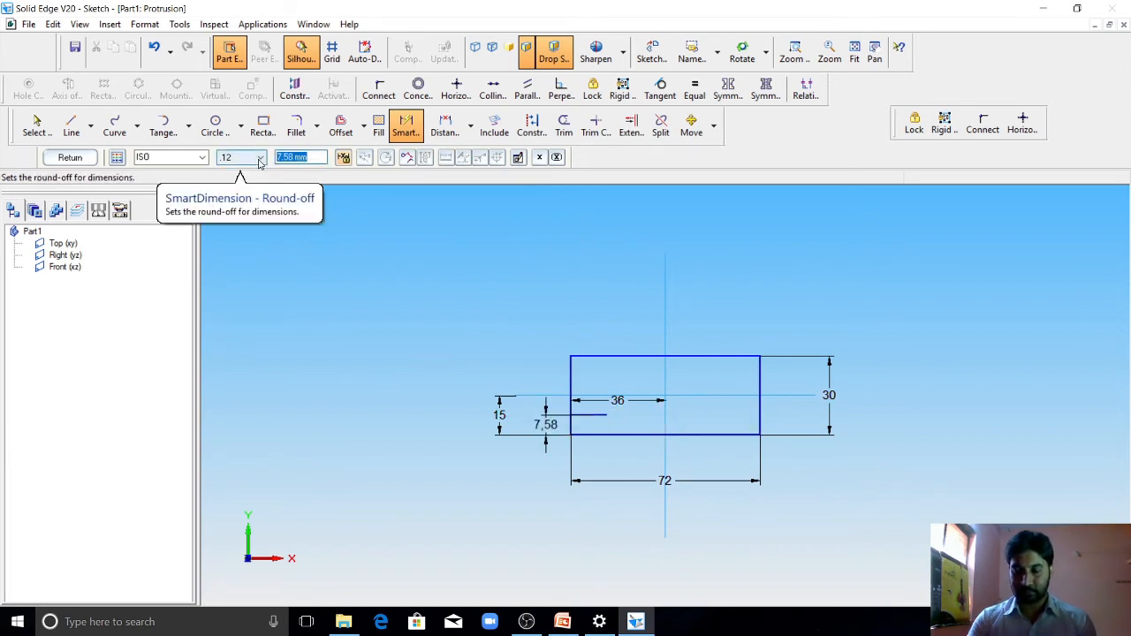
key("Return")
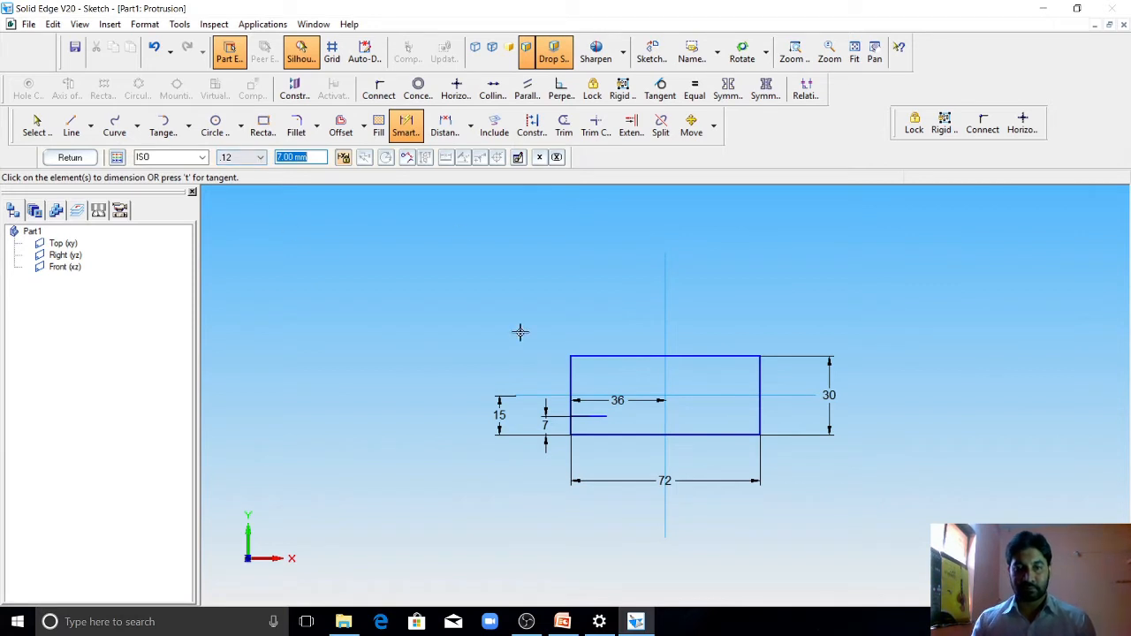
Step: Dimension the short notch line's length and set it to 10 mm, checking against the 2D drawing in PowerPoint
left_click(406, 126)
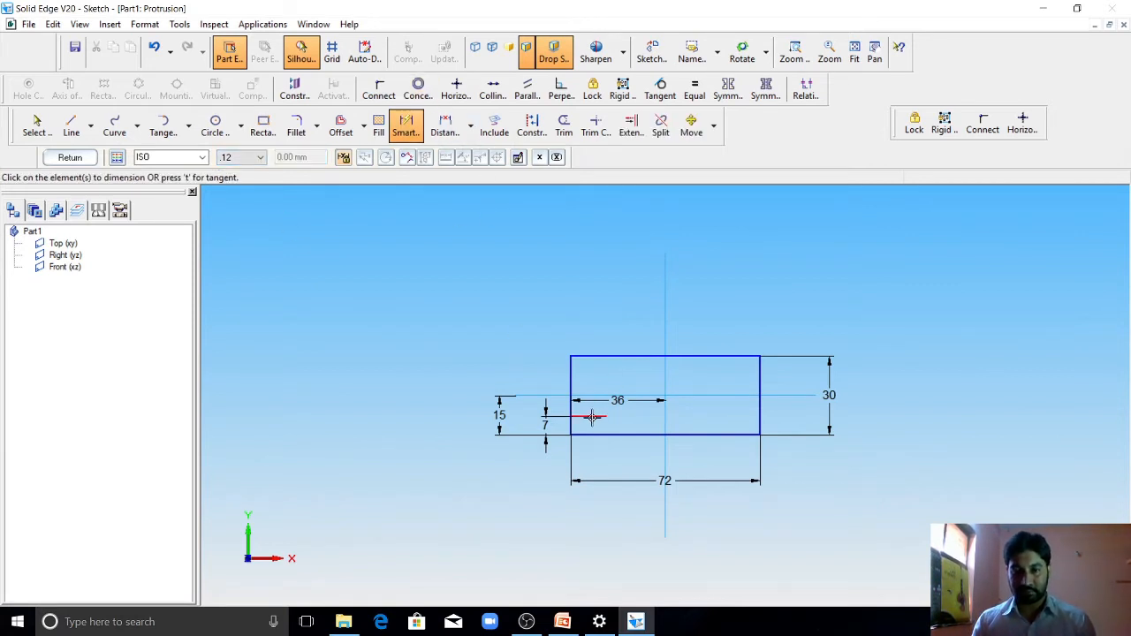
left_click(593, 416)
left_click(598, 461)
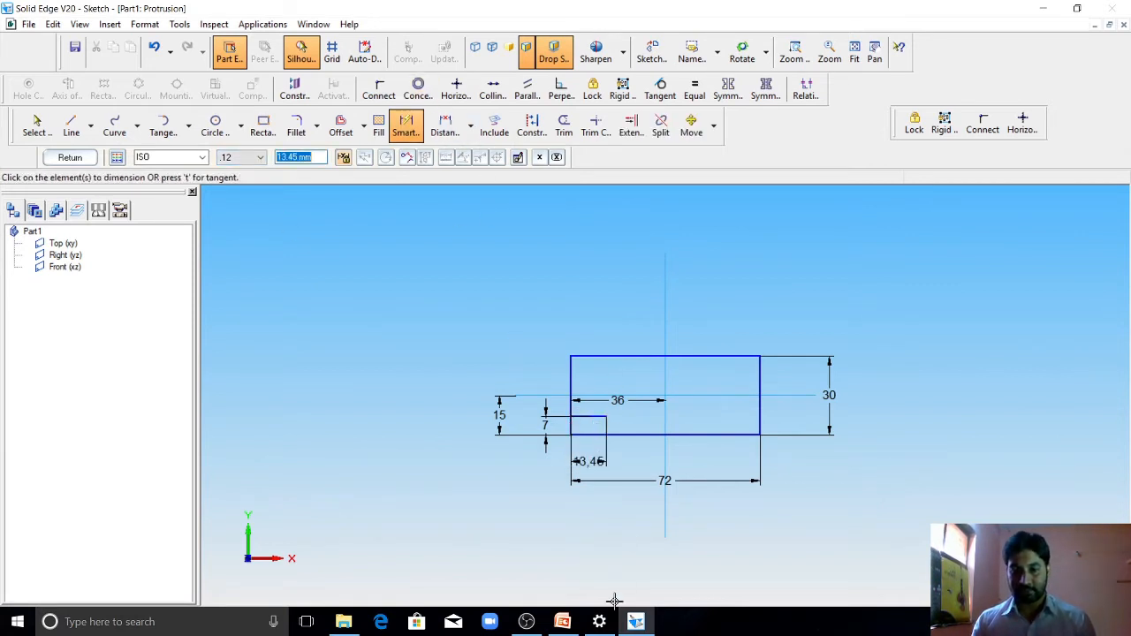
left_click(562, 623)
left_click(563, 622)
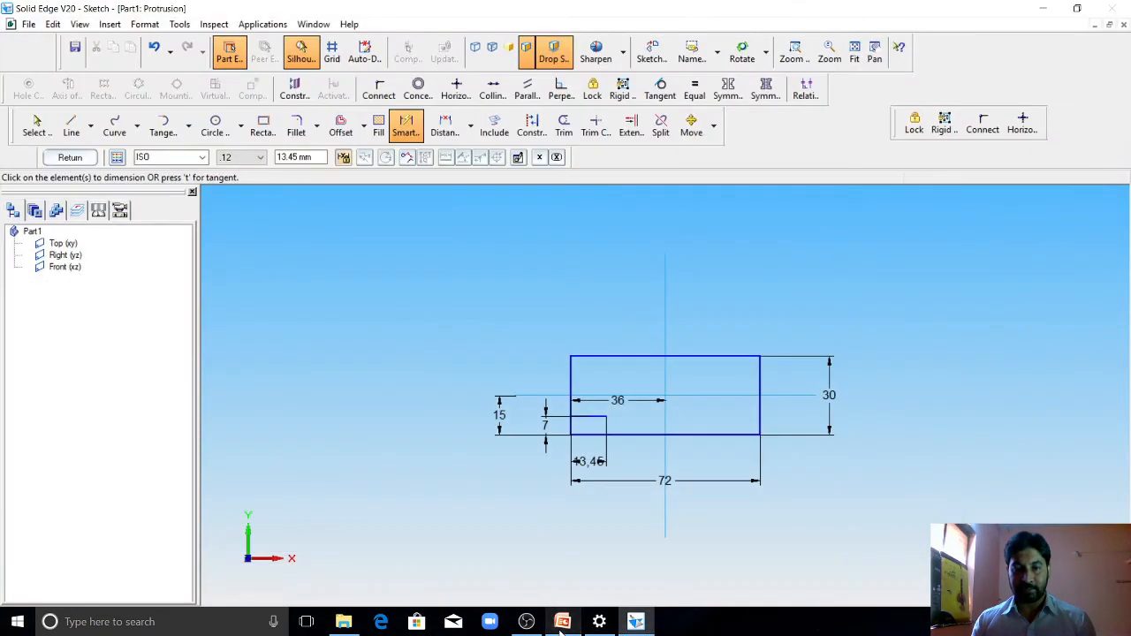
type("10")
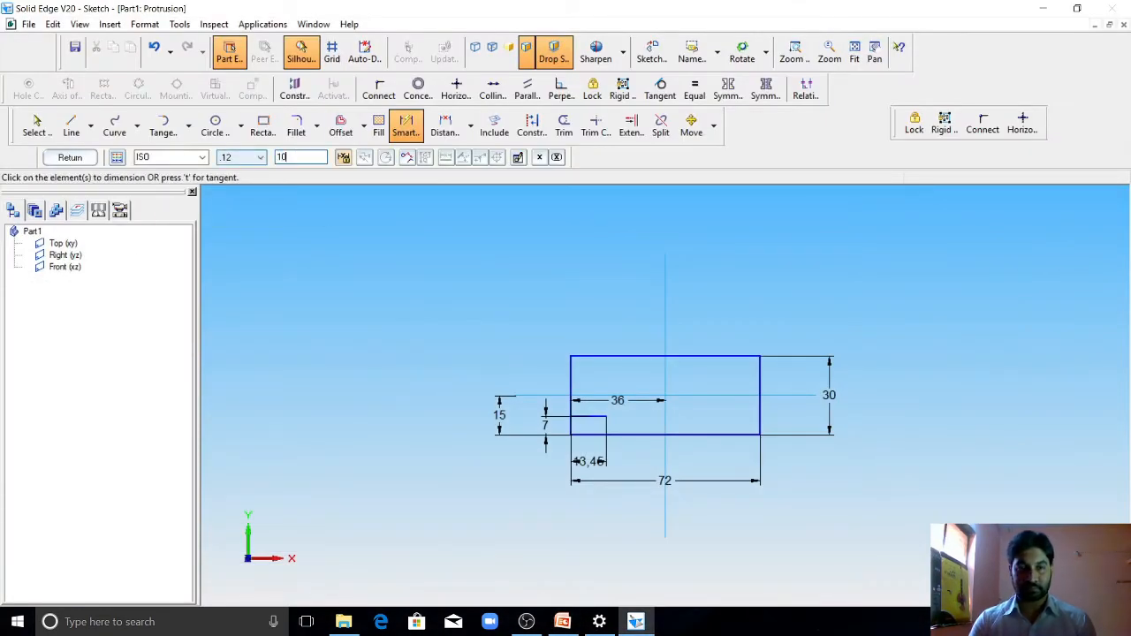
key("Return")
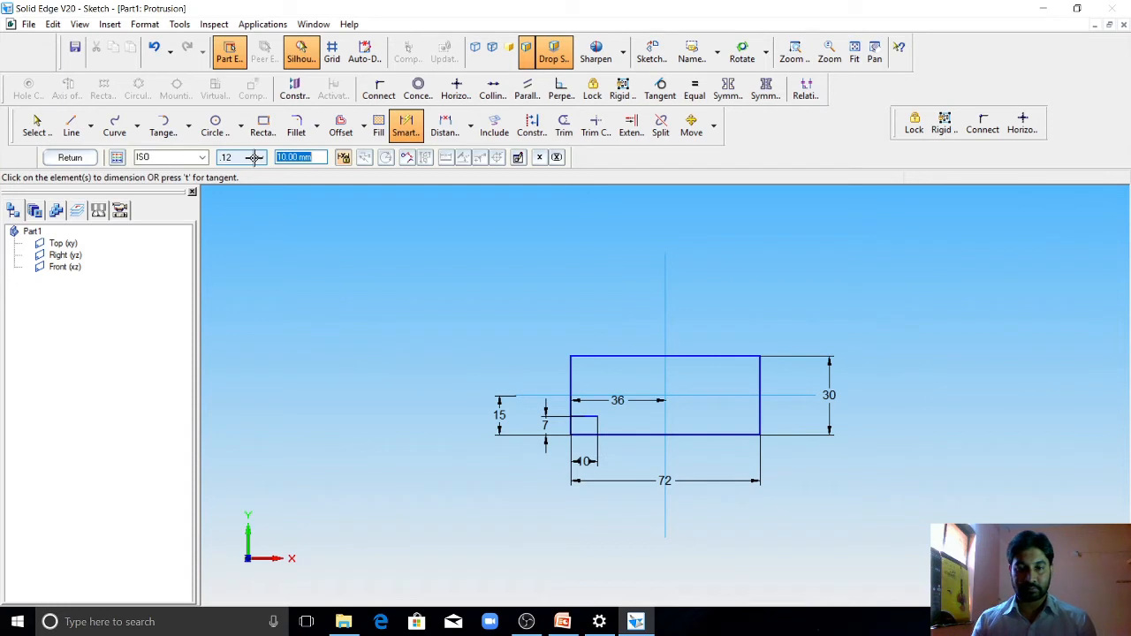
Step: Sketch a 16 mm vertical line up from the notch line's inner end and a horizontal line back to the rectangle's left edge
left_click(71, 126)
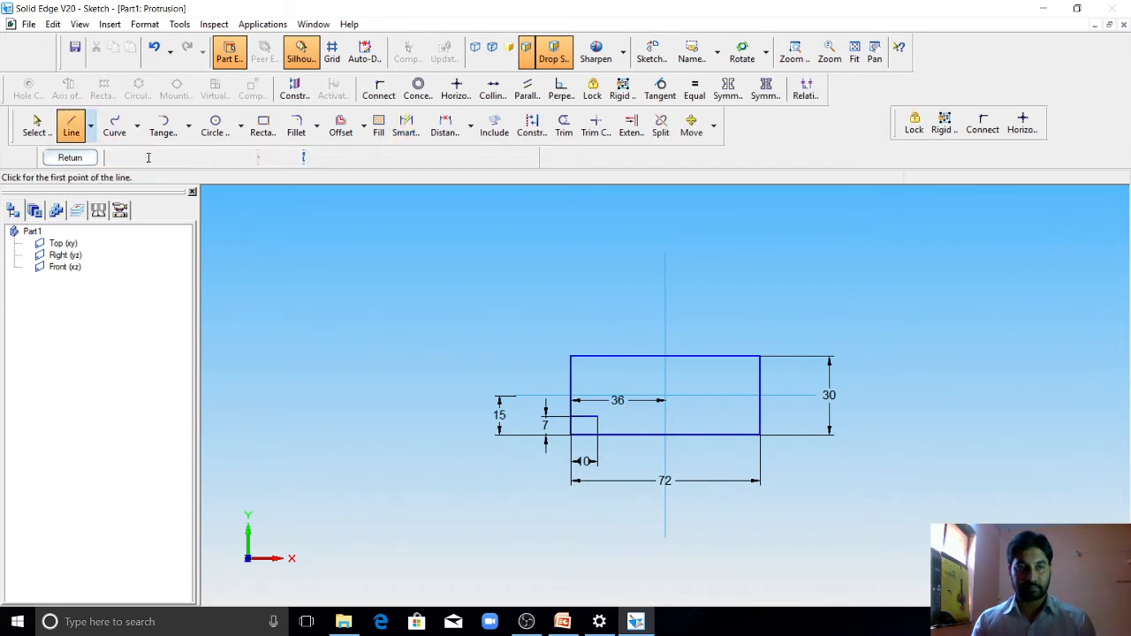
left_click(598, 415)
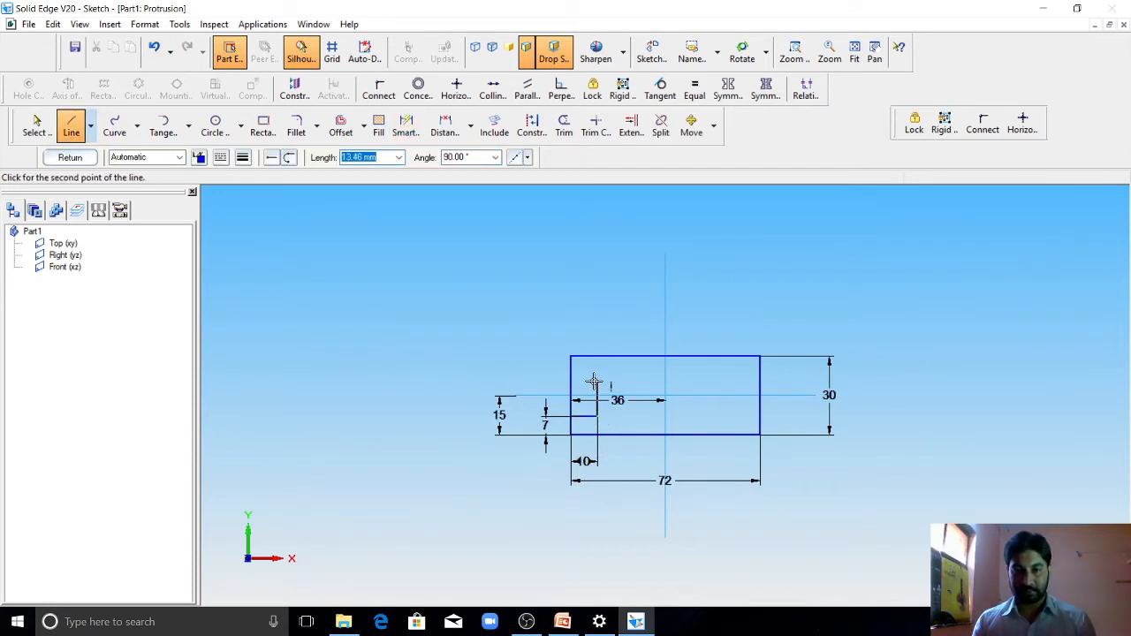
type("16")
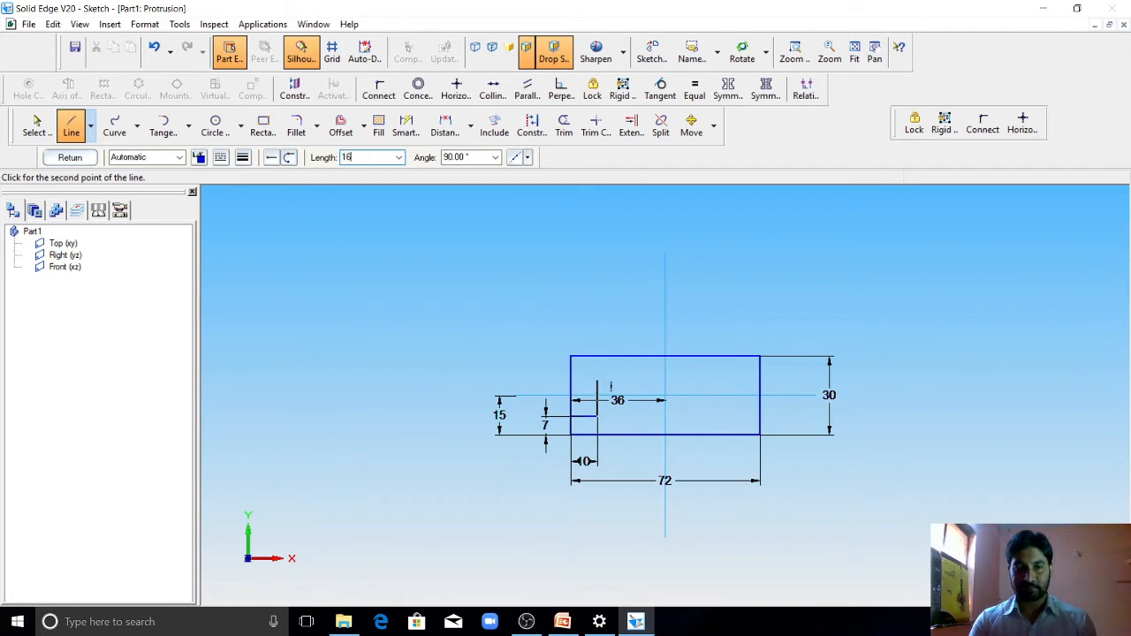
key("Tab")
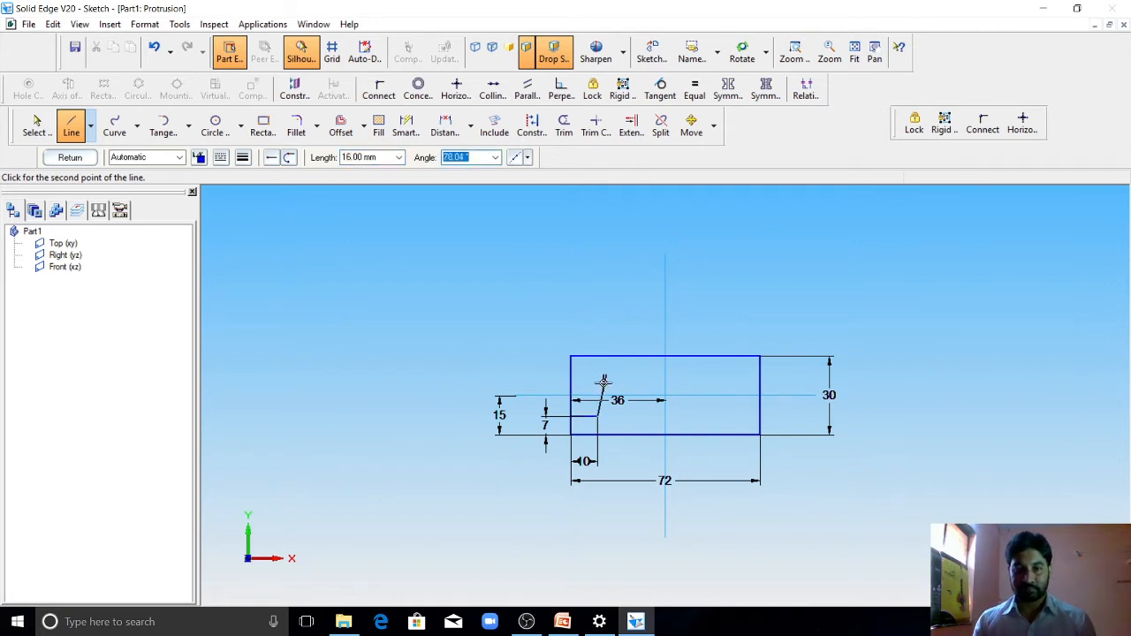
left_click(598, 378)
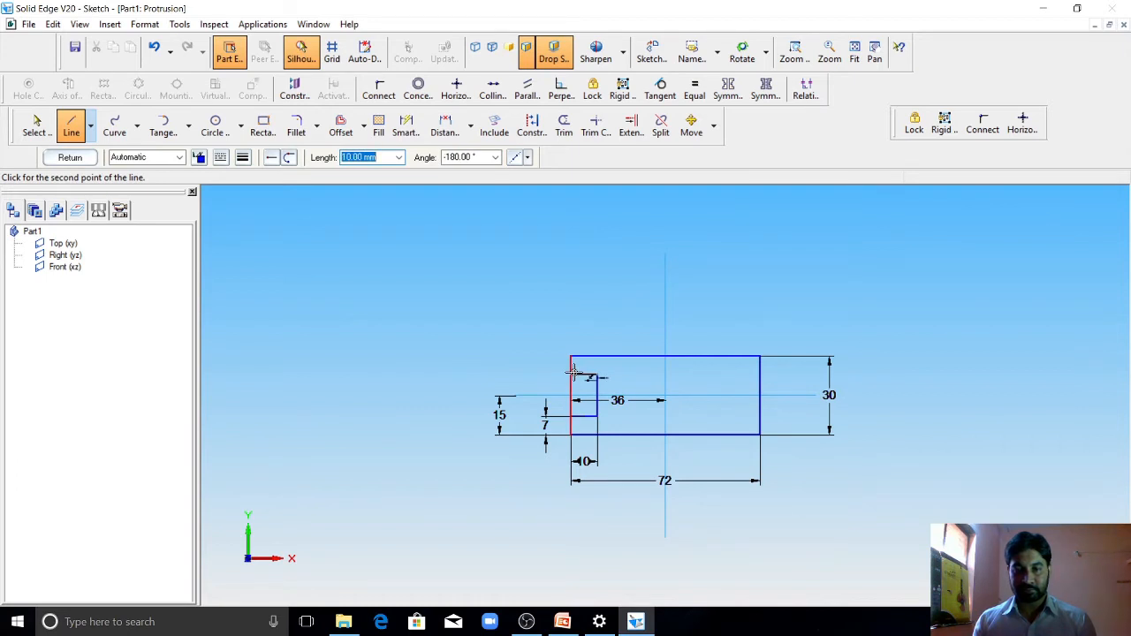
left_click(571, 375)
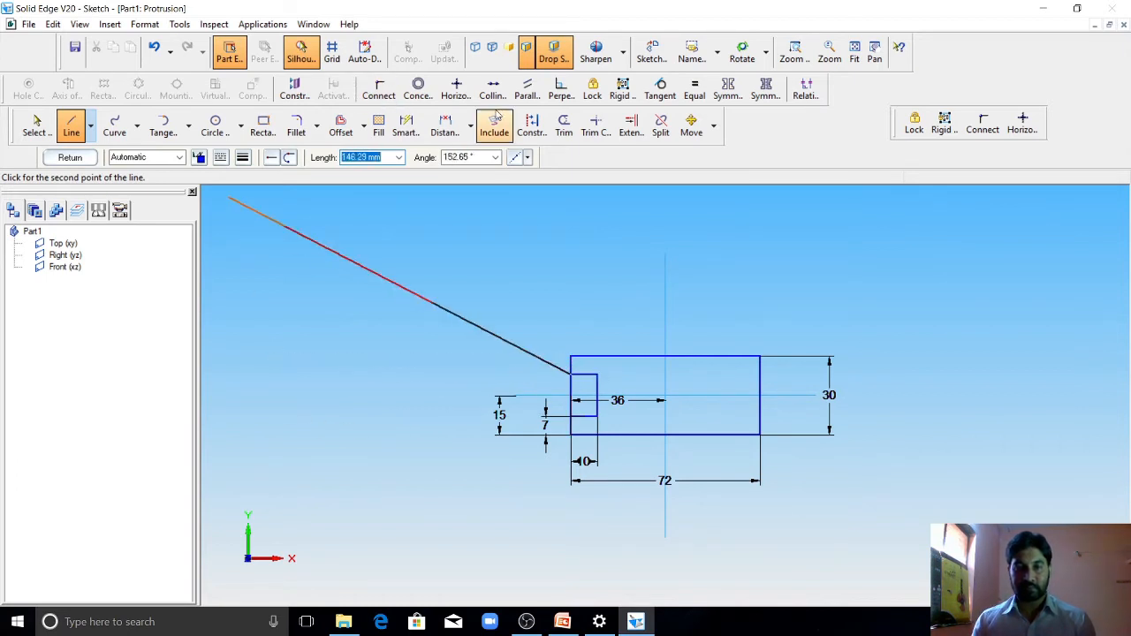
Step: Trim the rectangle's left edge between the two notch lines and finish the profile sketch
left_click(564, 126)
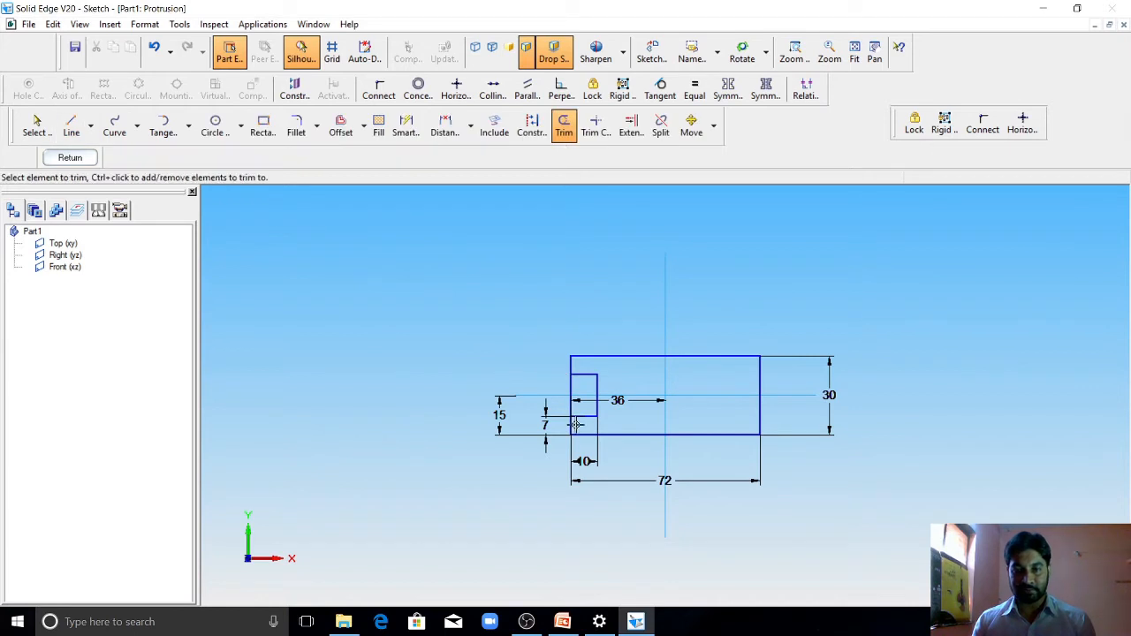
left_click_drag(583, 400, 548, 393)
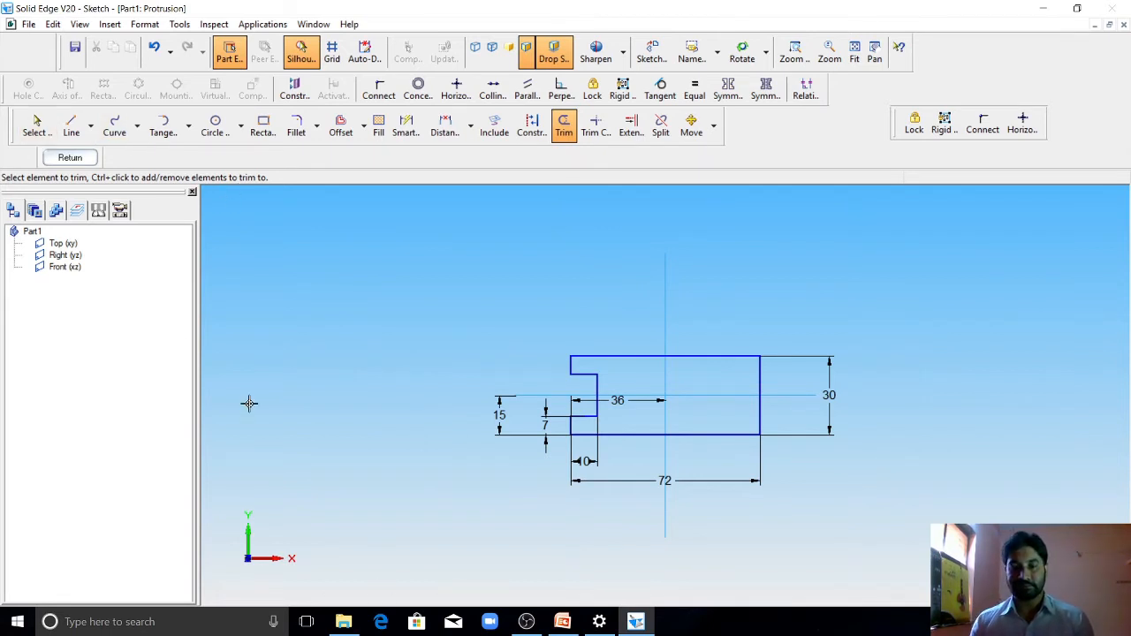
left_click(76, 159)
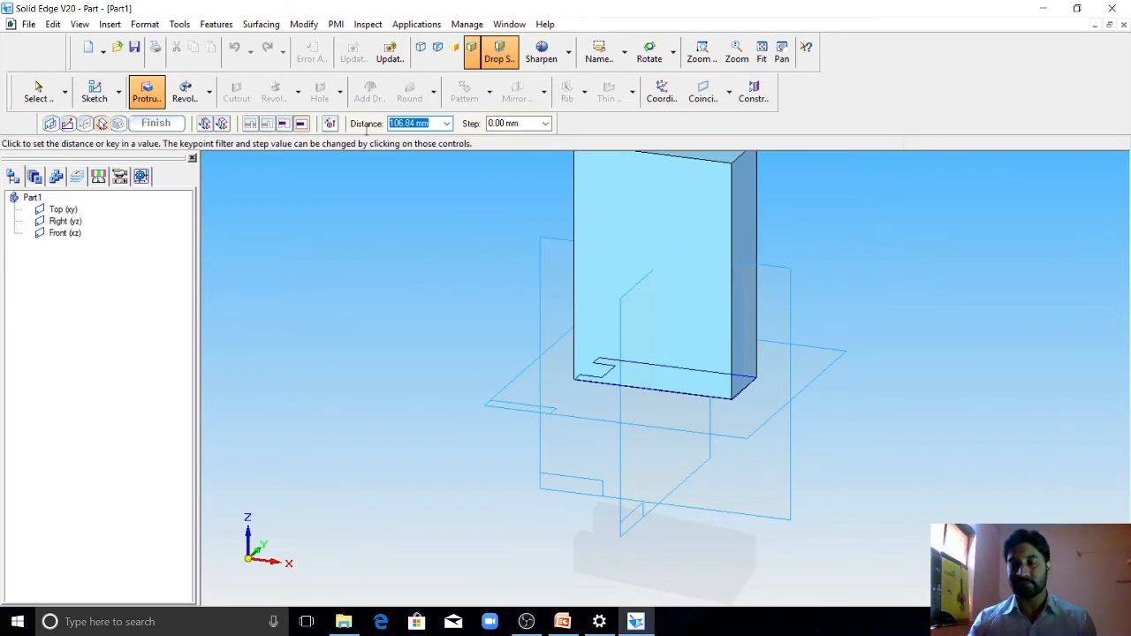
Step: Check the base thickness in the PowerPoint drawing, then extrude the notched profile 10 mm upward and finish the protrusion
left_click(566, 624)
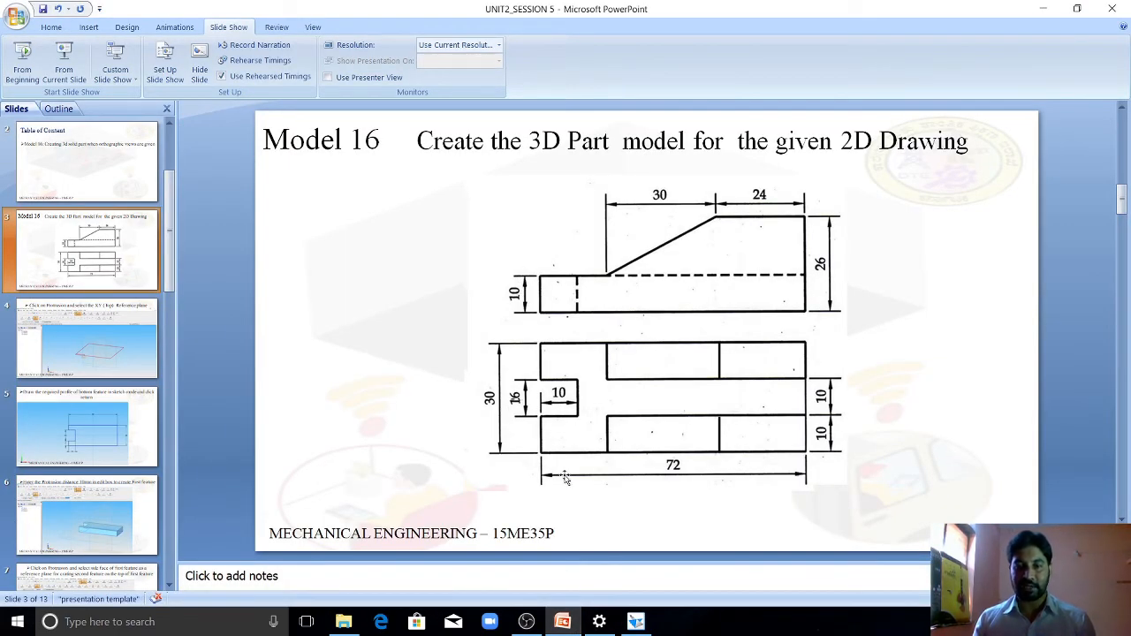
left_click(563, 622)
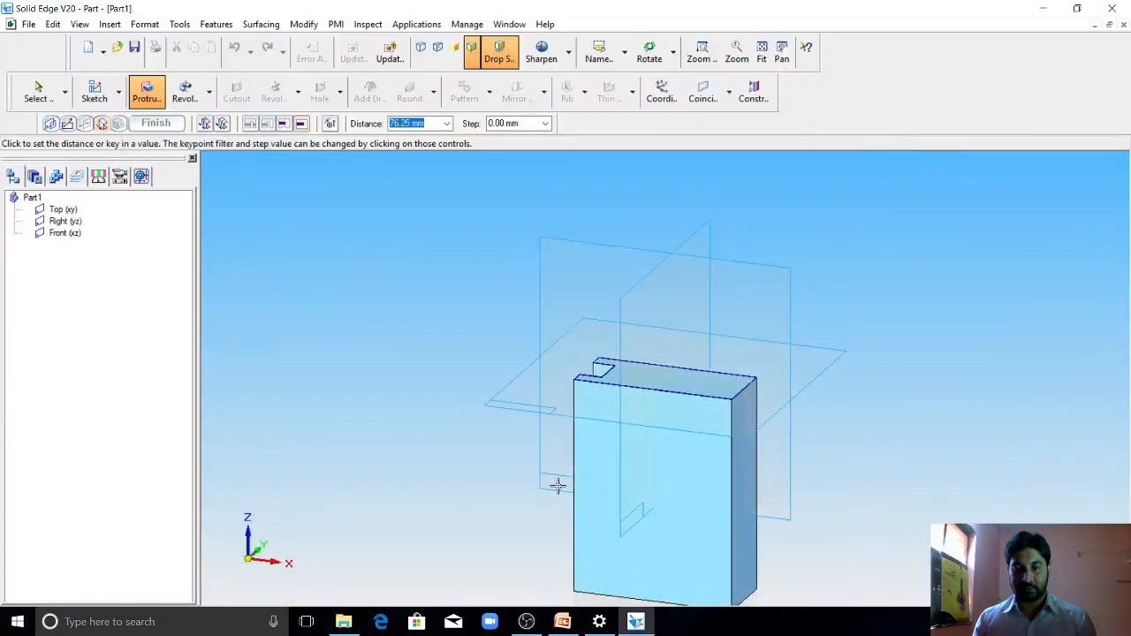
type("10")
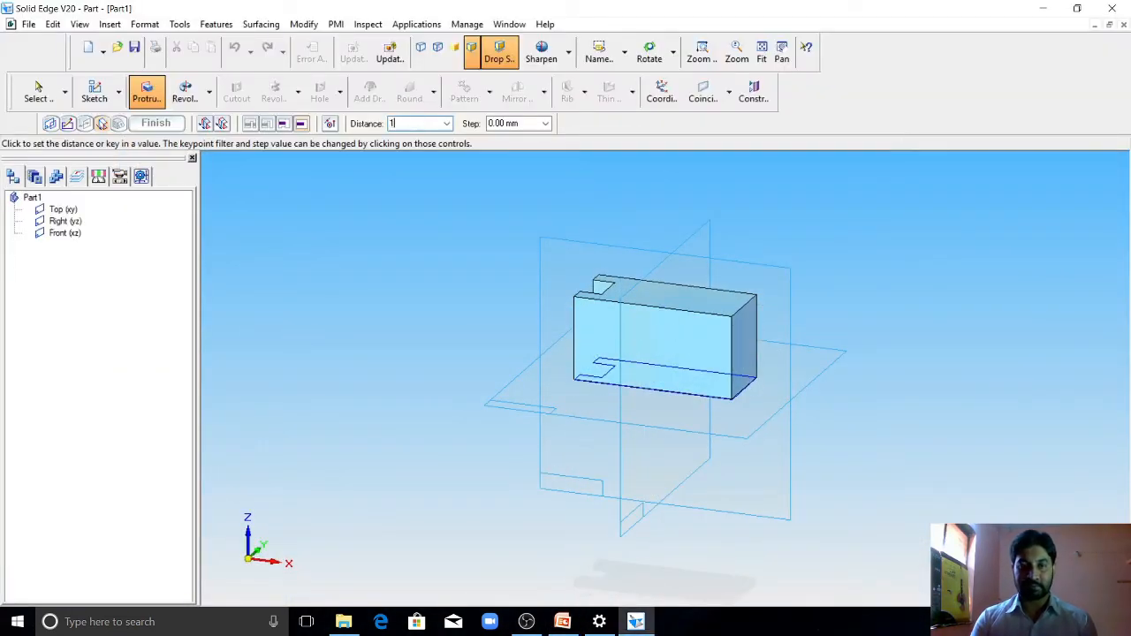
key("Return")
left_click(577, 311)
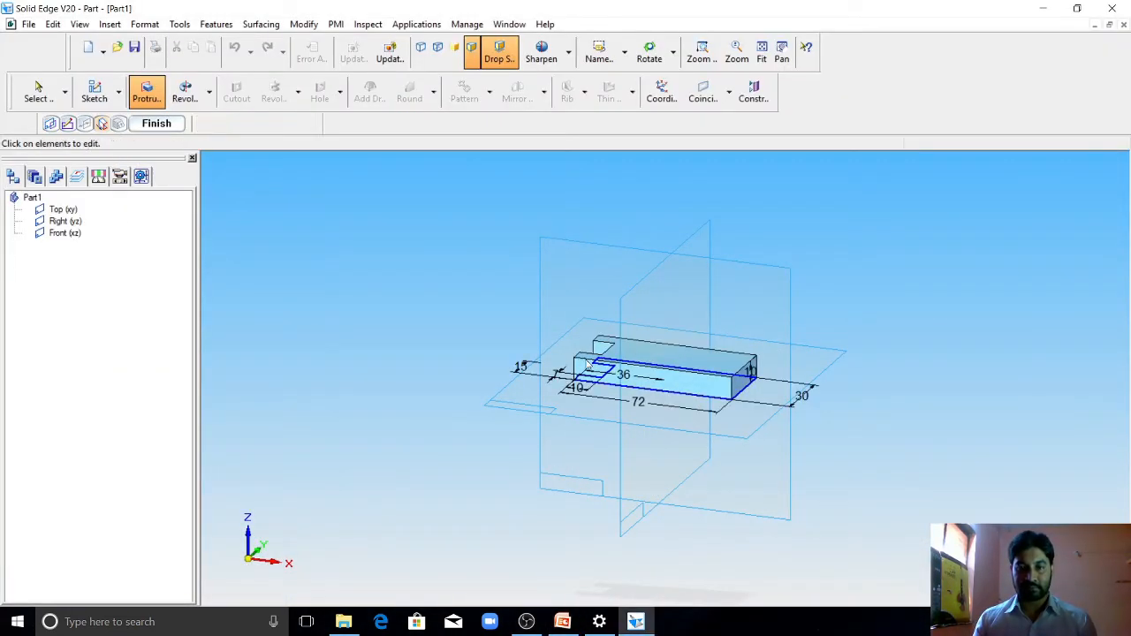
left_click(161, 123)
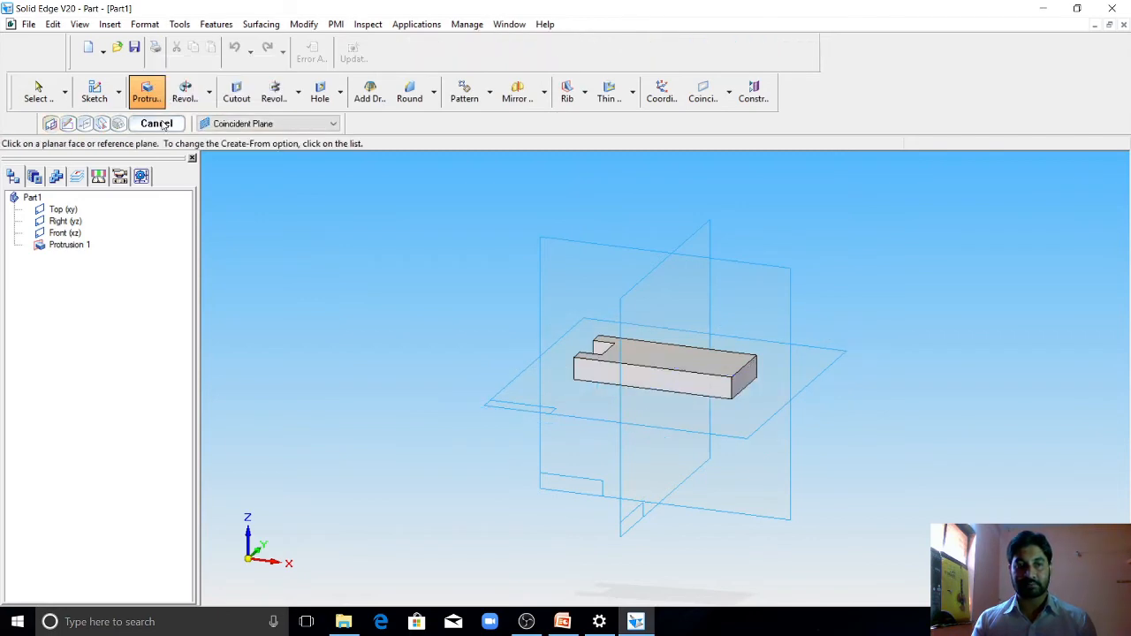
scroll(641, 379, "up", 2)
scroll(629, 383, "up", 2)
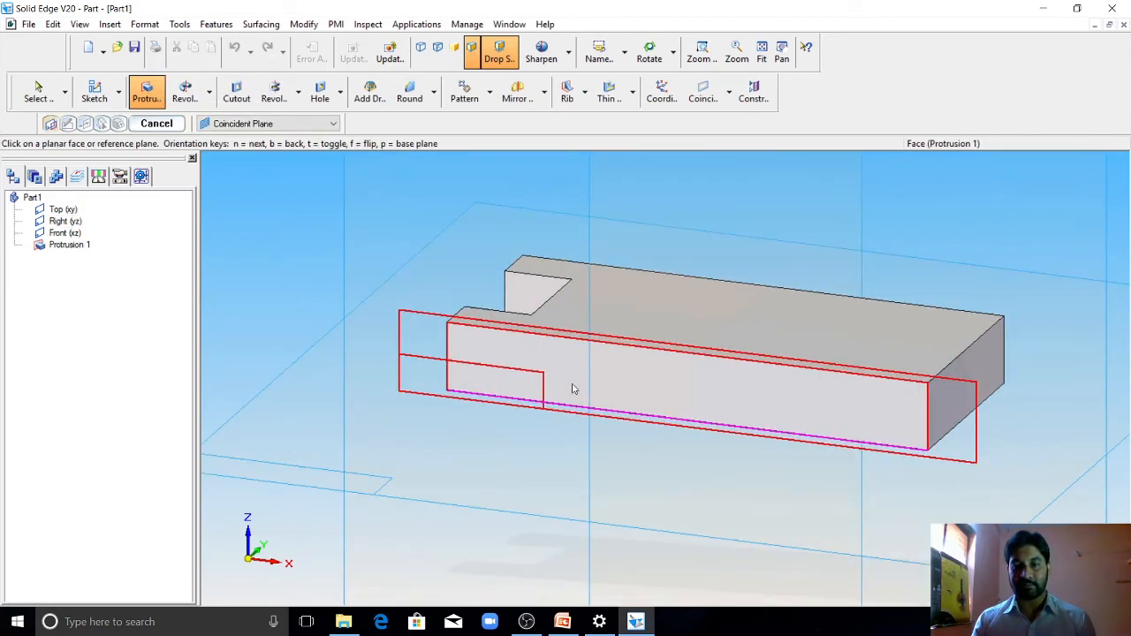
scroll(513, 397, "down", 4)
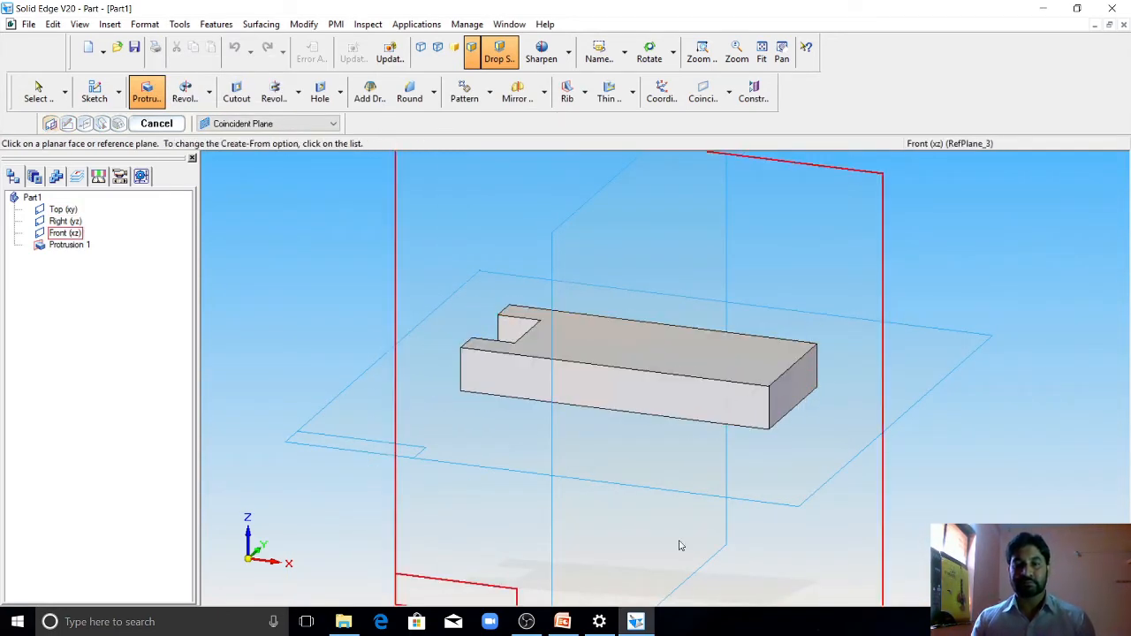
mouse_move(636, 621)
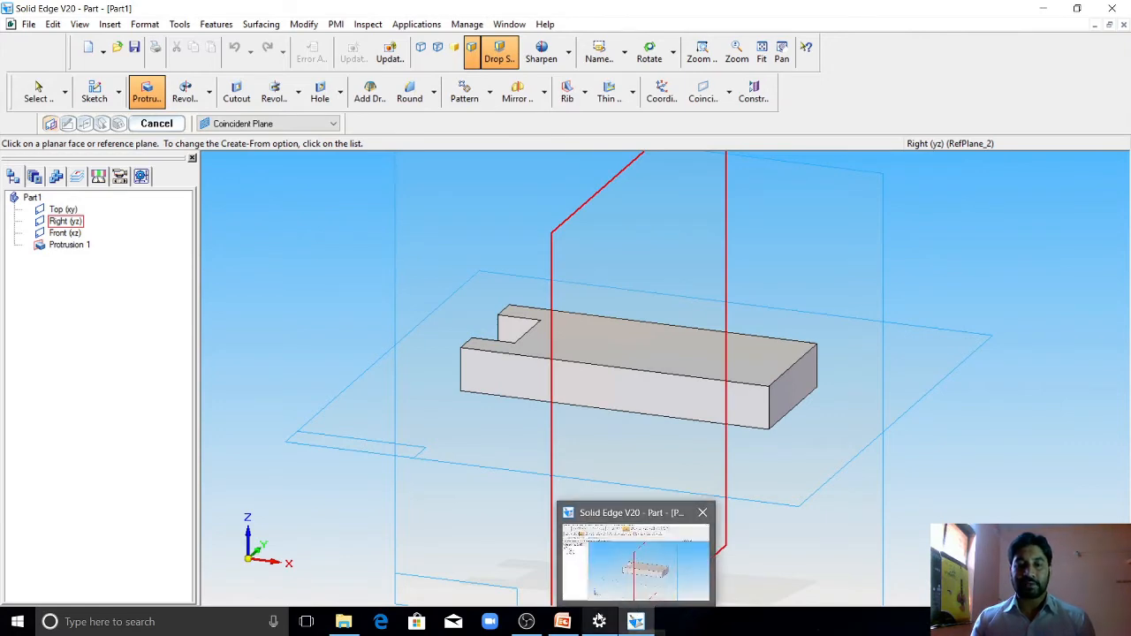
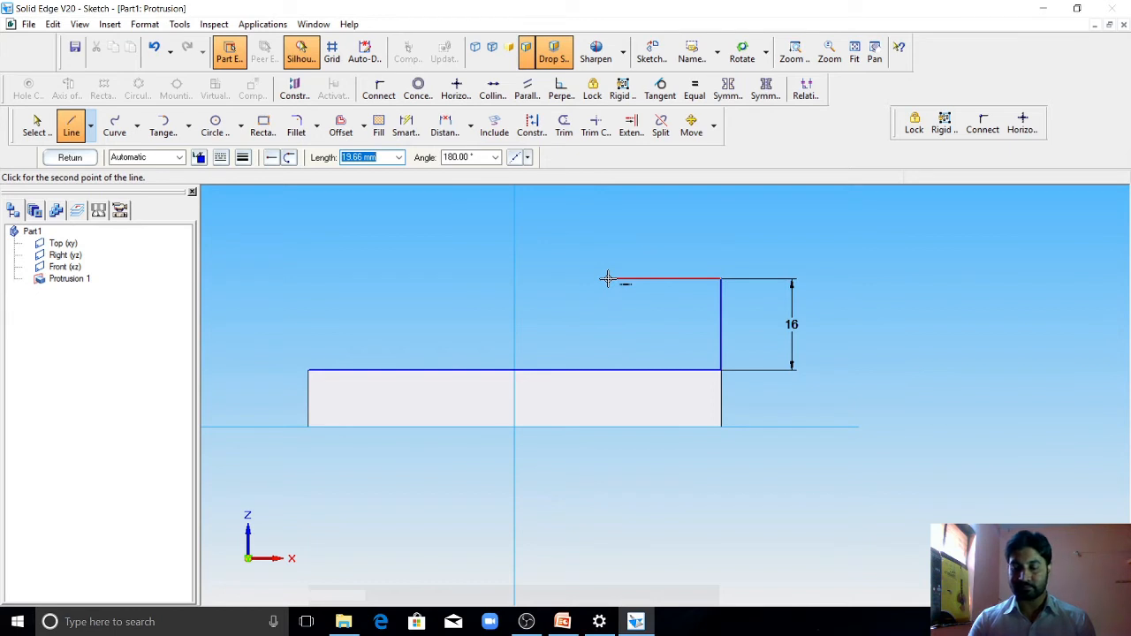
Step: Sketch a 24 mm horizontal line from the upper end of the 16 mm line and a vertical line down to the base, checking the PowerPoint drawing
type("24")
key("Tab")
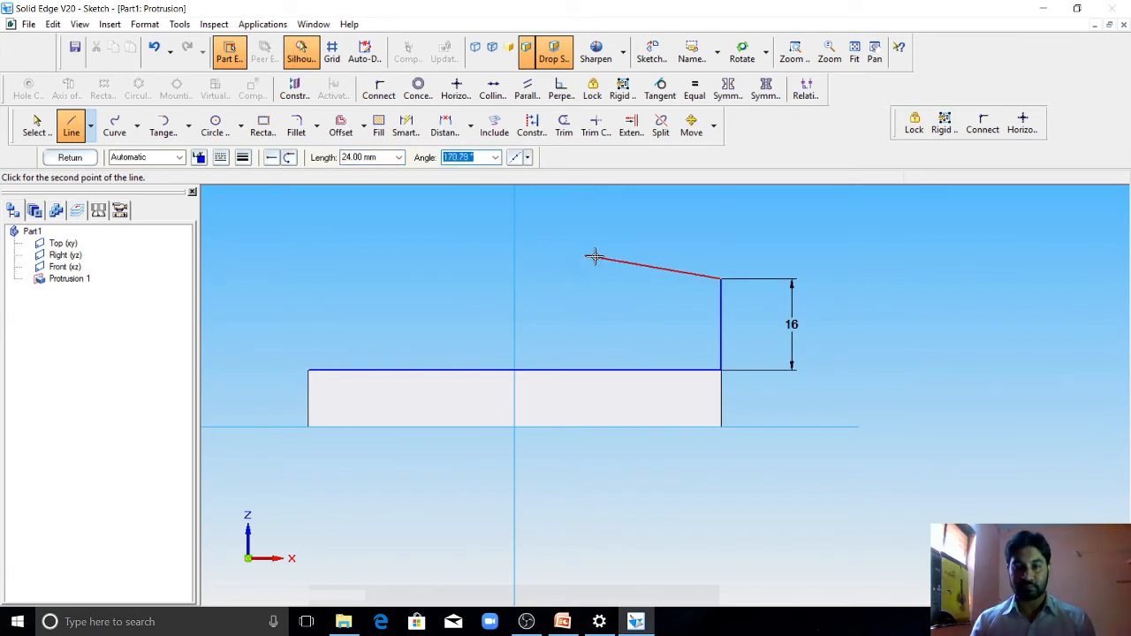
left_click(589, 279)
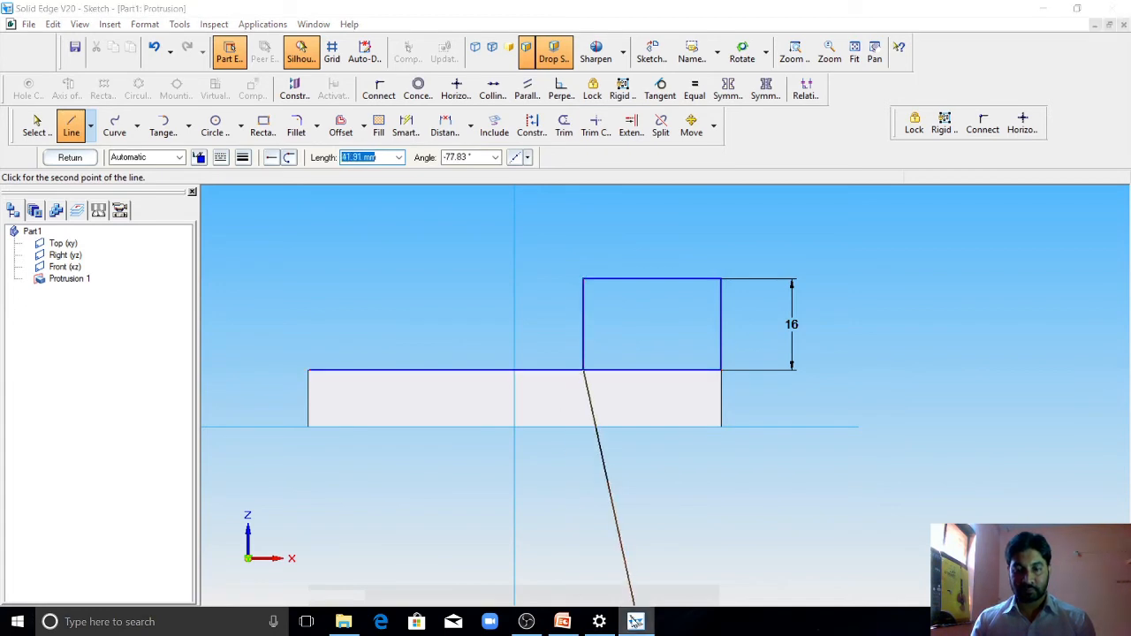
left_click(635, 623)
left_click(563, 622)
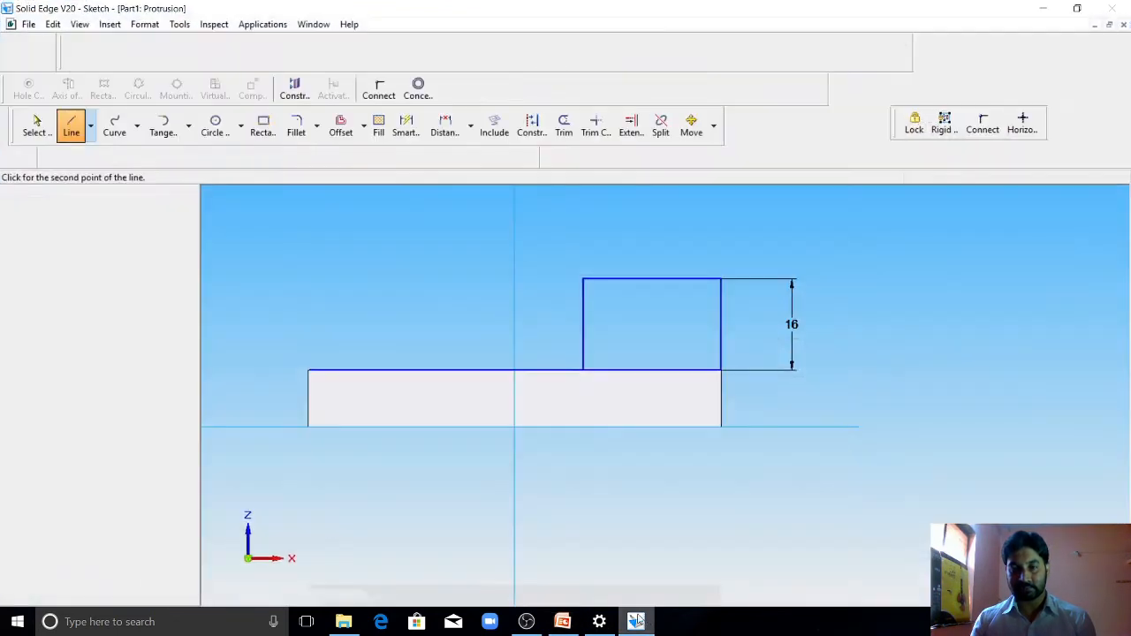
left_click(635, 622)
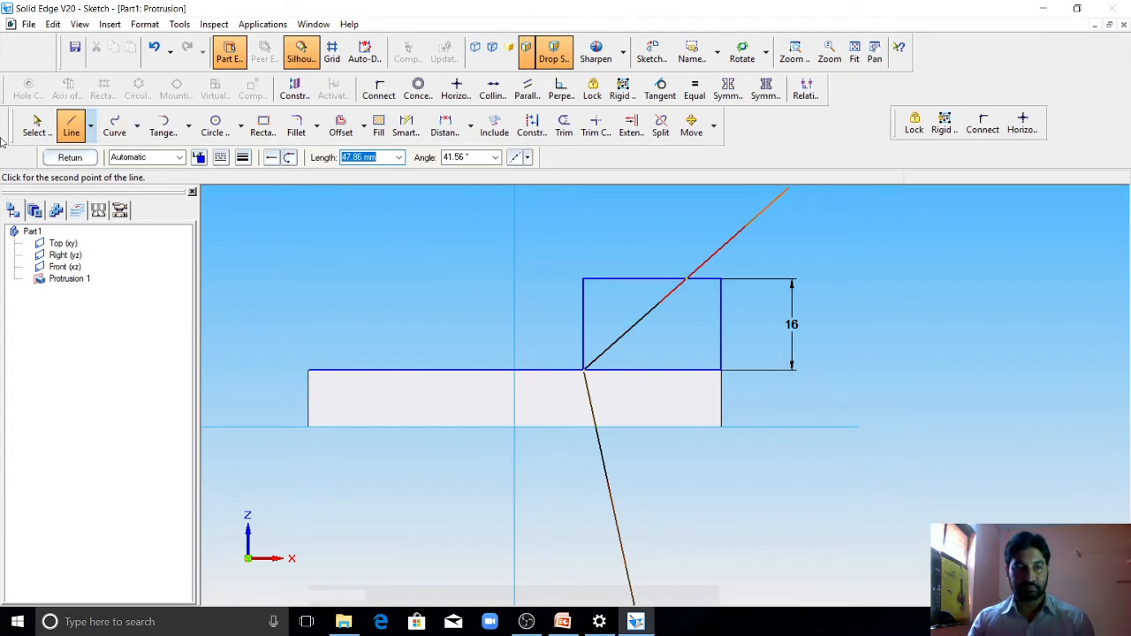
Step: Sketch a separate vertical helper line about 16.6 mm long ending on the base's upper edge, beside the rectangle
left_click(72, 127)
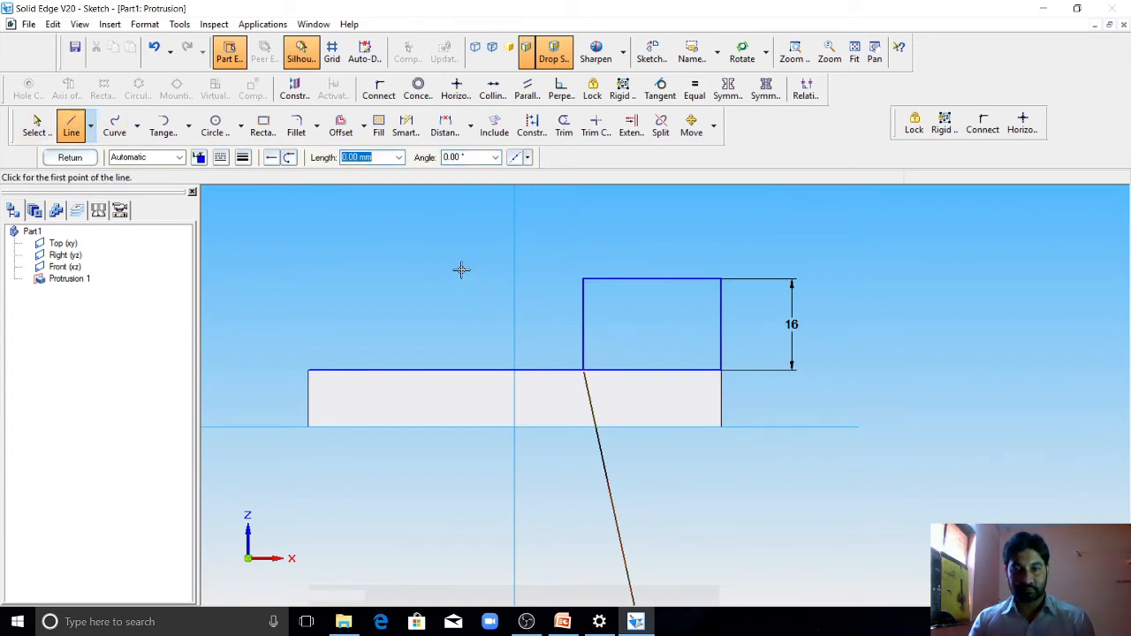
left_click(450, 275)
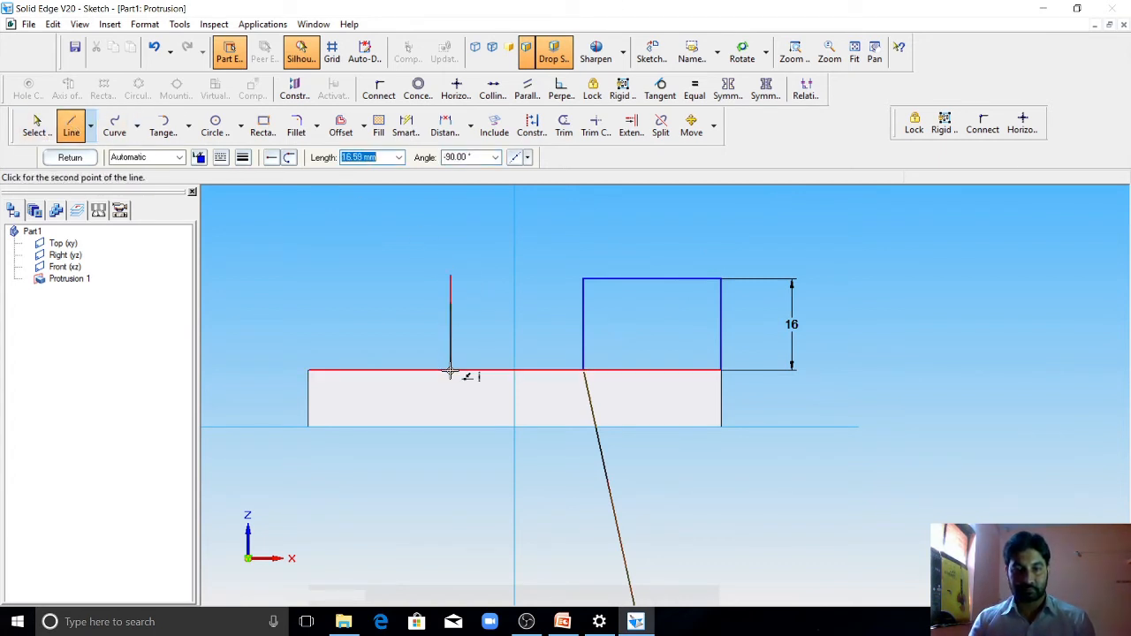
left_click(451, 370)
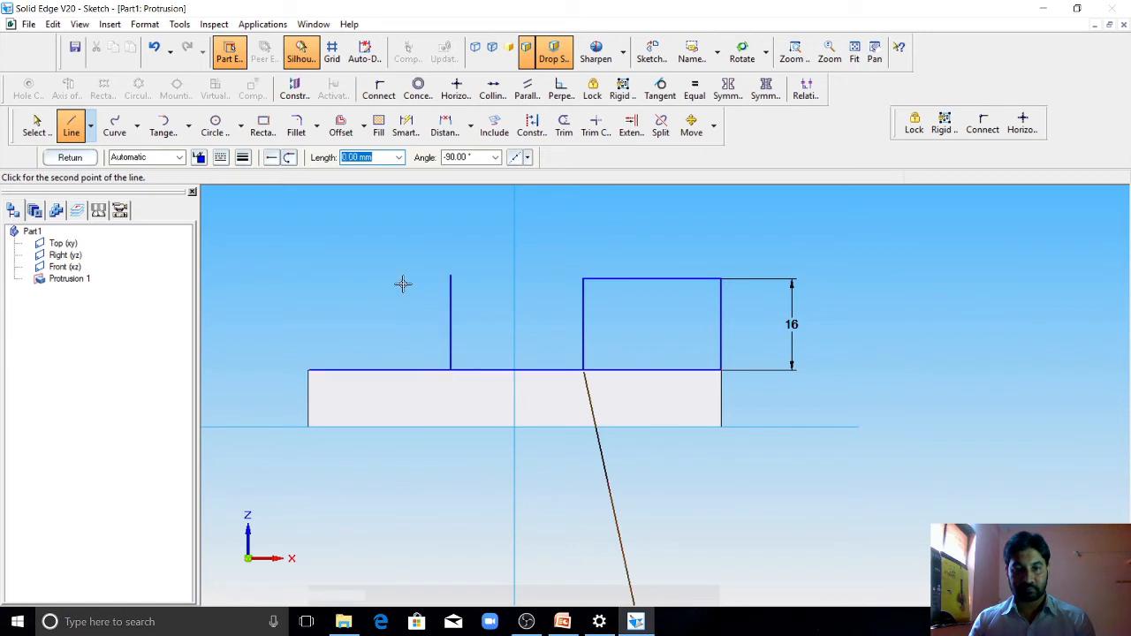
Step: Dimension the horizontal distance between the helper line and the rectangle's nearer vertical side and set it to 30 mm
left_click(406, 126)
left_click(582, 300)
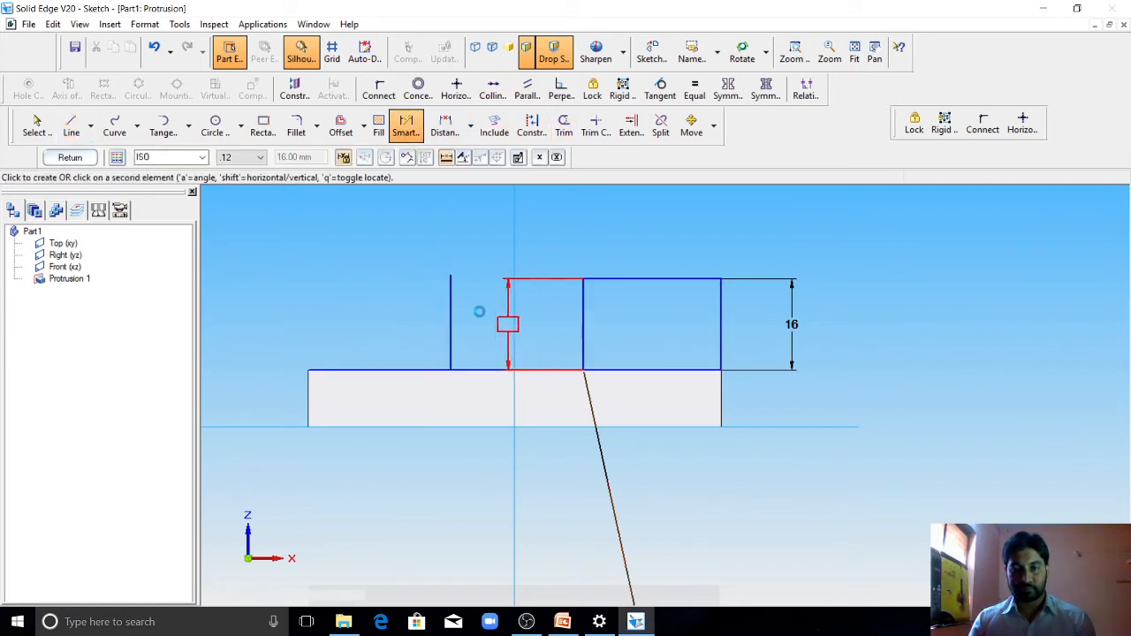
left_click(448, 316)
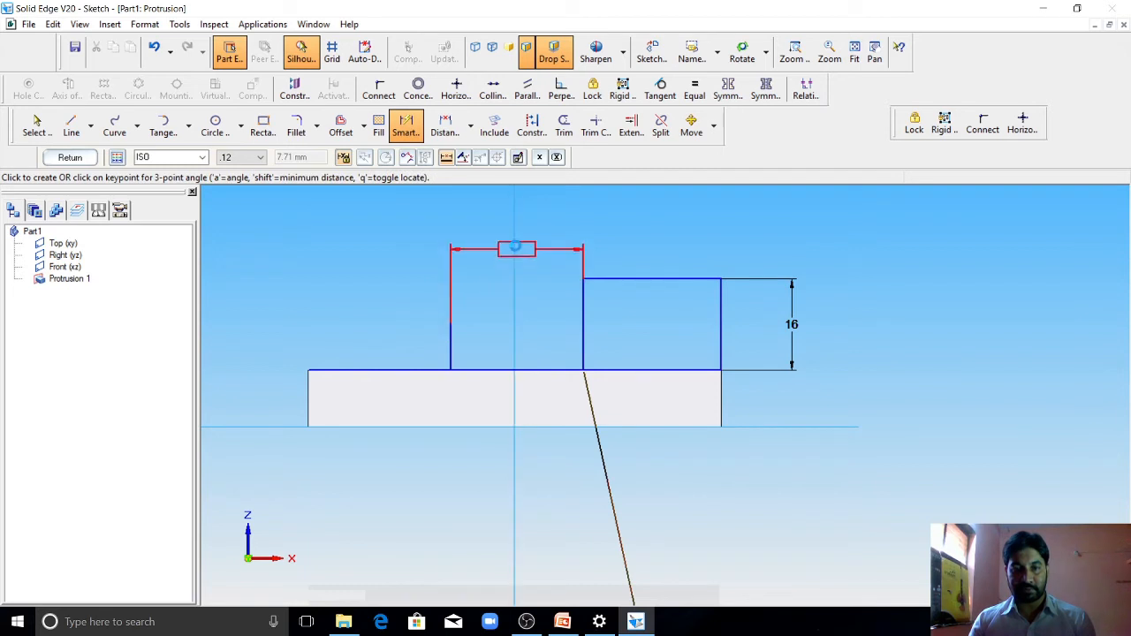
left_click(517, 244)
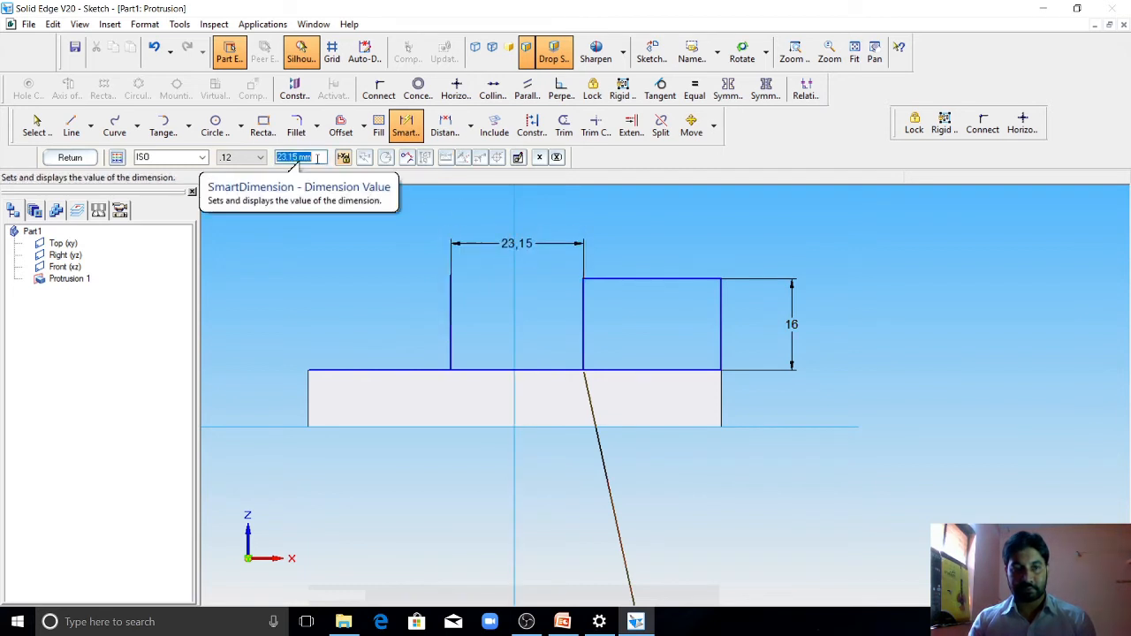
type("30")
key("Return")
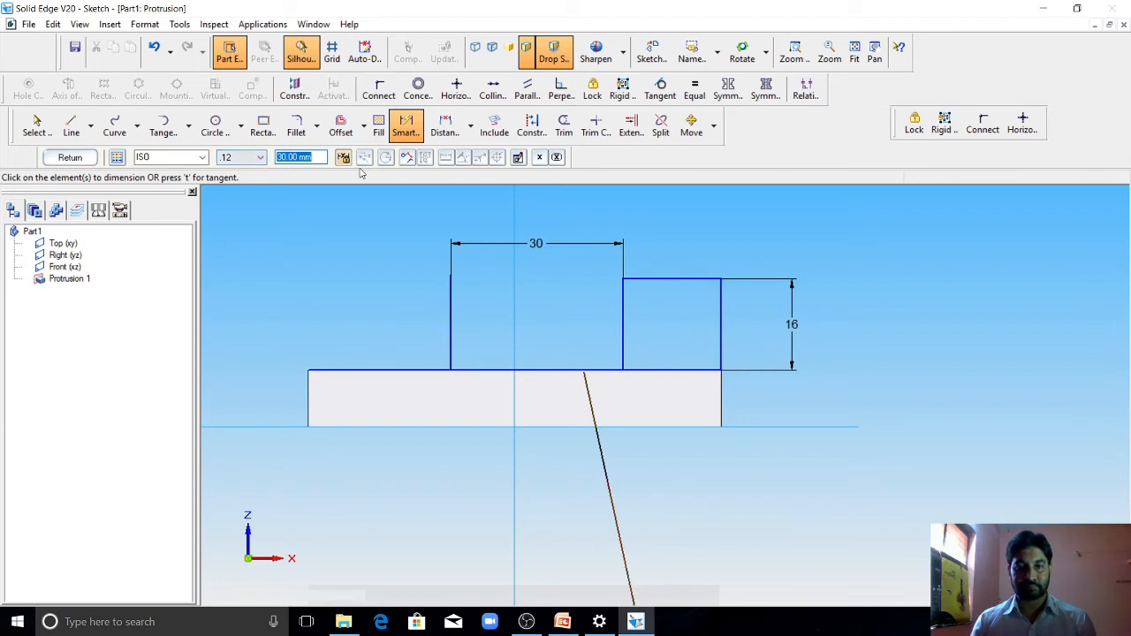
Step: Dimension the rectangle's upper horizontal line and set its length to 24 mm
left_click(406, 129)
left_click(666, 279)
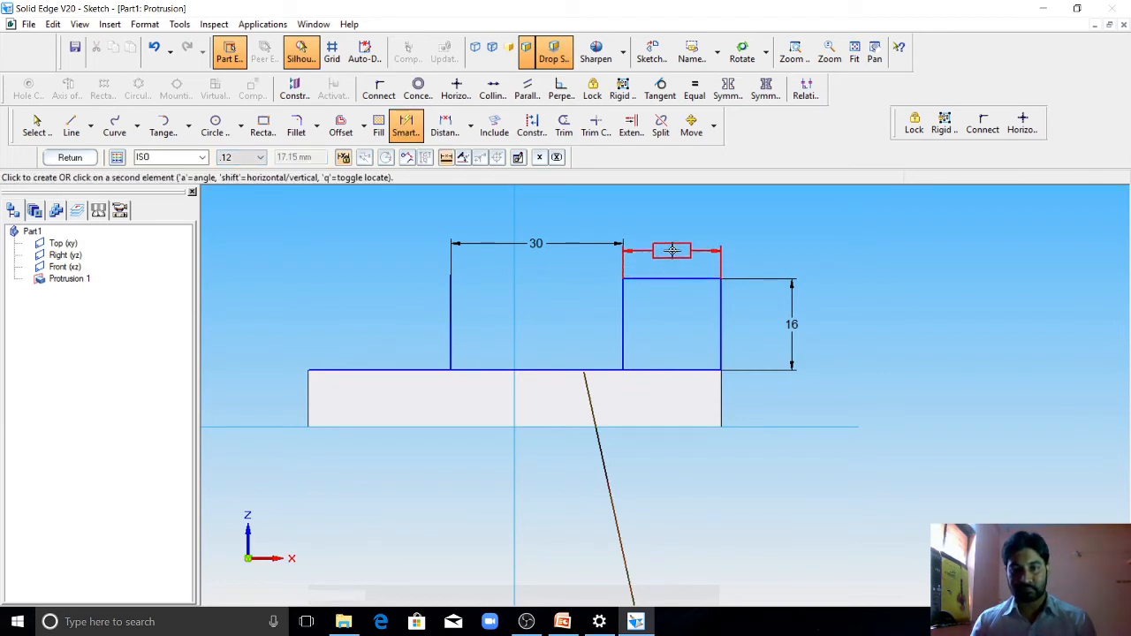
left_click(669, 251)
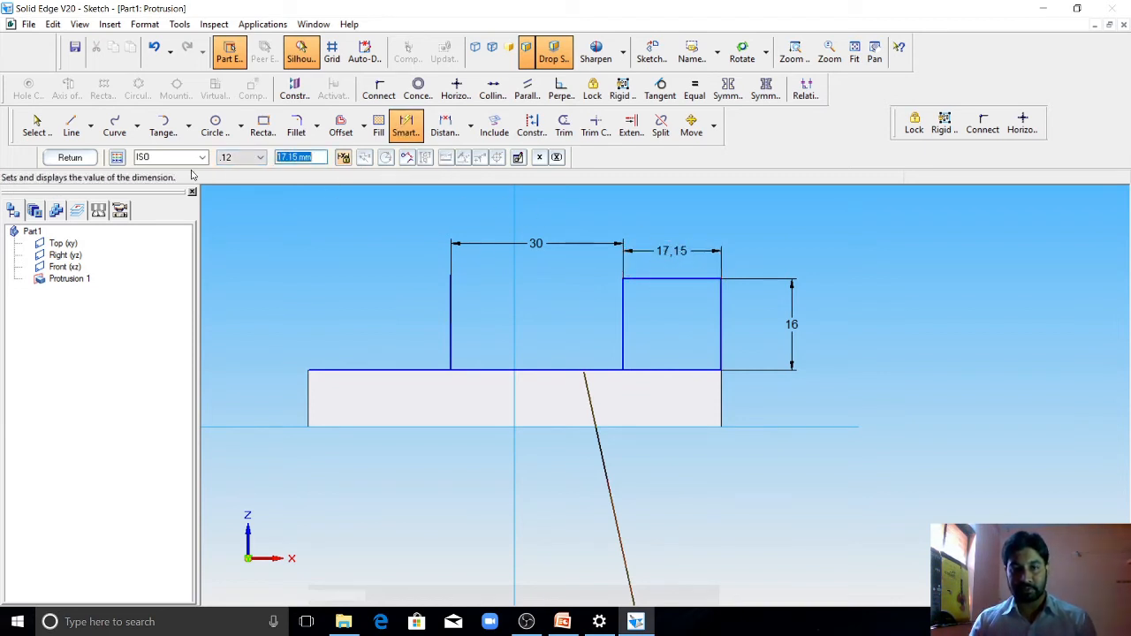
type("2")
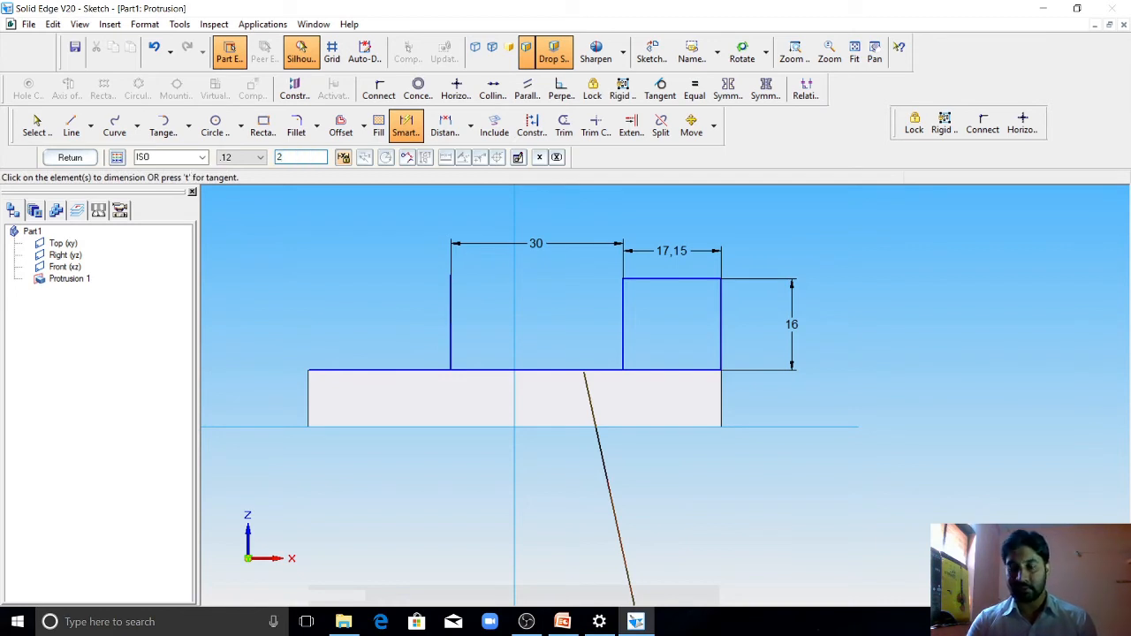
type("4")
key("Return")
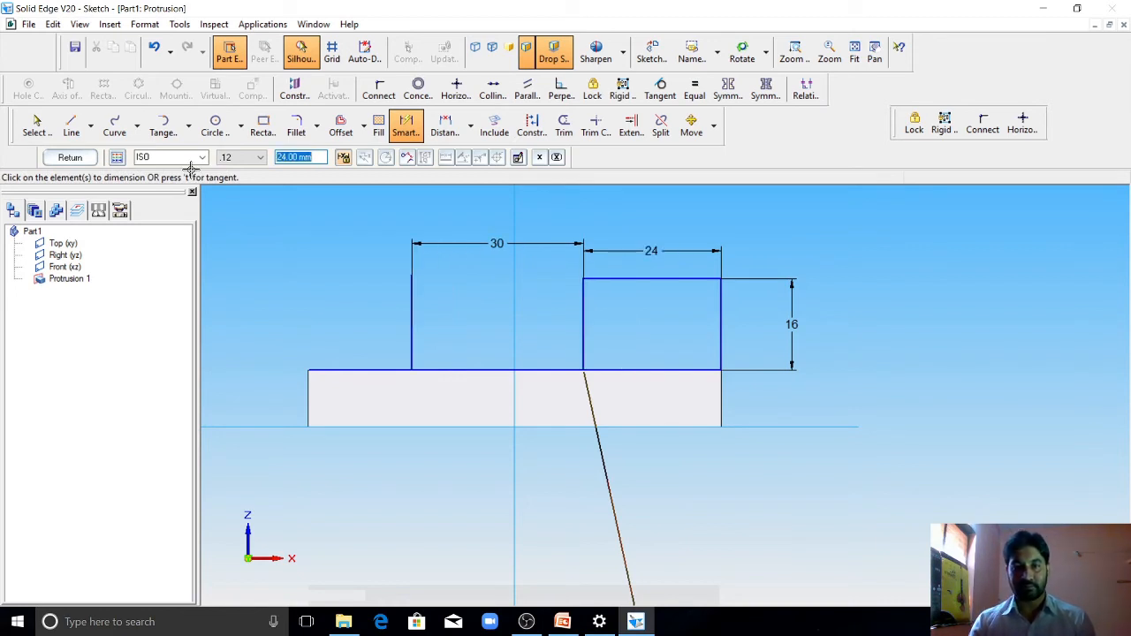
Step: Check the slope in the PowerPoint drawing, then sketch a sloped line from the rectangle's upper corner to the helper line's lower end
left_click(562, 623)
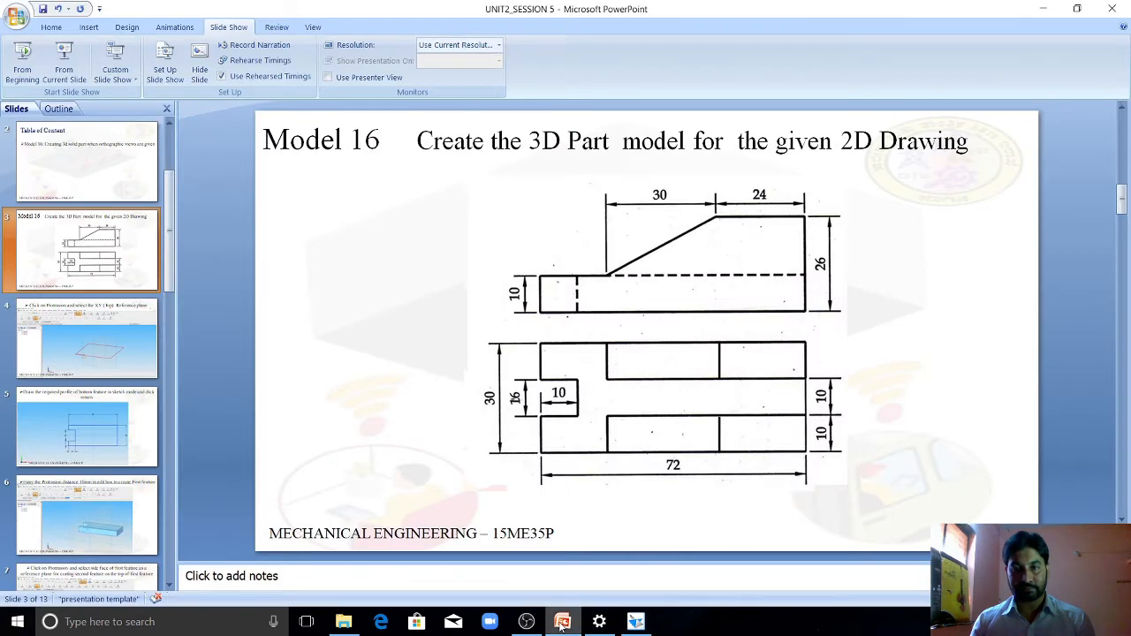
left_click(562, 623)
left_click(70, 123)
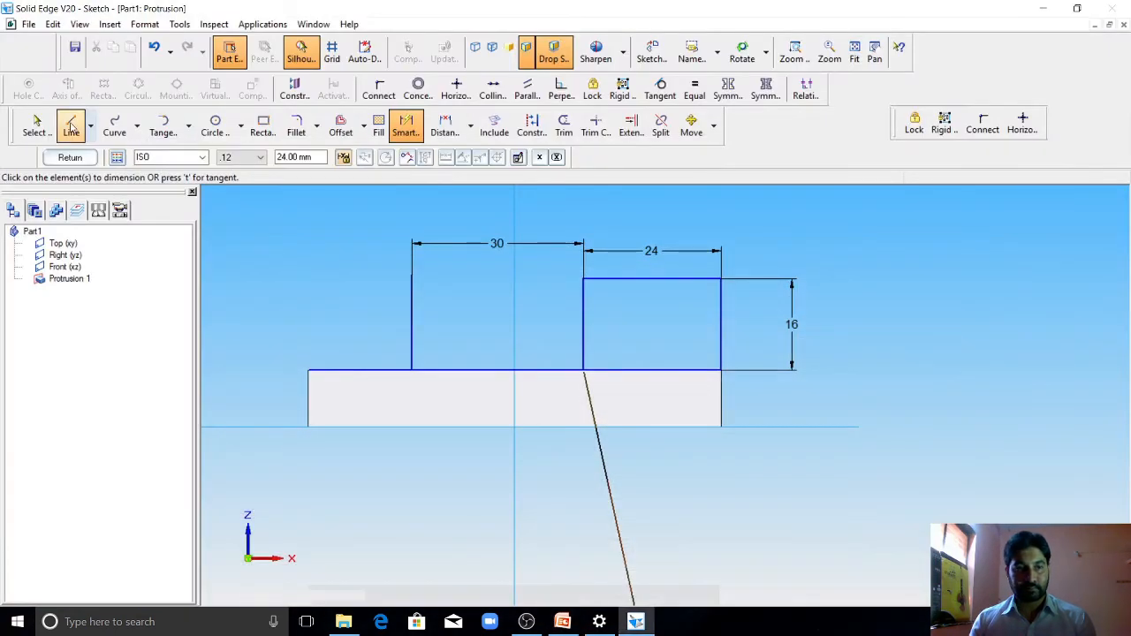
left_click(583, 279)
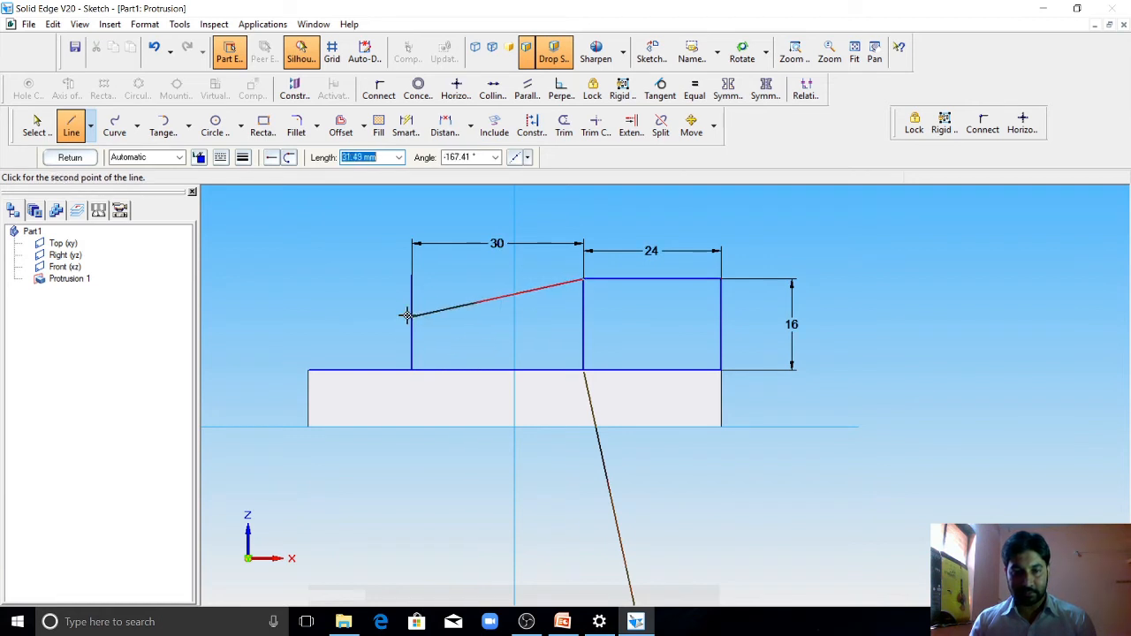
left_click(411, 370)
key("Escape")
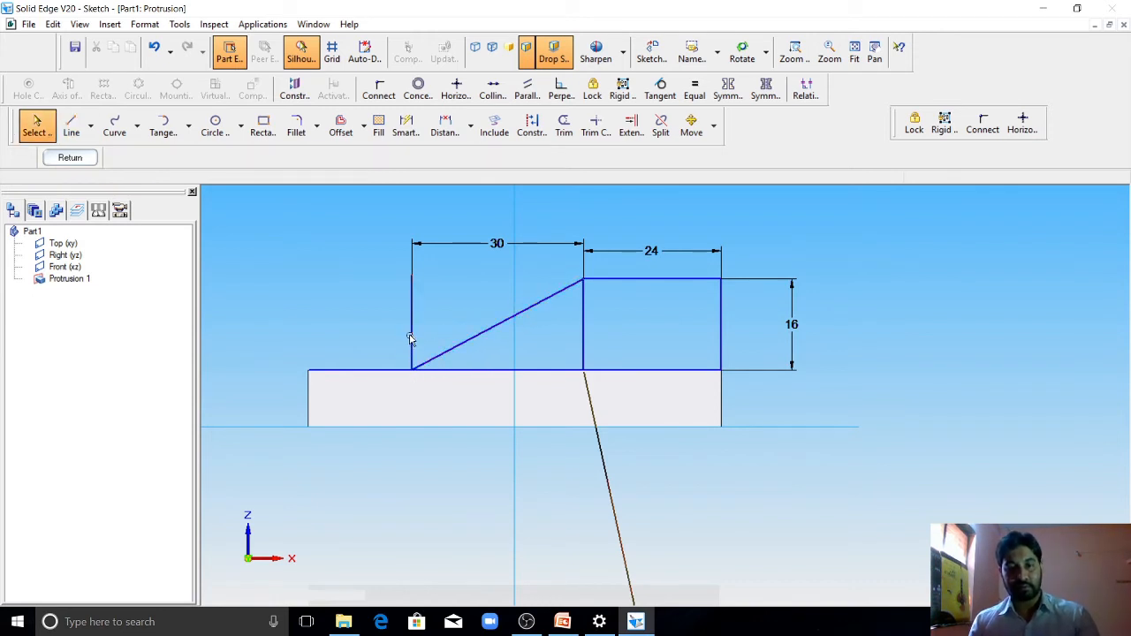
Step: Delete the 30 mm dimension and the vertical helper line from the sketch
left_click(411, 325)
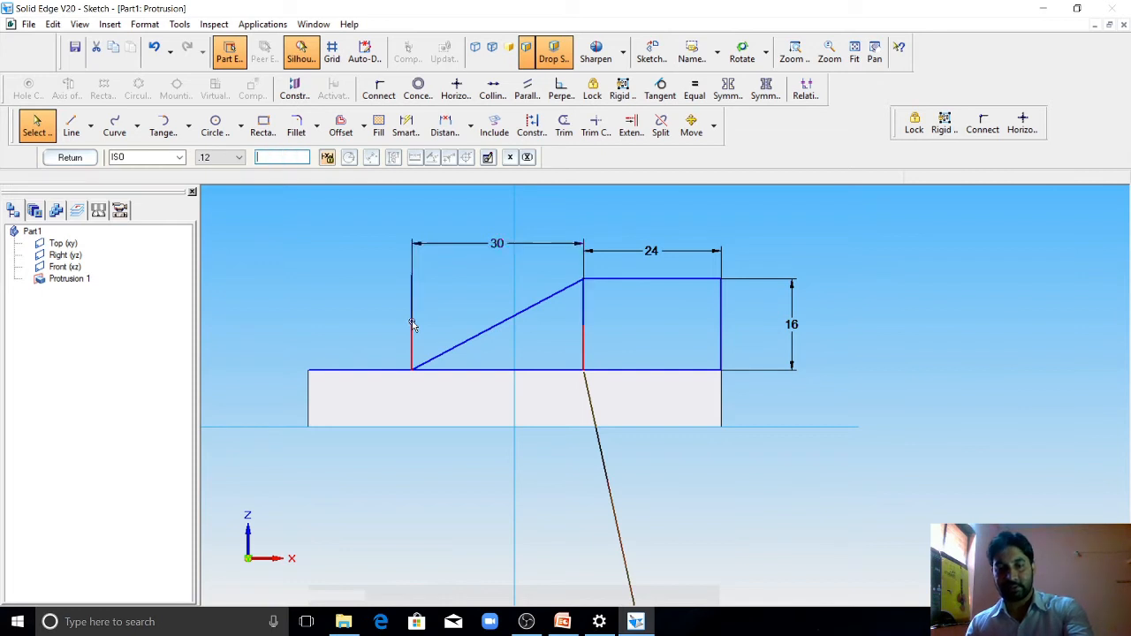
key("Delete")
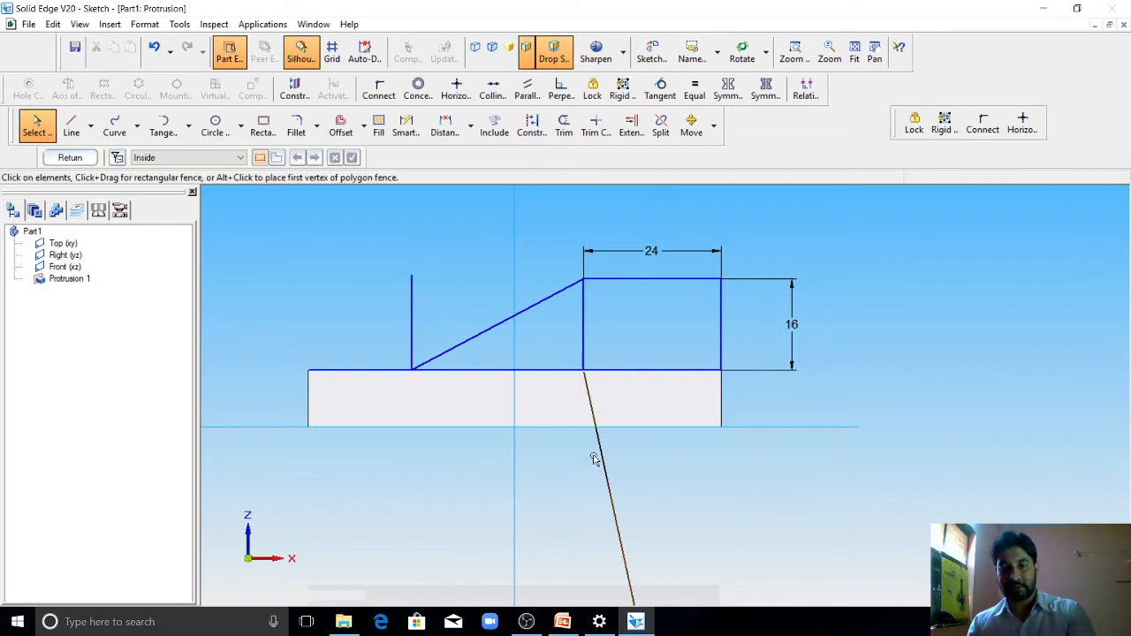
left_click(412, 322)
key("Delete")
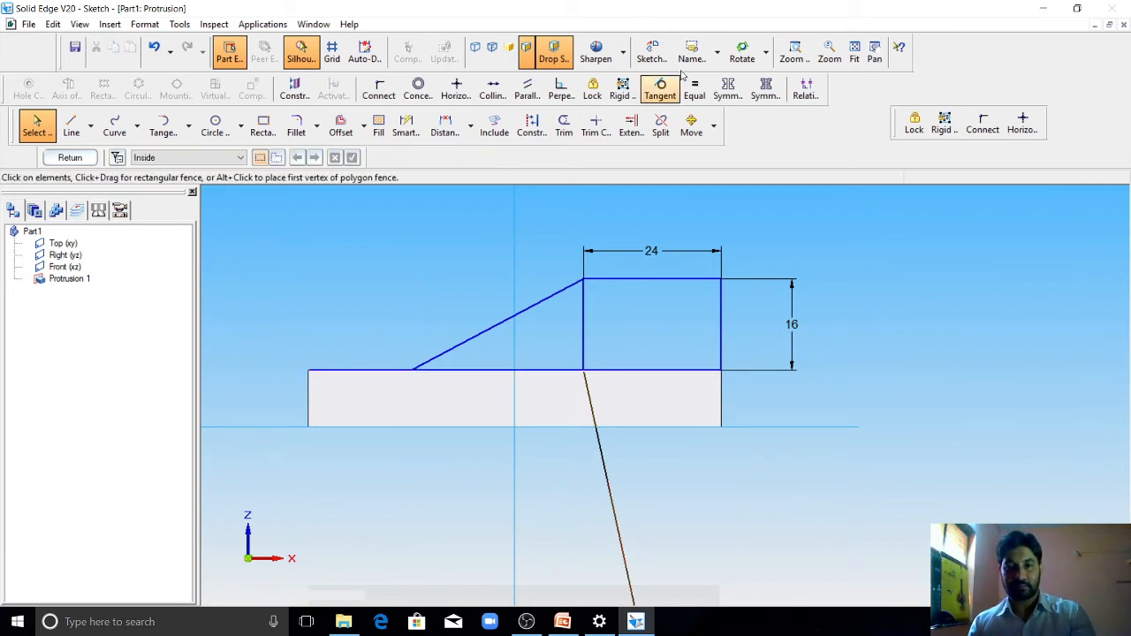
Step: Trim the inner vertical line, the stray slanted line and the base-edge segment beyond the slope to leave one closed profile
left_click(564, 126)
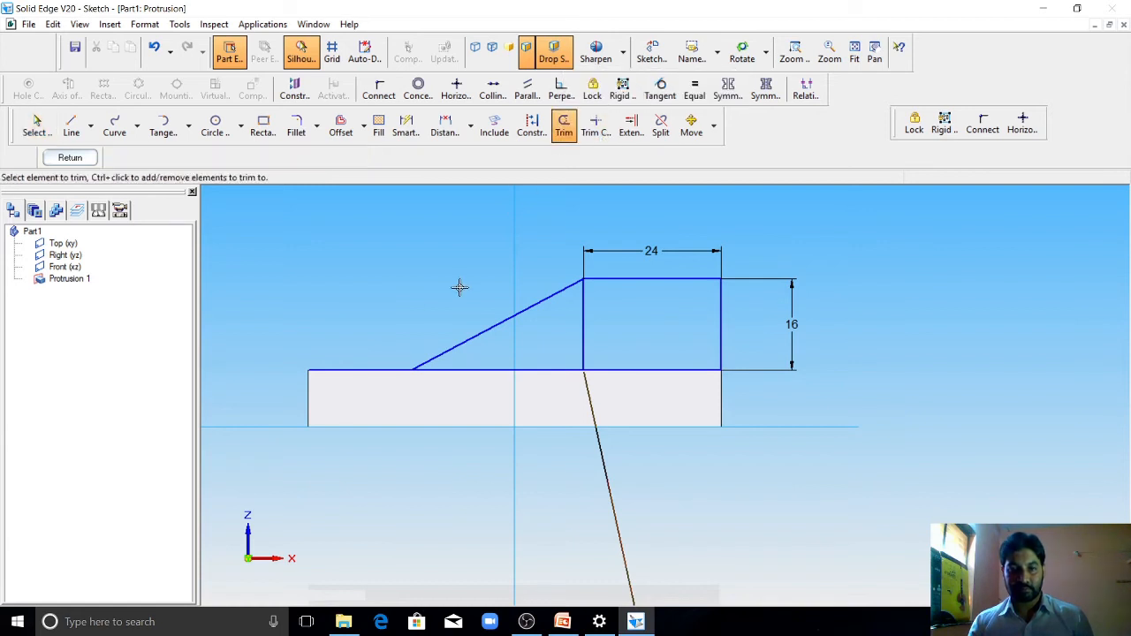
mouse_move(613, 316)
left_mouse_down()
mouse_move(563, 331)
mouse_move(570, 341)
left_mouse_up()
scroll(614, 412, "up", 4)
scroll(609, 406, "down", 4)
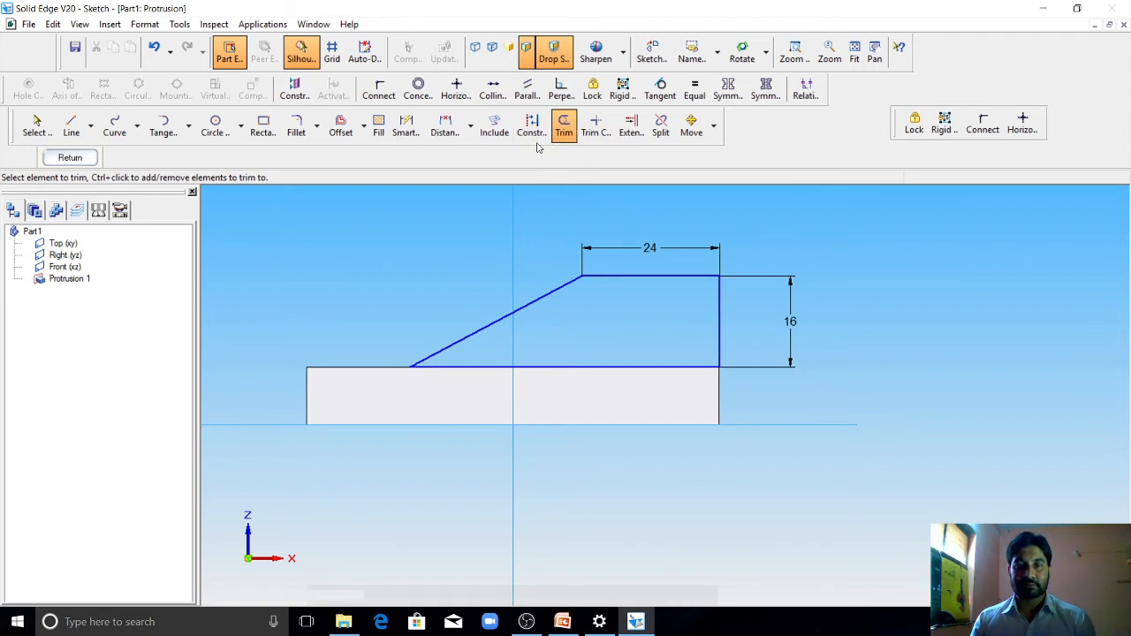
Step: Dimension the profile's lower edge and the sloped line's horizontal span, then finish the profile sketch
left_click(406, 126)
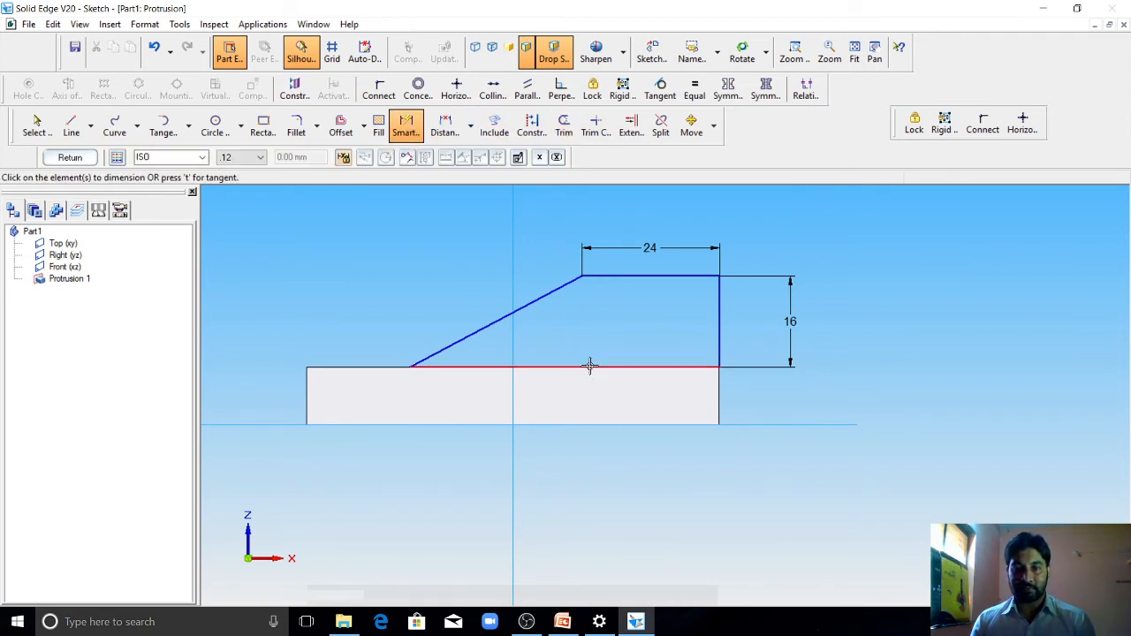
left_click(591, 365)
left_click(579, 465)
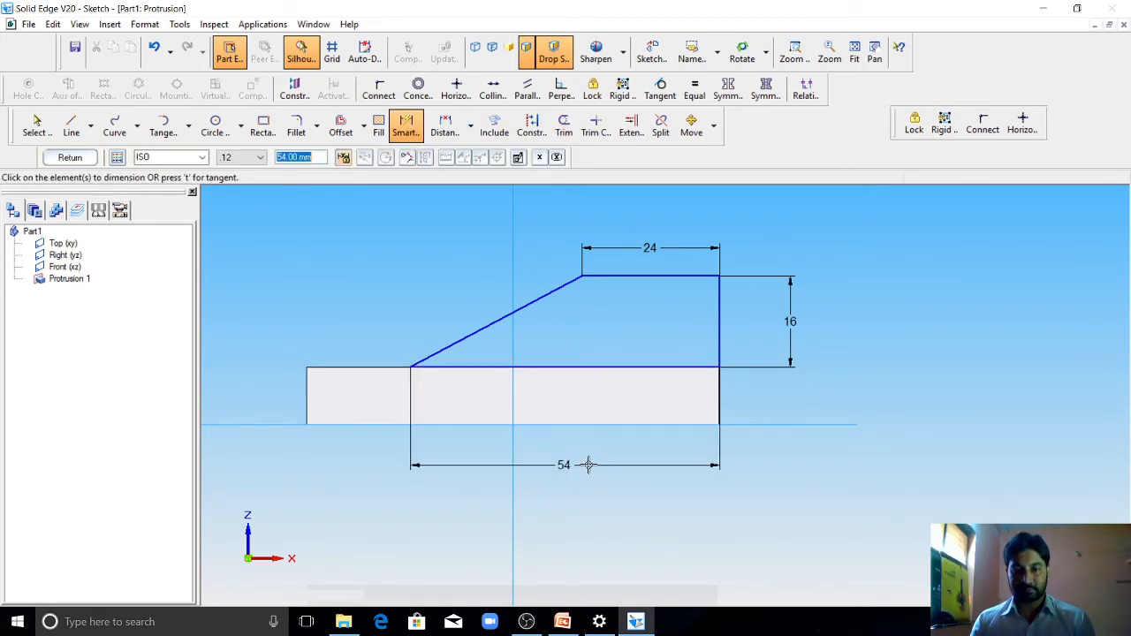
left_click(446, 126)
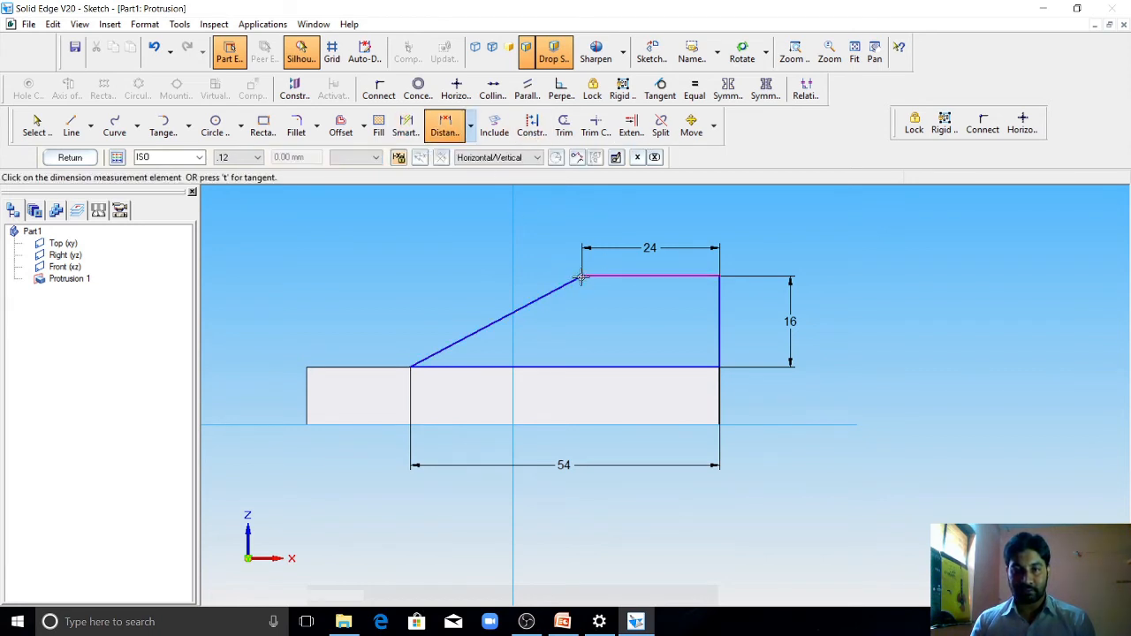
left_click(417, 362)
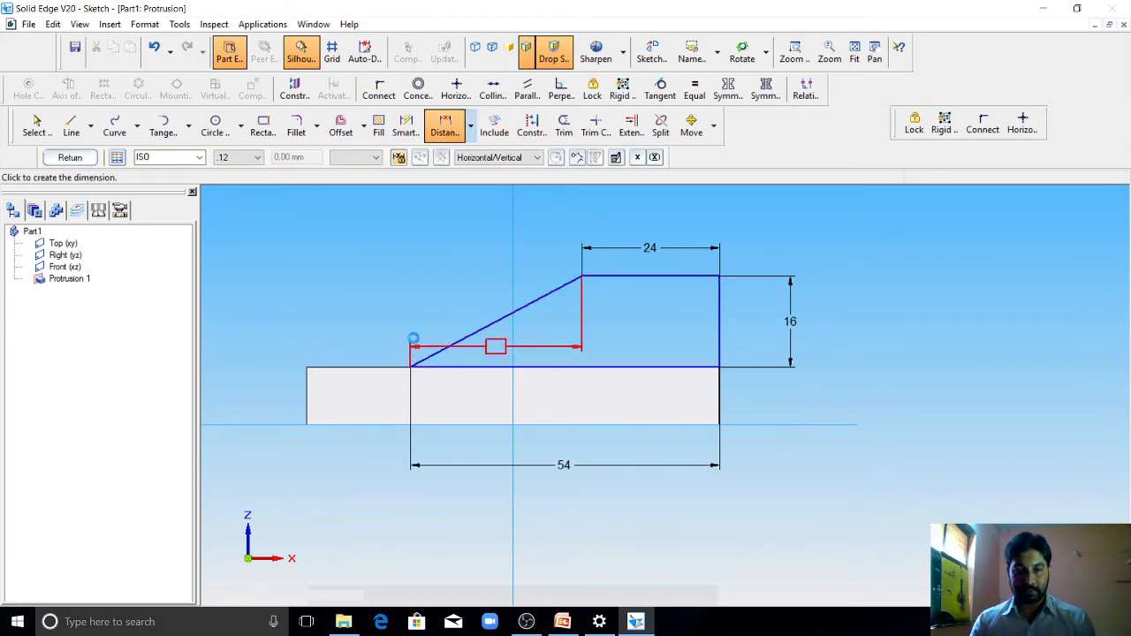
left_click(424, 249)
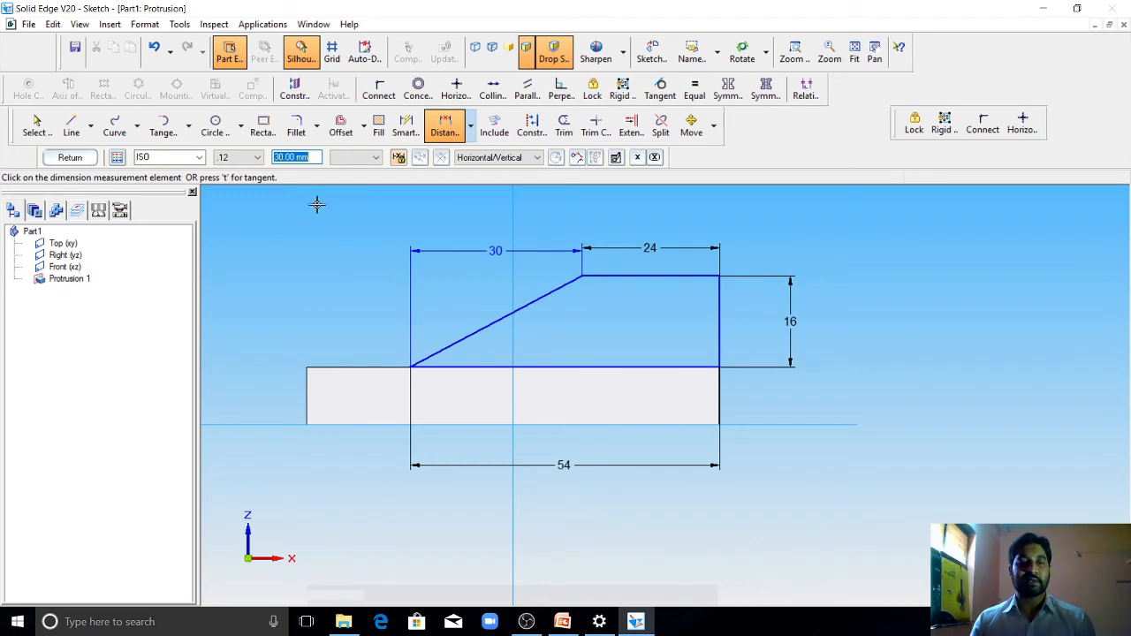
left_click(84, 159)
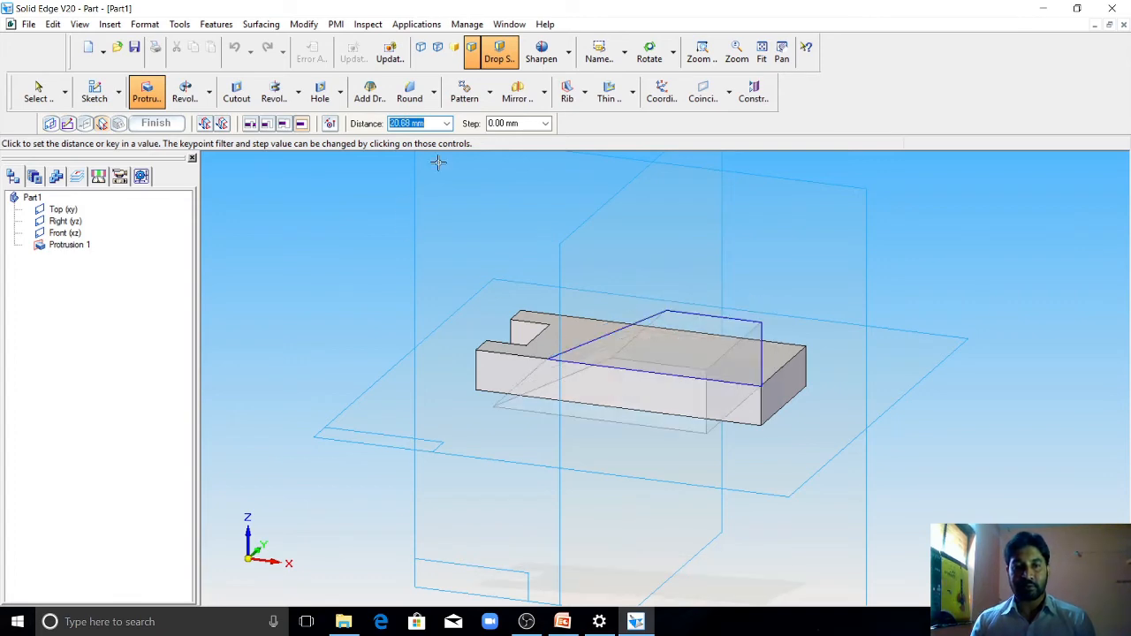
Step: Check the wall thickness in the PowerPoint drawing, then extrude the sloped profile 10 mm inward over the base
left_click(566, 621)
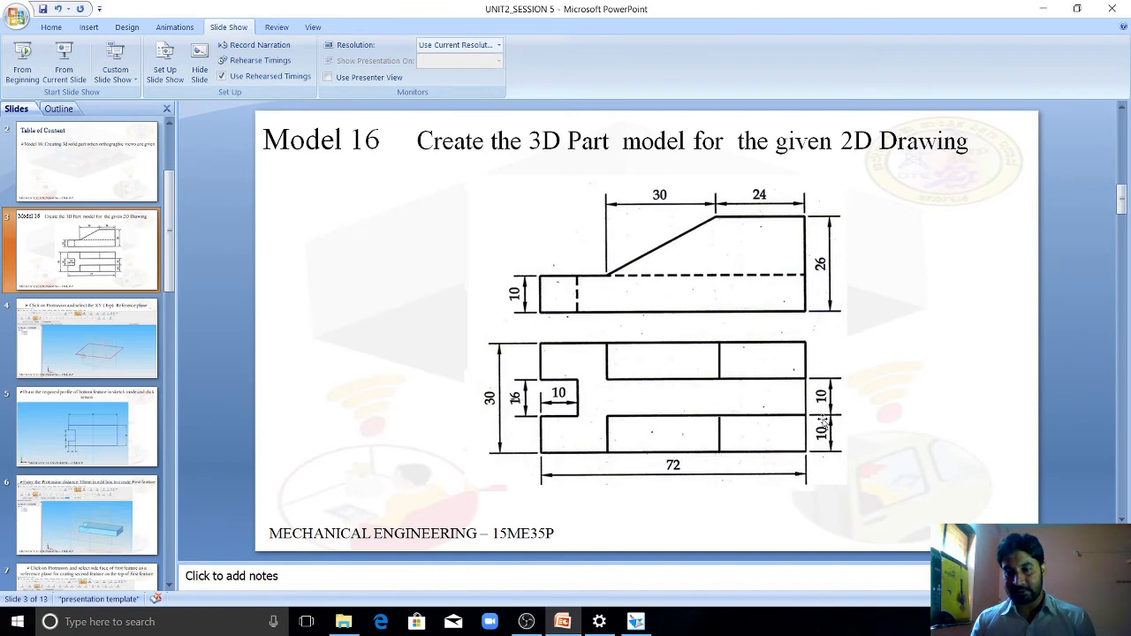
left_click(635, 622)
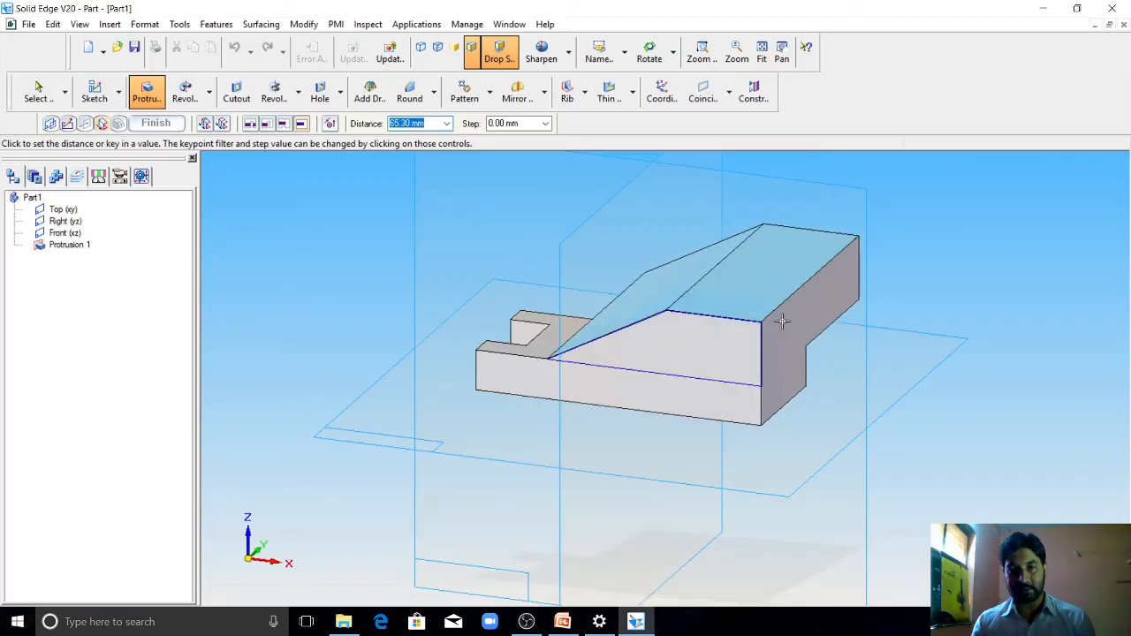
type("10")
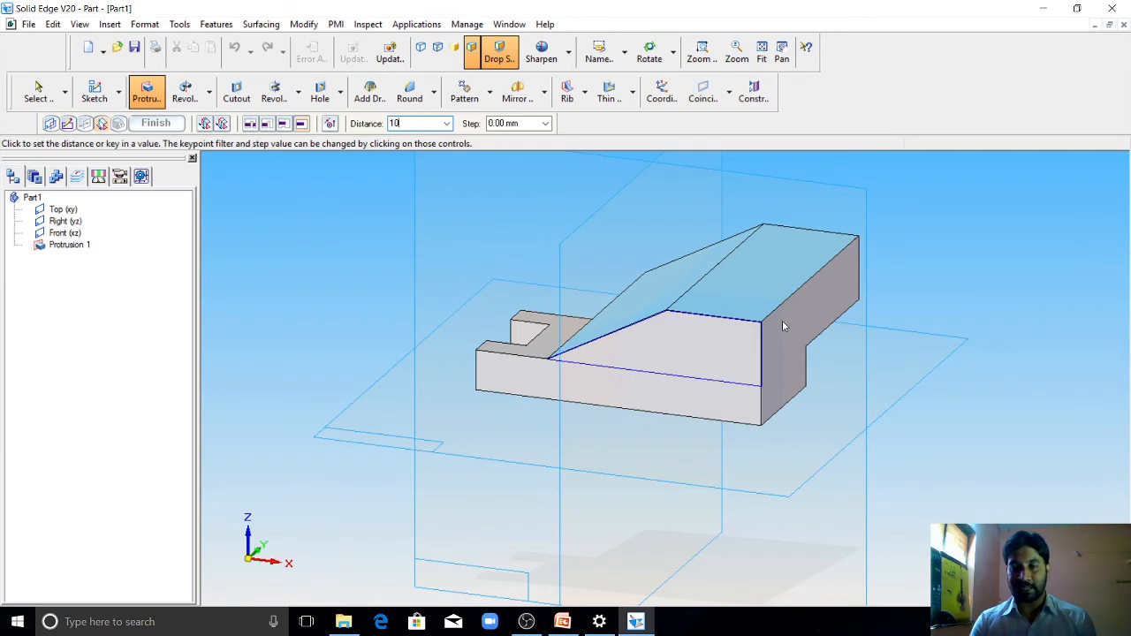
key("Return")
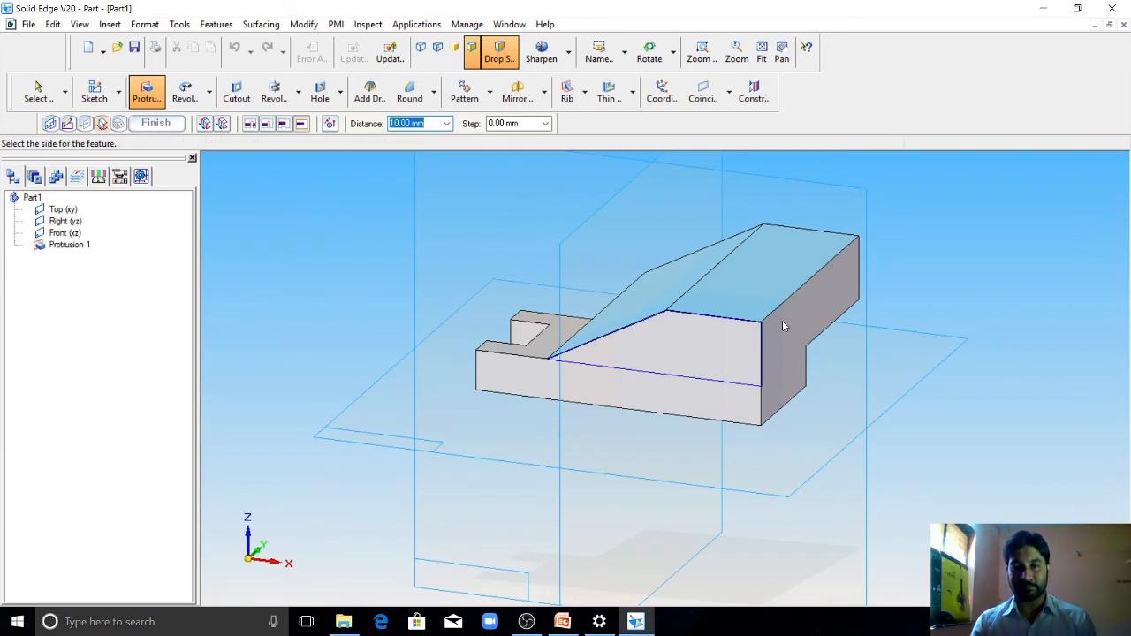
left_click(764, 362)
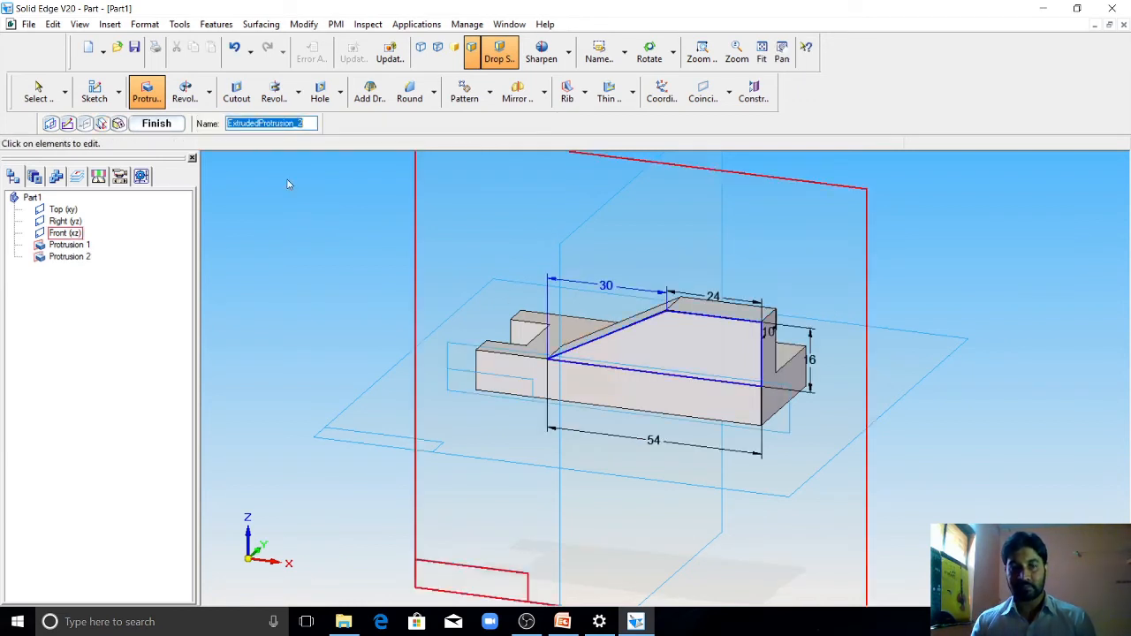
Step: Finish the sloped wall protrusion and inspect the single wall and notched base from several angles
left_click(157, 122)
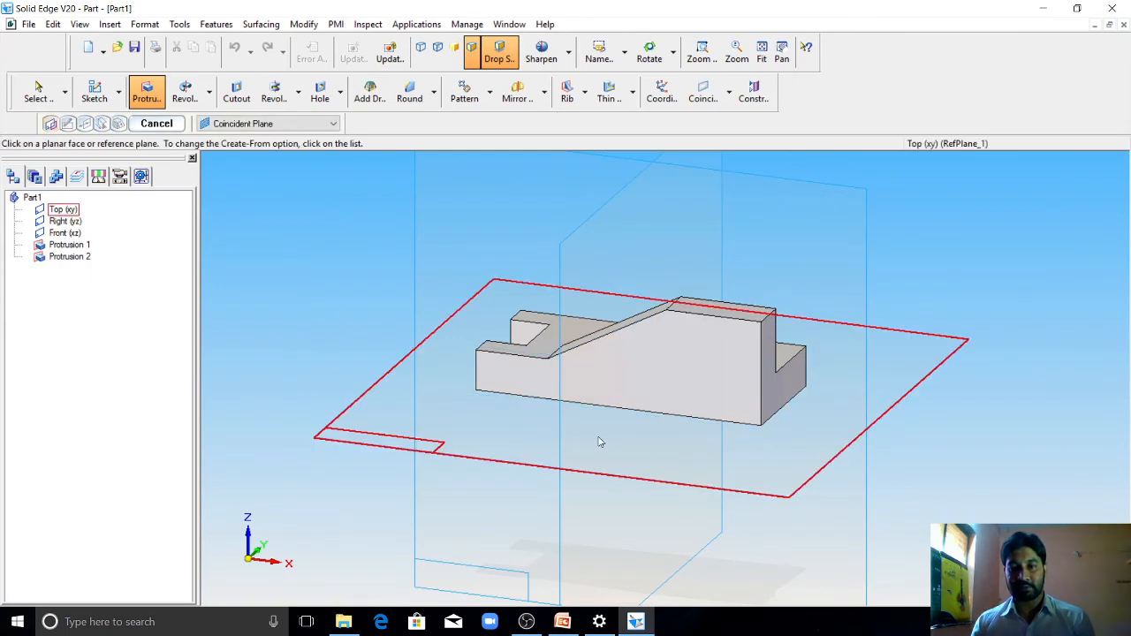
middle_click_drag(598, 442, 728, 467)
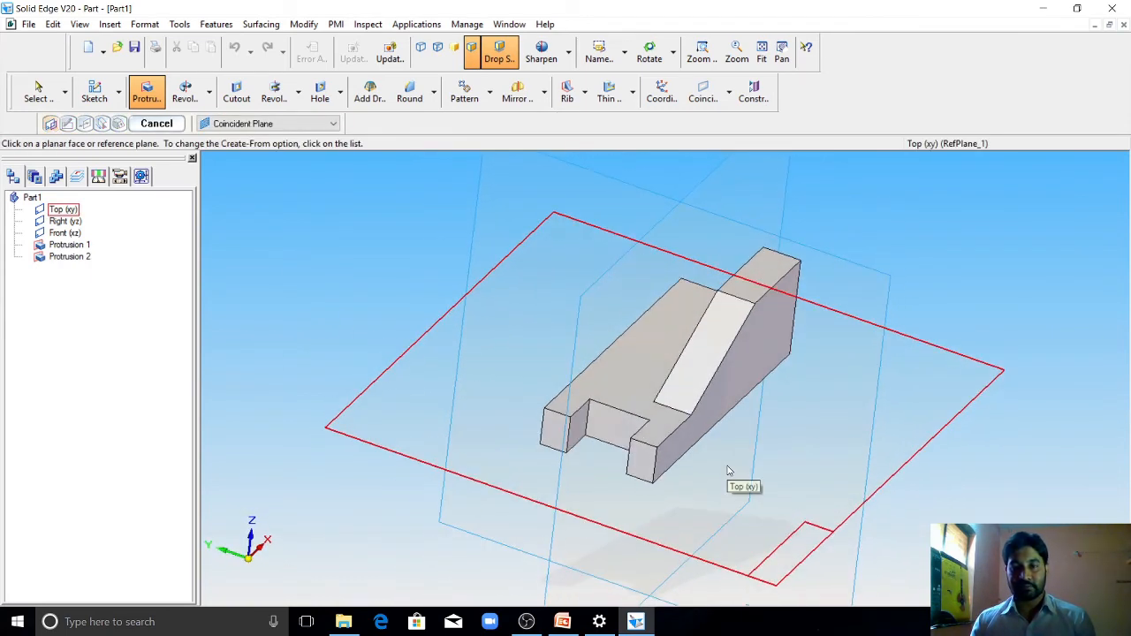
scroll(715, 389, "down", 1)
scroll(702, 380, "up", 2)
mouse_move(708, 420)
middle_mouse_down()
mouse_move(737, 420)
mouse_move(711, 432)
middle_mouse_up()
scroll(652, 433, "down", 2)
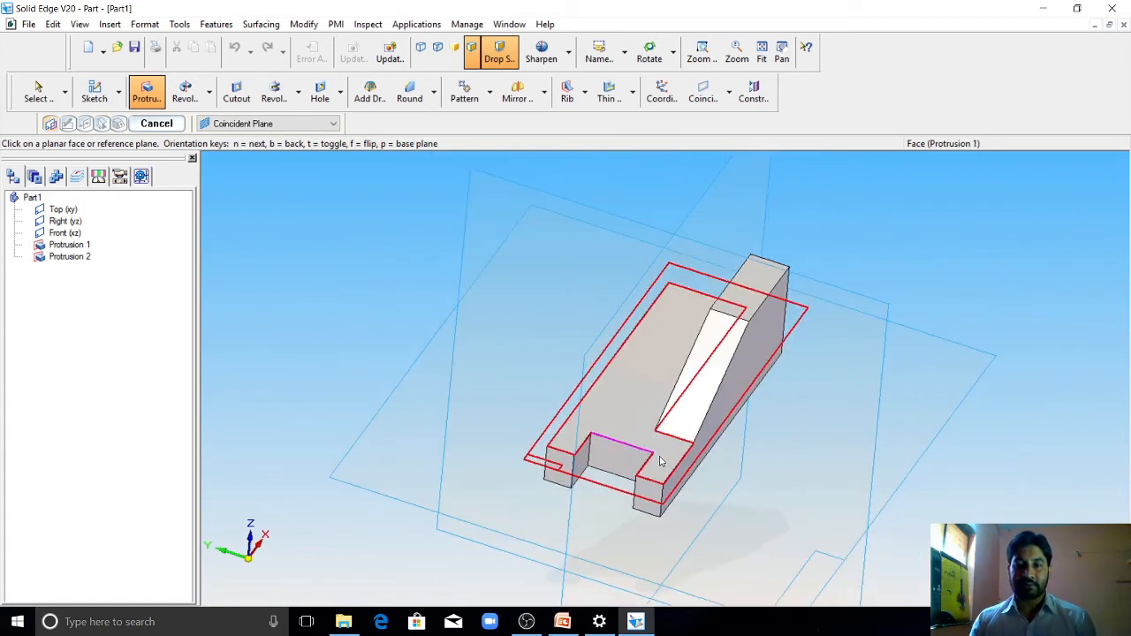
middle_click_drag(661, 458, 655, 430)
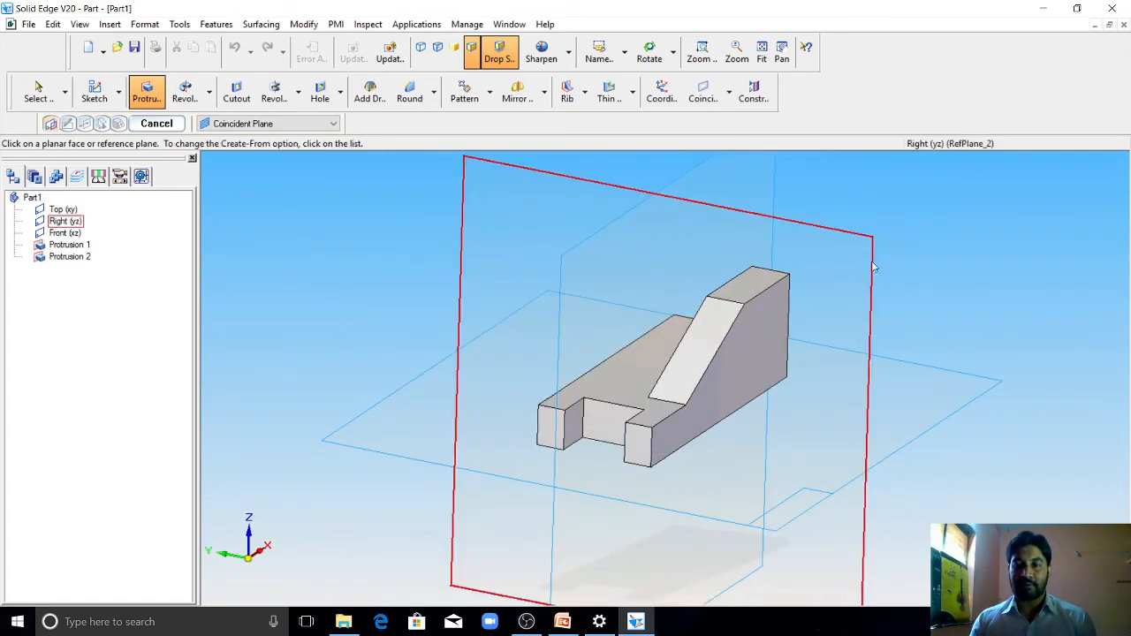
scroll(821, 313, "down", 2)
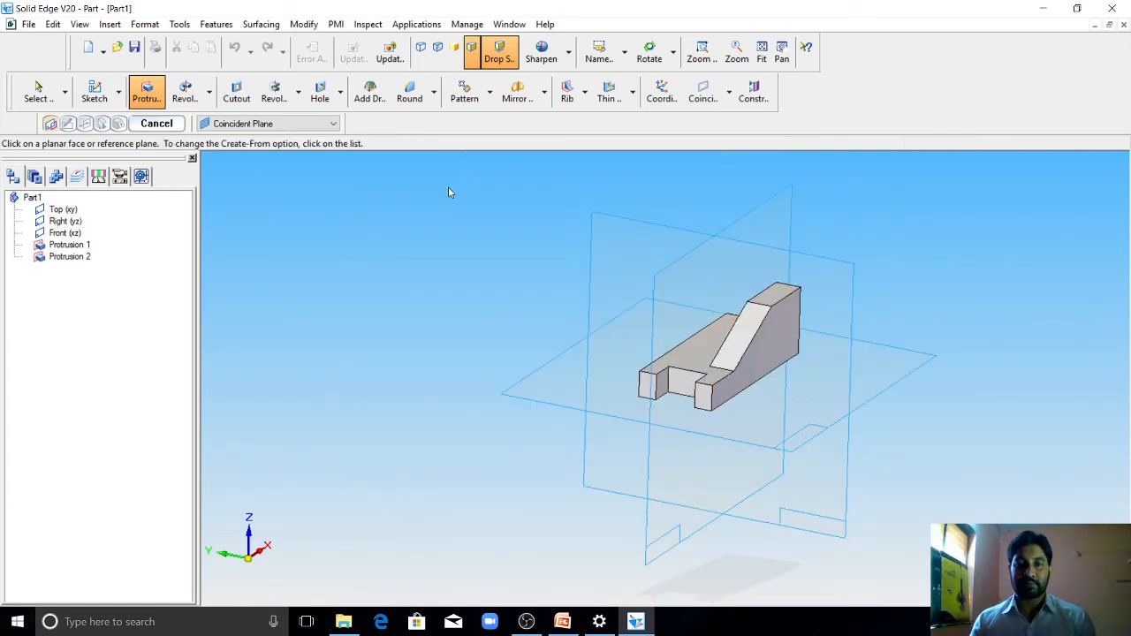
Step: Mirror the whole design body about the Front (xz) plane with Mirror Copy, using the Coincident Plane option
left_click(546, 101)
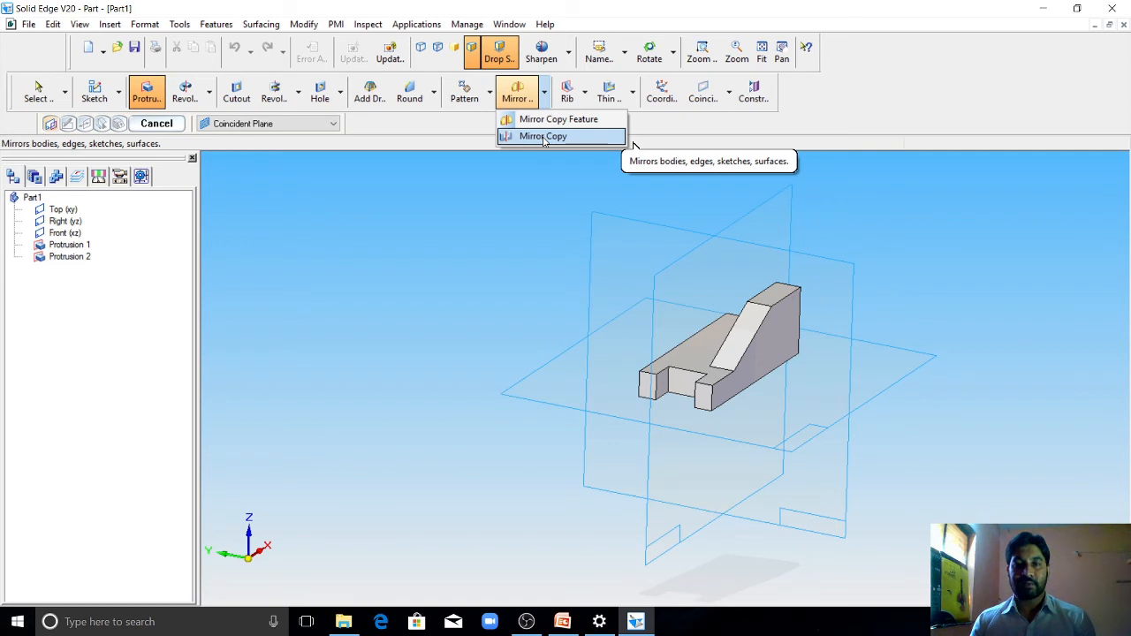
left_click(543, 137)
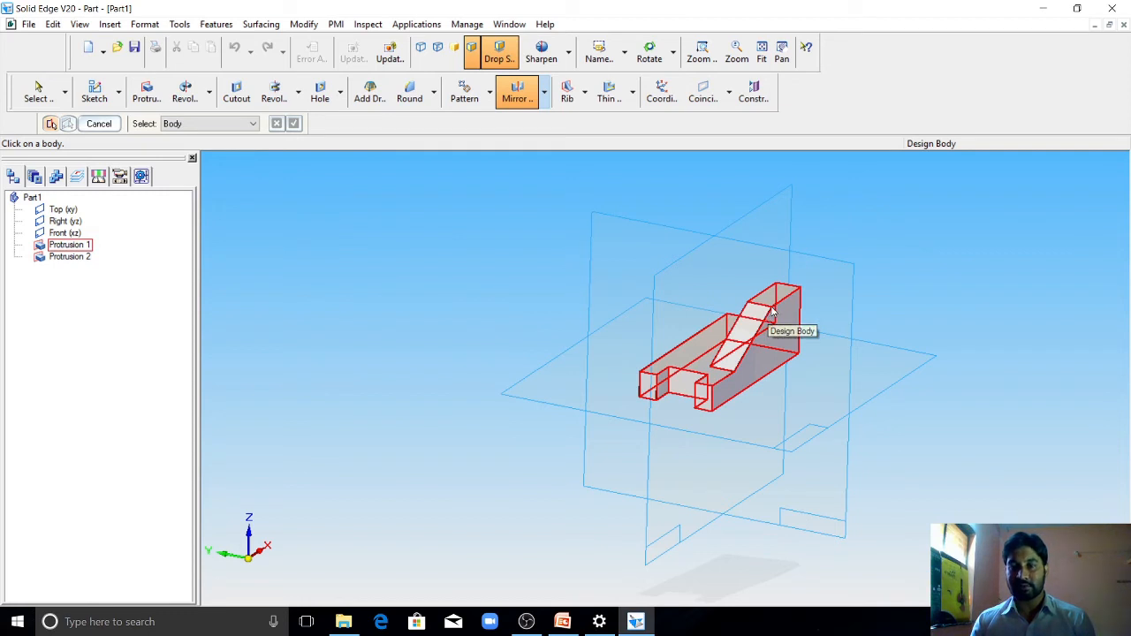
left_click(772, 312)
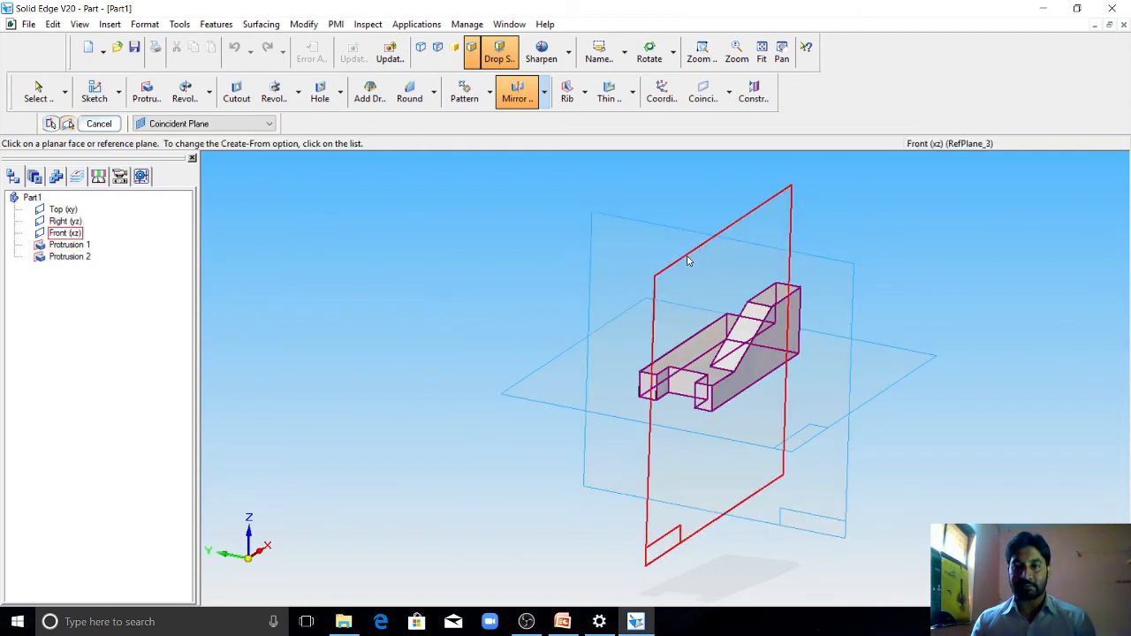
mouse_move(692, 268)
middle_mouse_down()
mouse_move(694, 204)
mouse_move(723, 346)
mouse_move(709, 345)
mouse_move(687, 293)
mouse_move(687, 253)
middle_mouse_up()
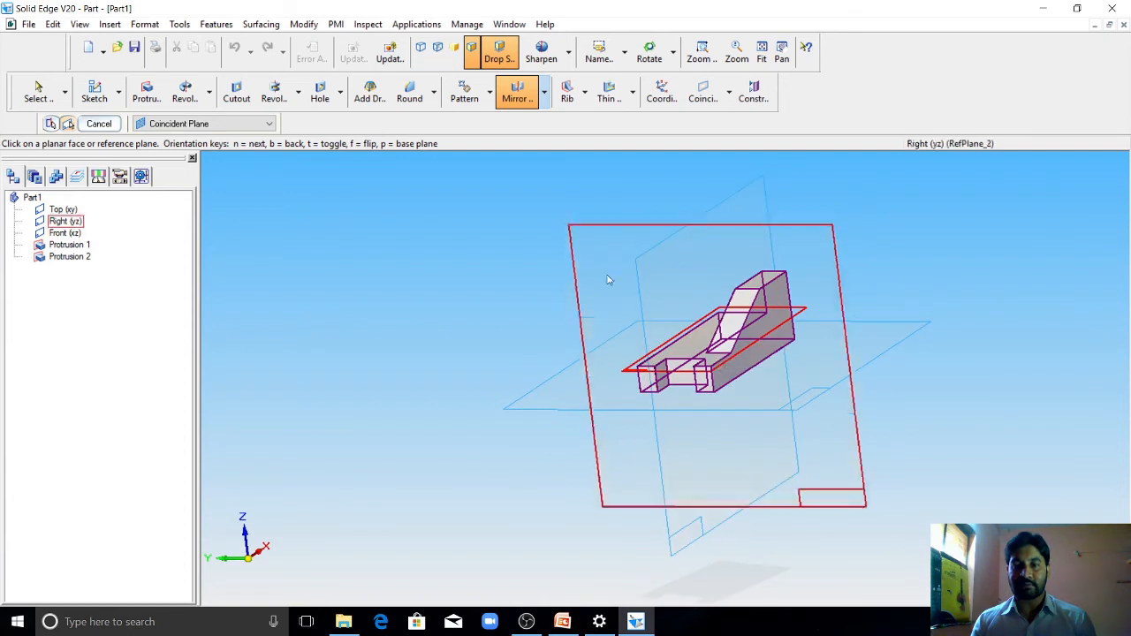
left_click(224, 125)
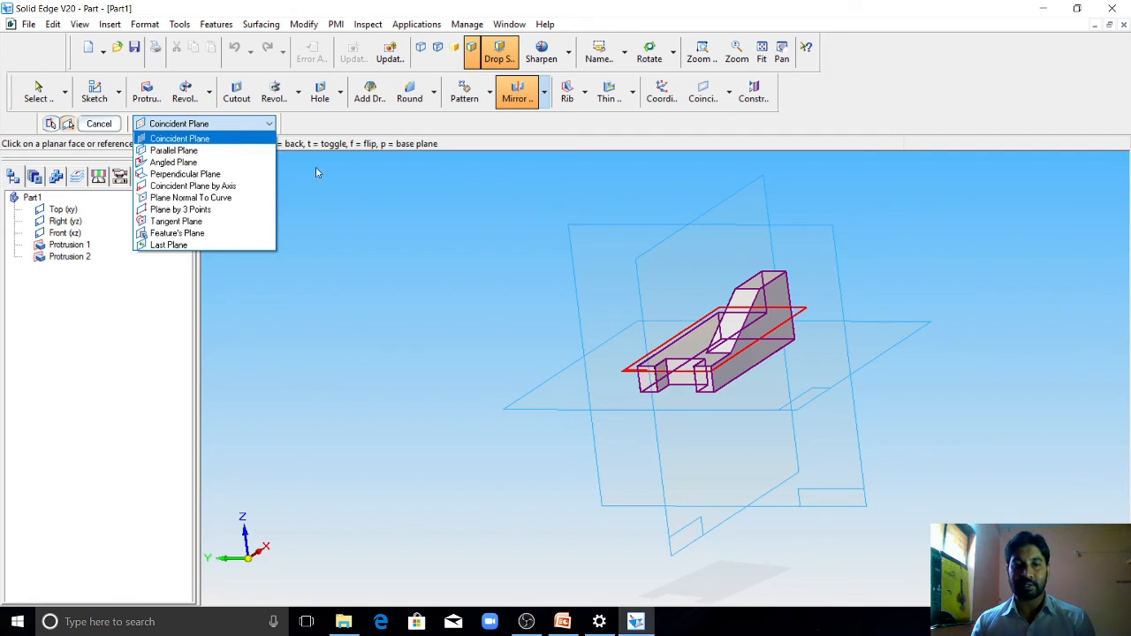
left_click(201, 141)
left_click(682, 240)
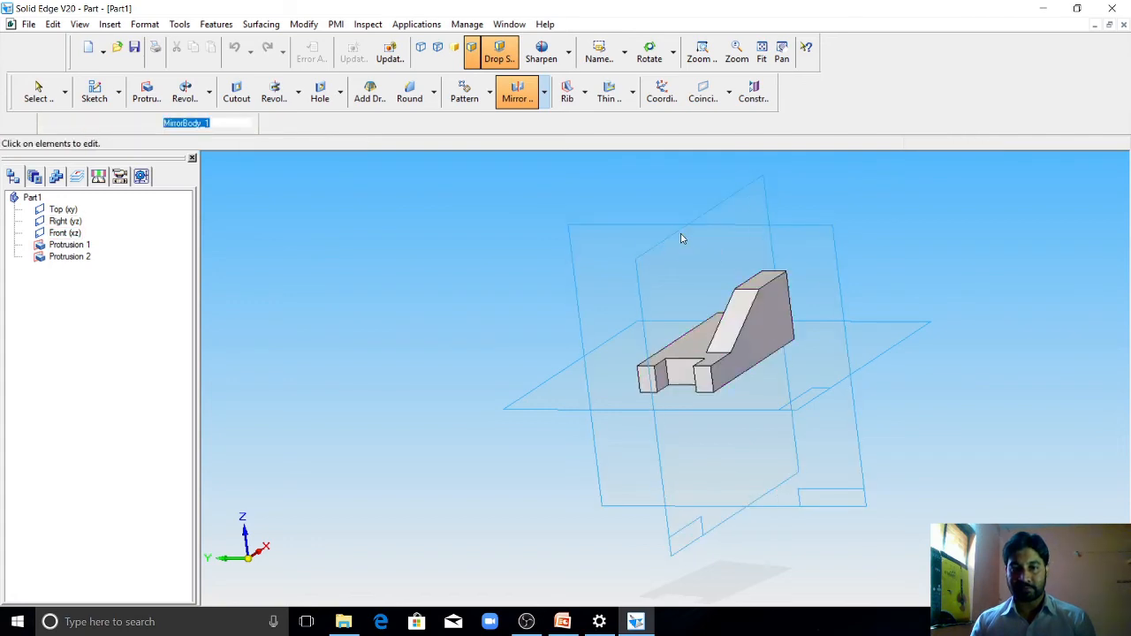
Step: Examine the mirrored part with both sloped walls, using the iso named view
middle_click_drag(739, 289, 628, 342)
scroll(707, 283, "up", 3)
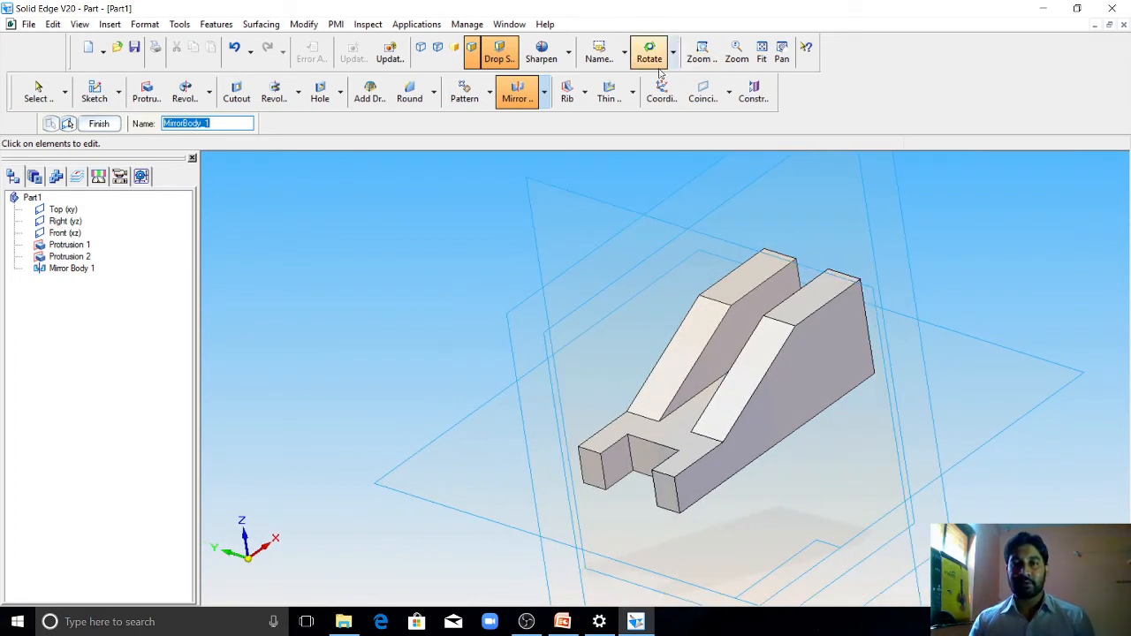
left_click(626, 54)
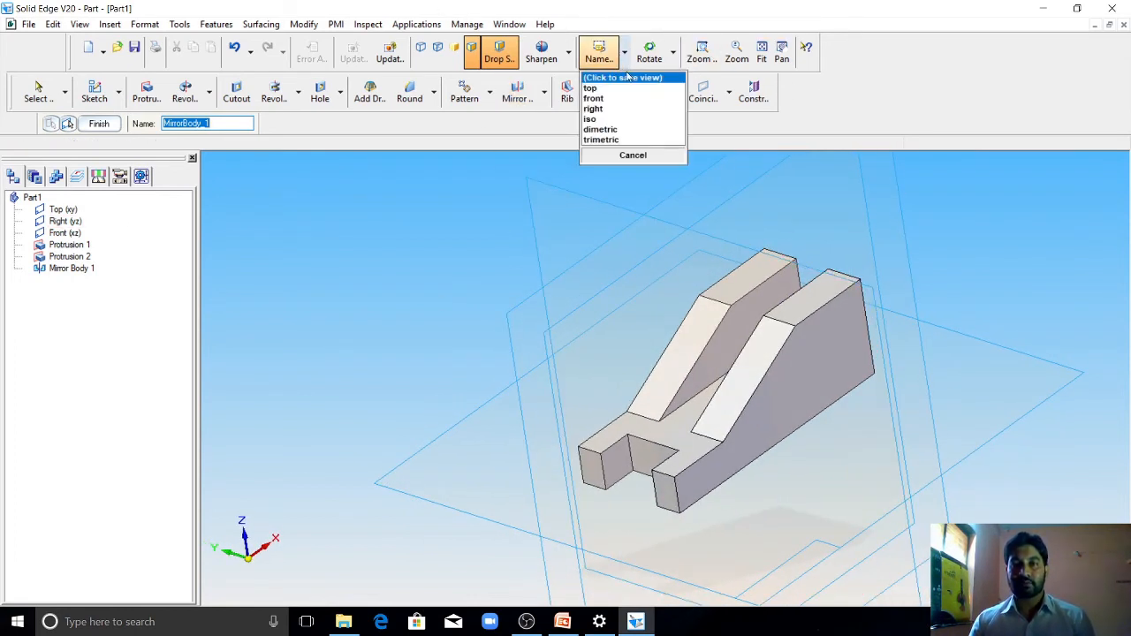
left_click(623, 119)
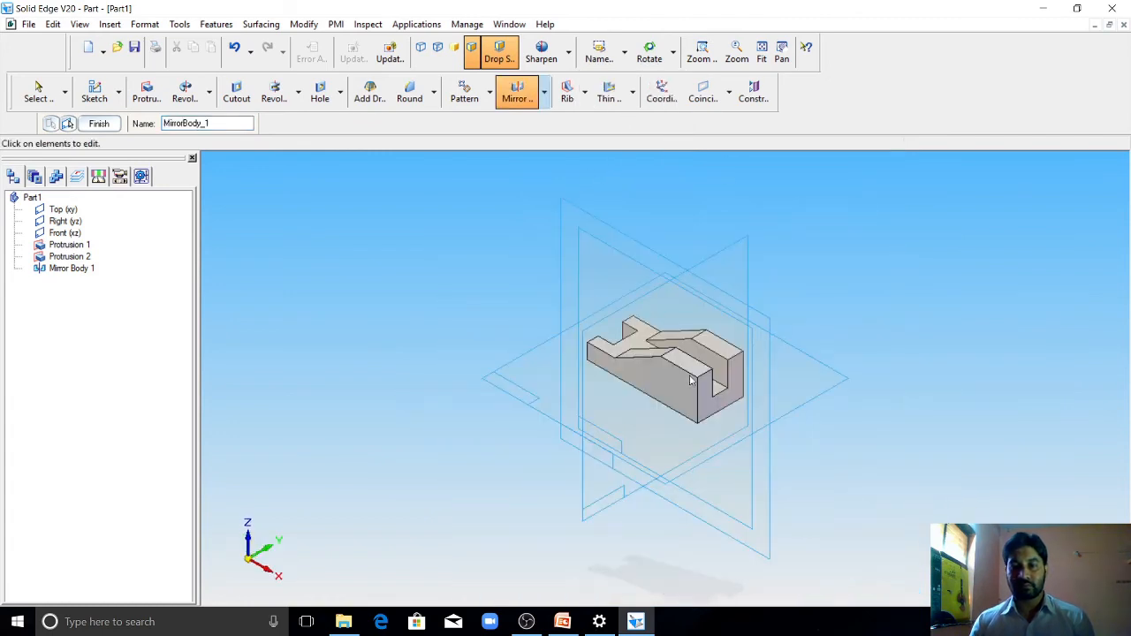
scroll(692, 380, "up", 2)
scroll(664, 374, "down", 2)
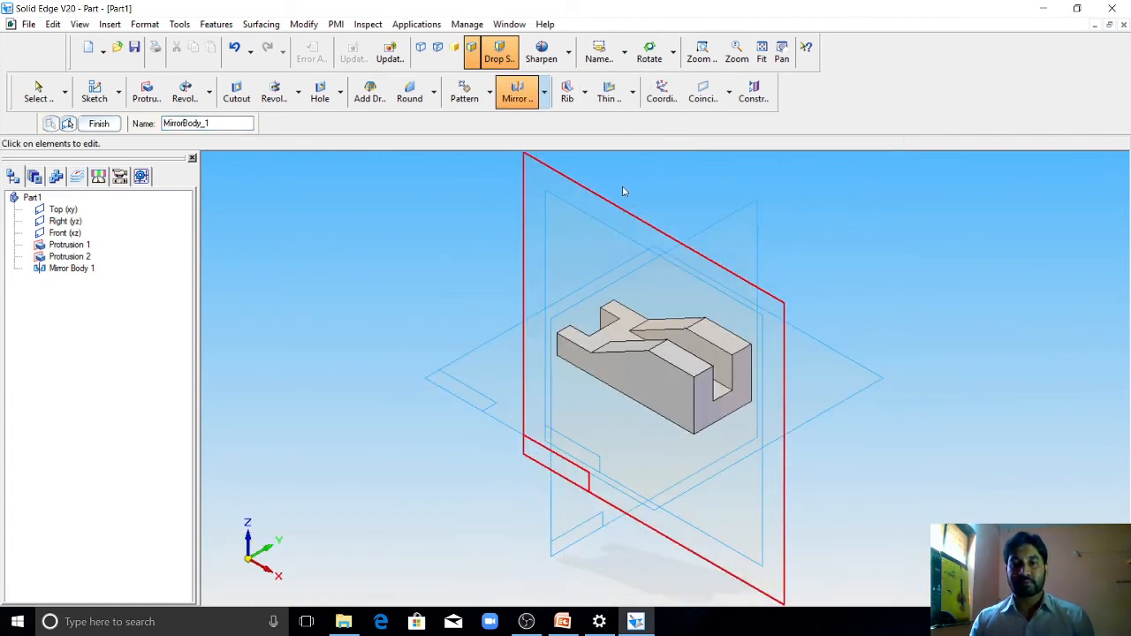
left_click(625, 55)
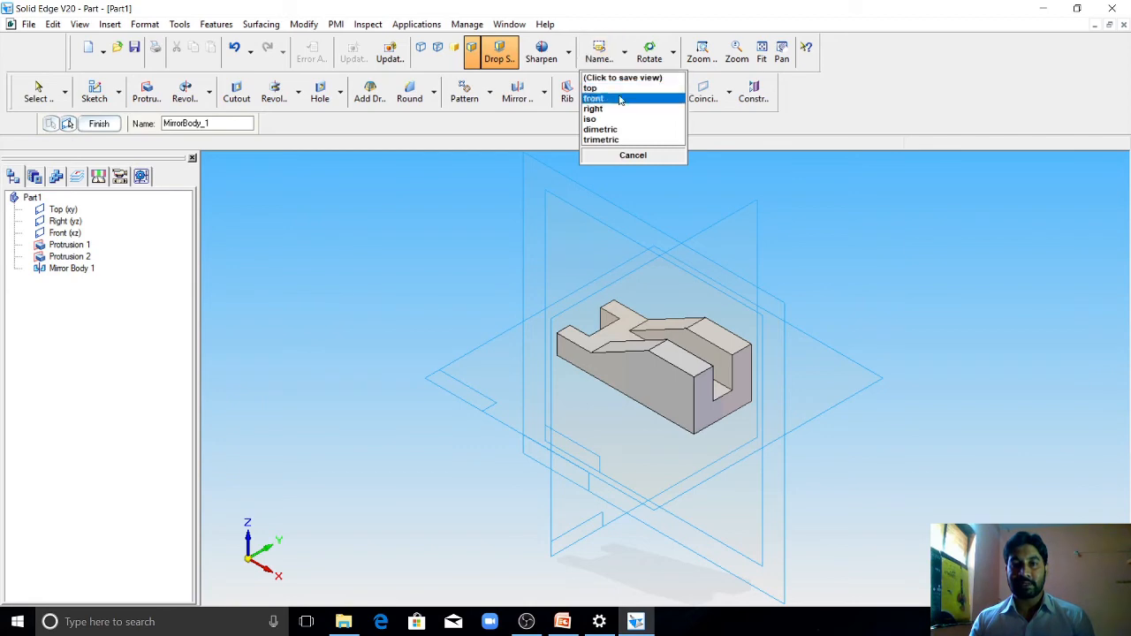
left_click(615, 122)
scroll(670, 411, "up", 3)
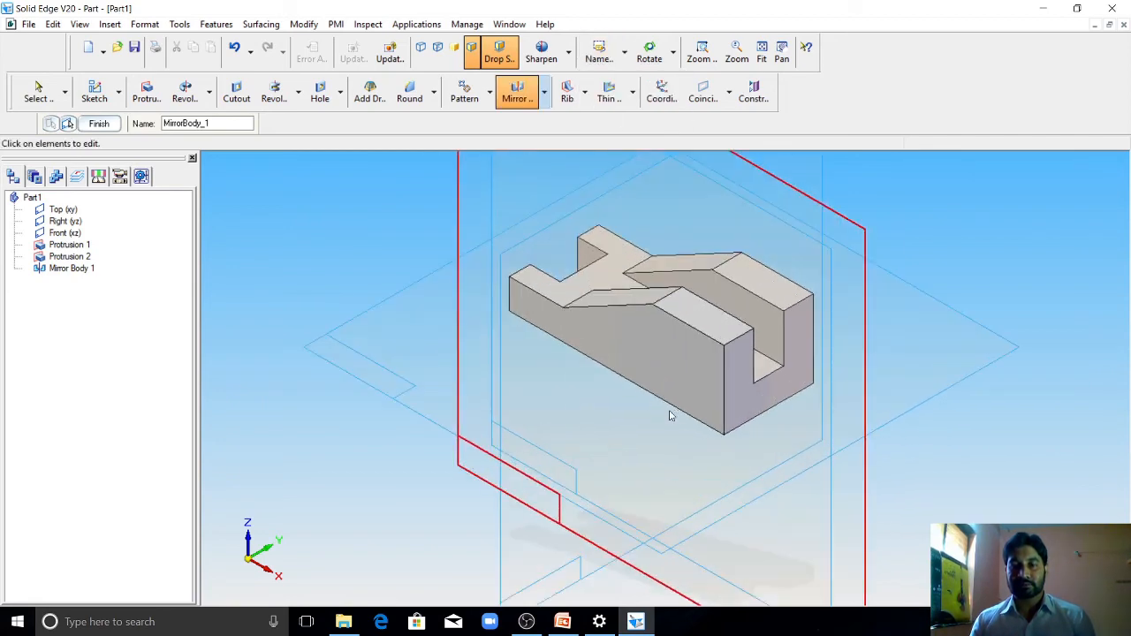
scroll(616, 406, "down", 2)
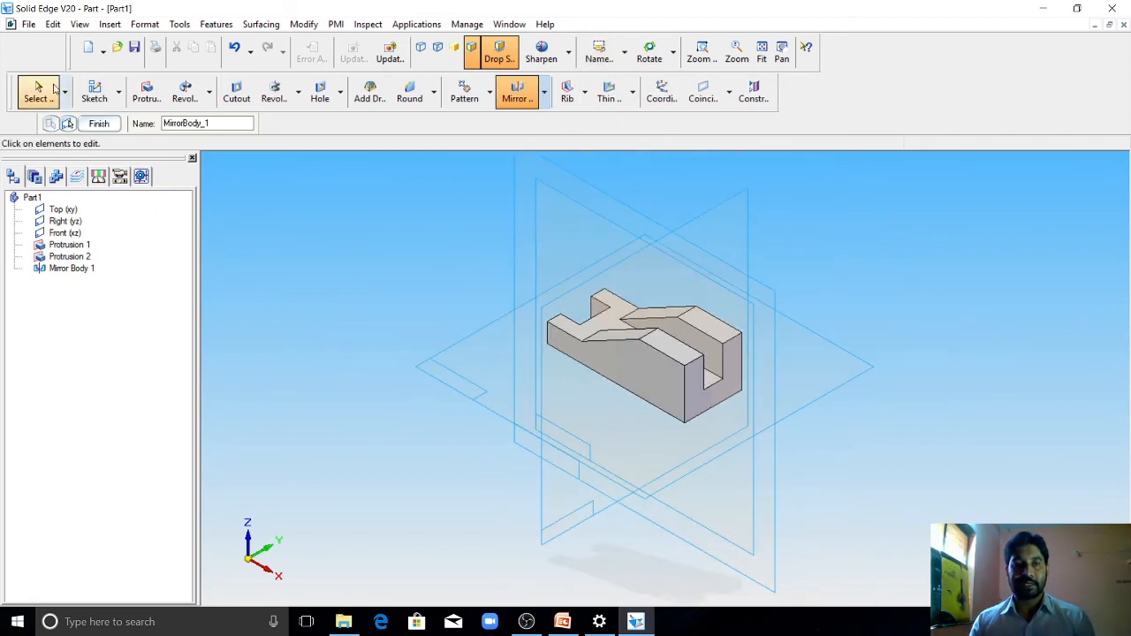
Step: Save the part as model 16 in the paint folder and close the document
left_click(28, 24)
left_click(50, 111)
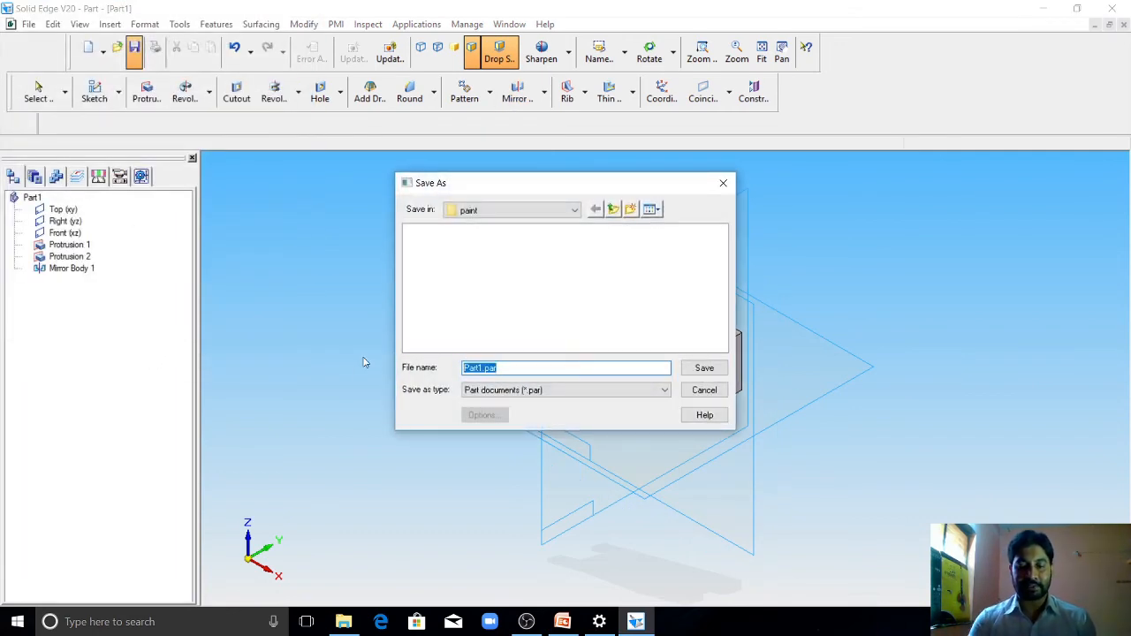
type("m")
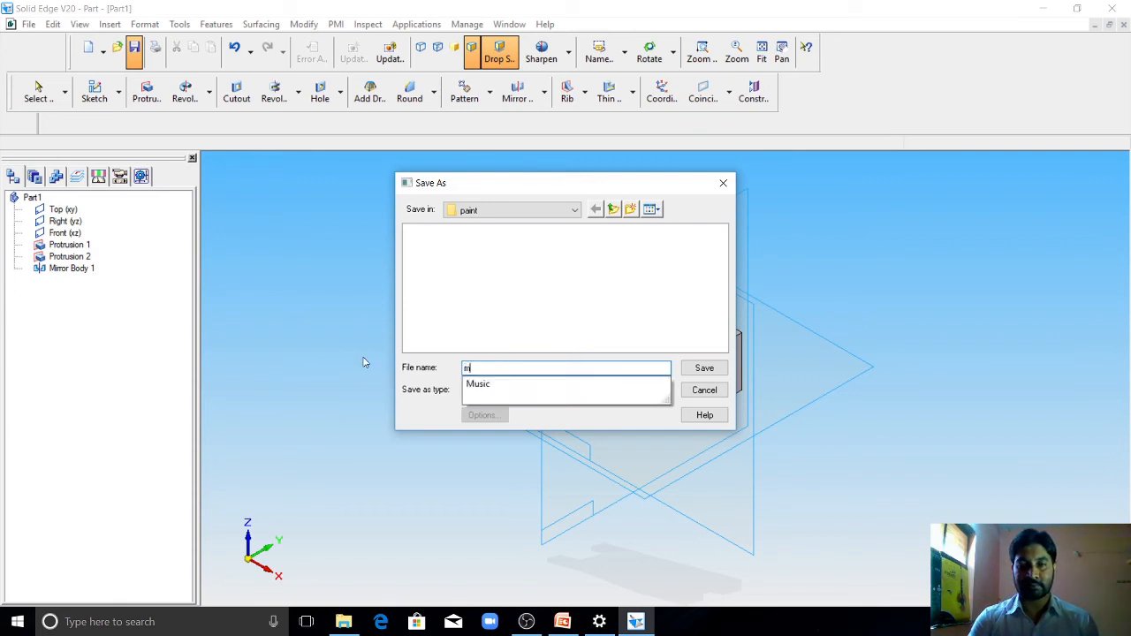
key("BackSpace")
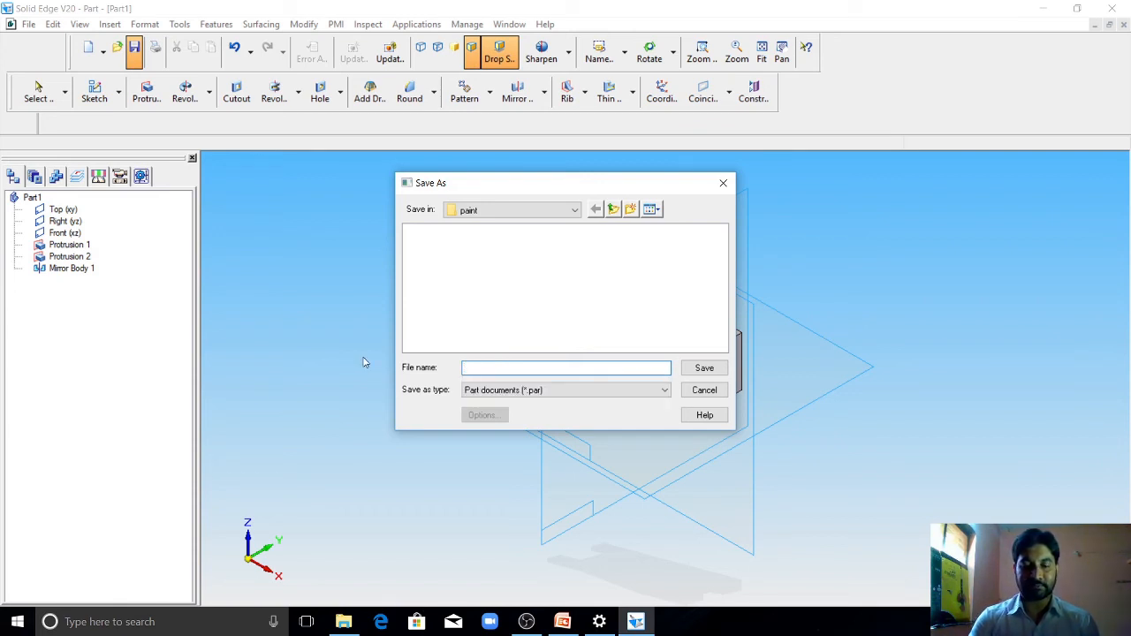
type("model 16")
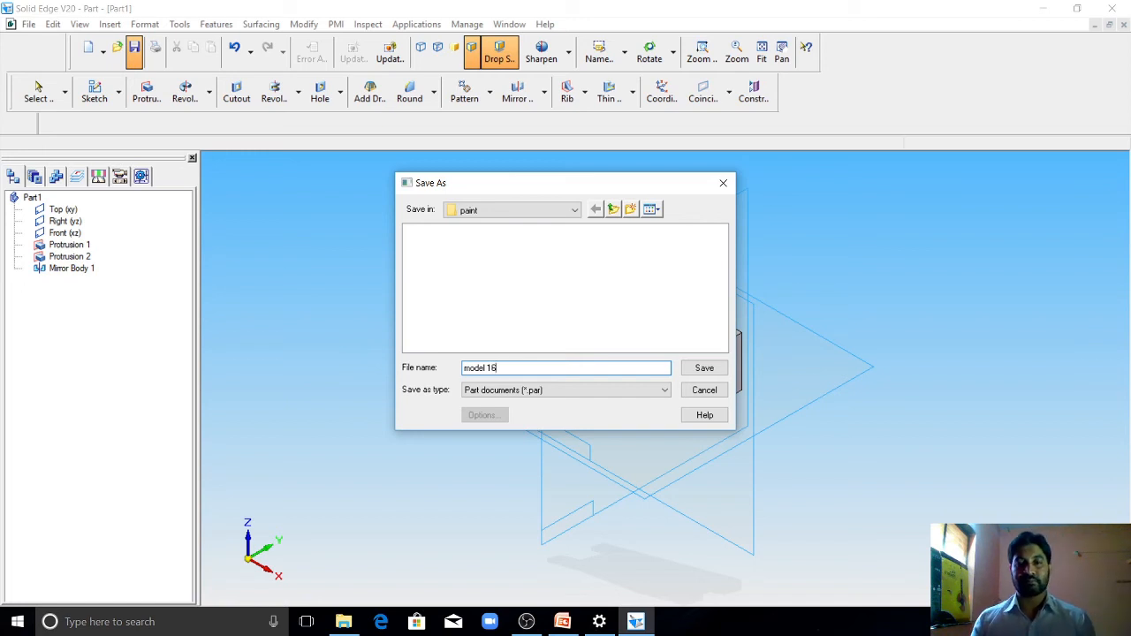
left_click(703, 373)
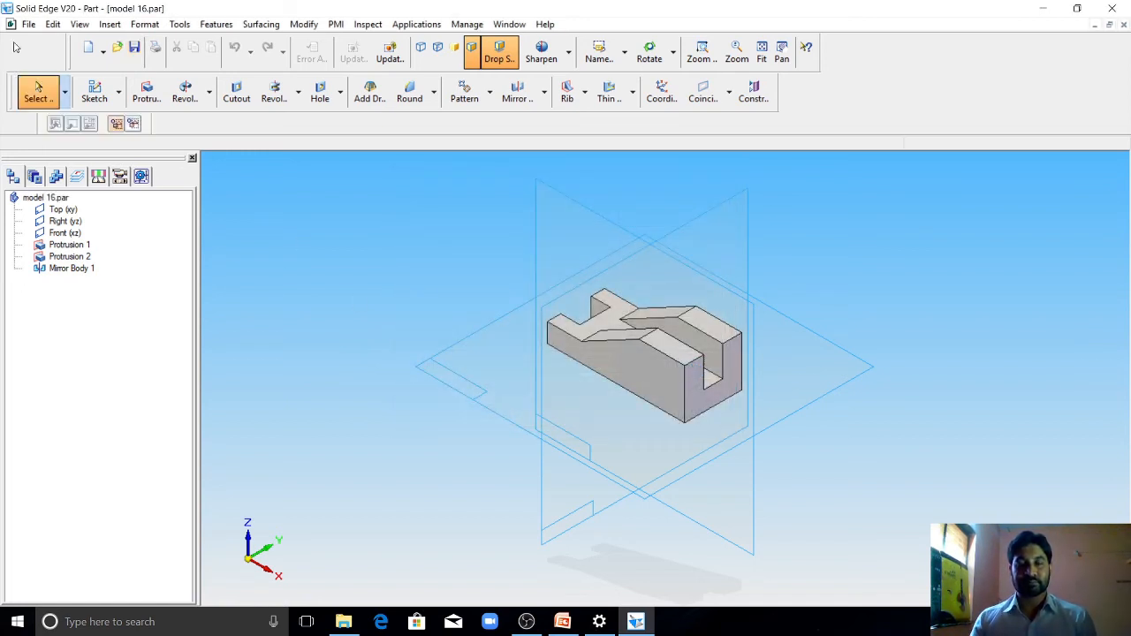
left_click(1126, 25)
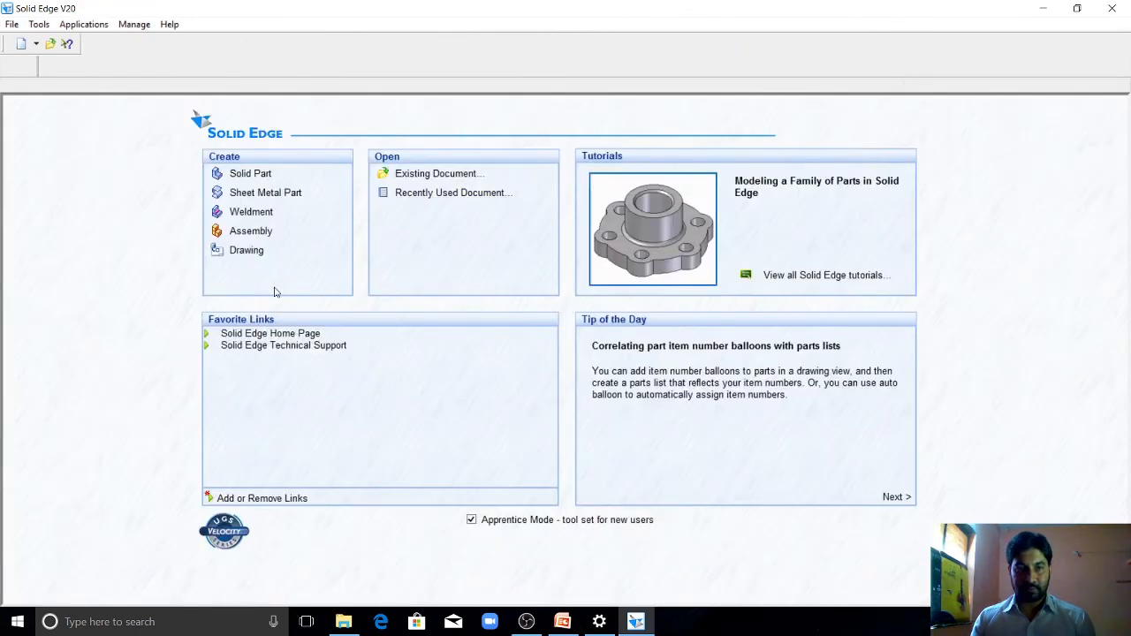
Step: Create a new drawing, set its background sheet to A4-Sheet with the background hidden, and fit the sheet to the view
left_click(247, 253)
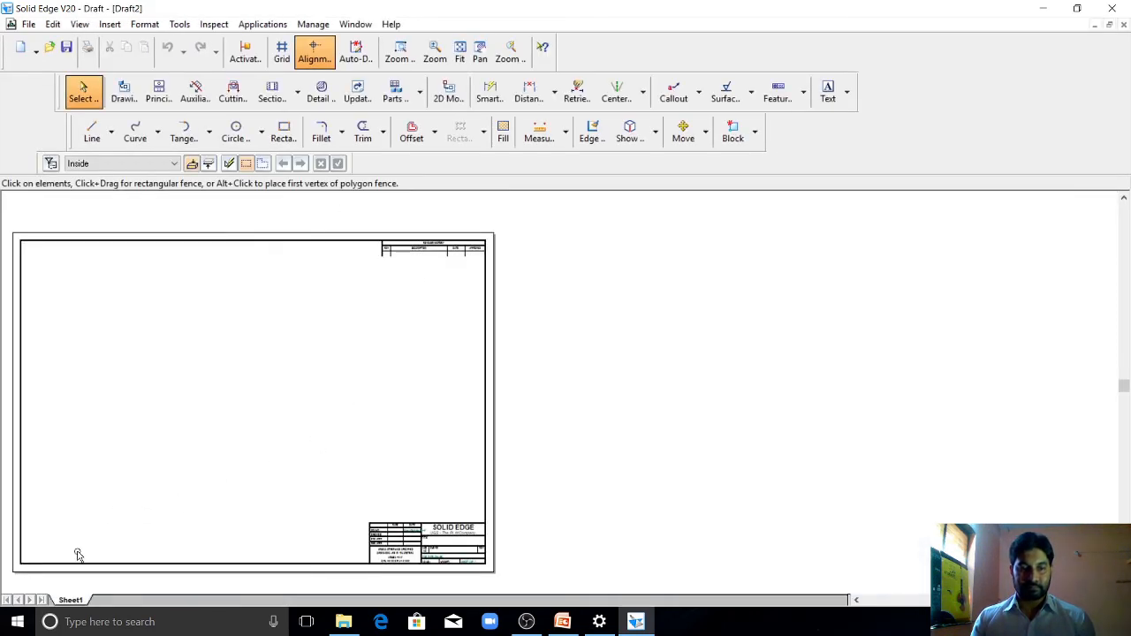
right_click(75, 598)
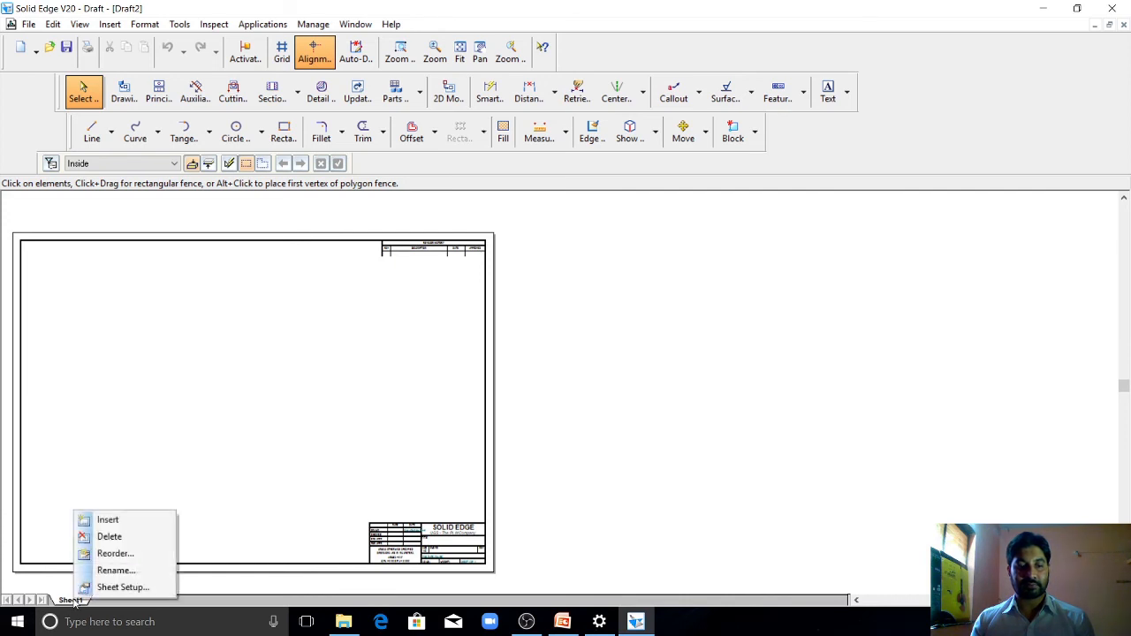
left_click(123, 588)
left_click(633, 250)
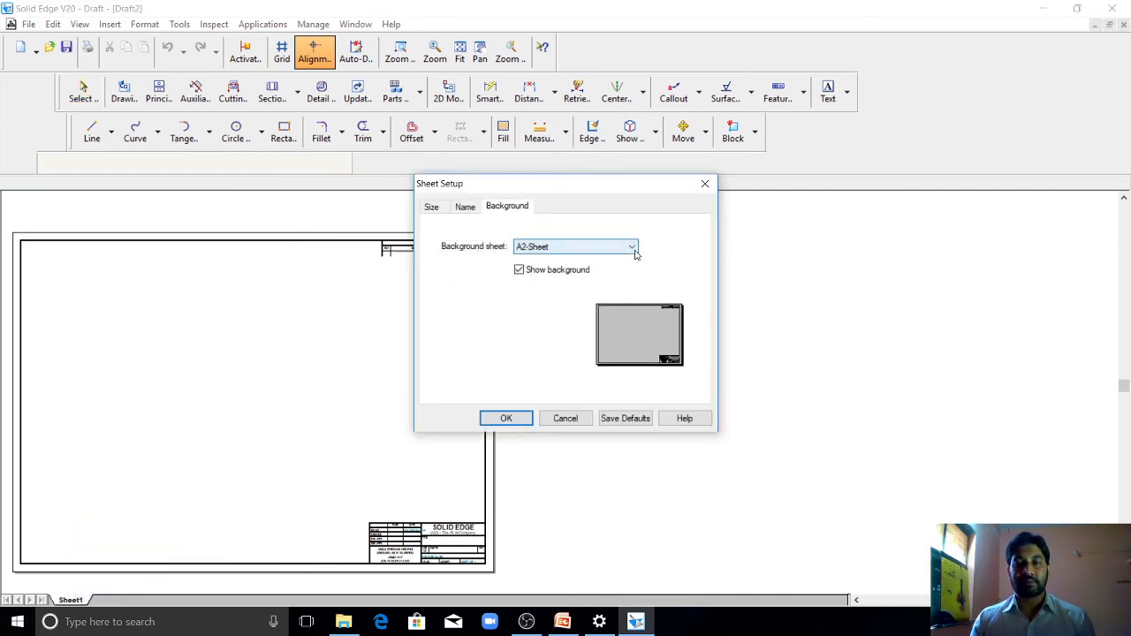
left_click(633, 250)
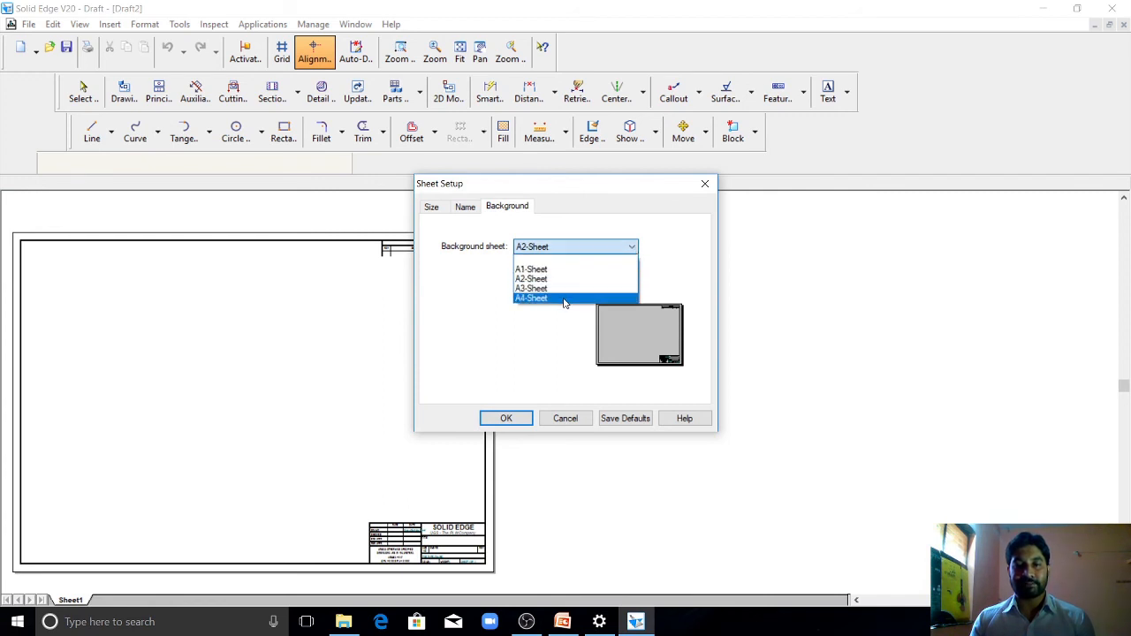
left_click(564, 300)
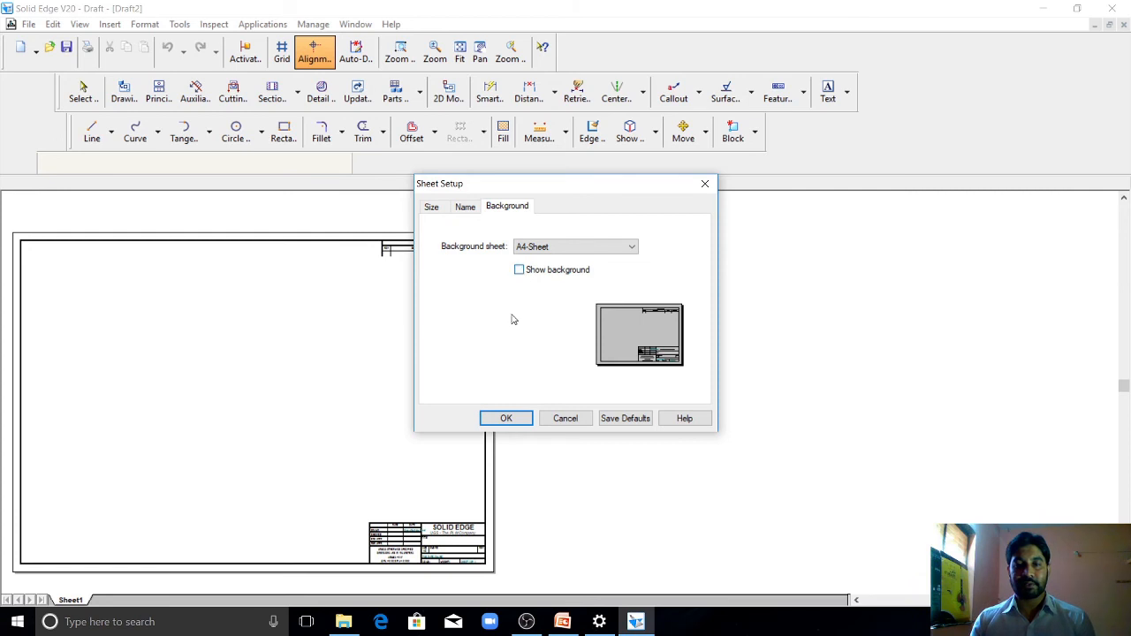
left_click(500, 419)
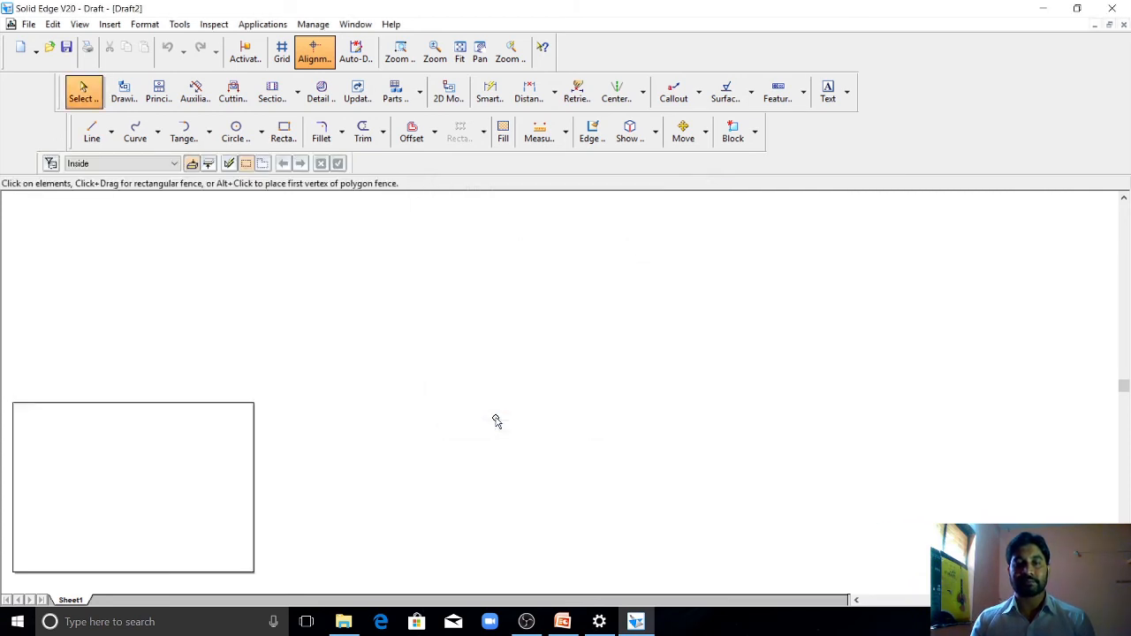
left_click(460, 51)
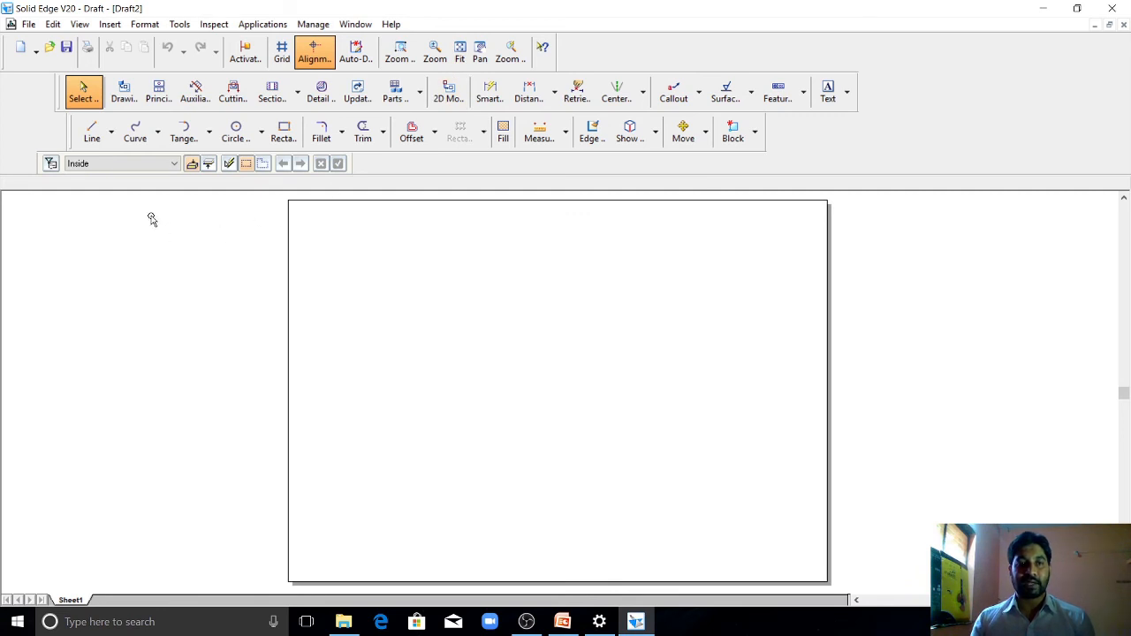
Step: Place an iso drawing view of the model 16 part near the middle of the sheet with the Drawing View Wizard
left_click(129, 97)
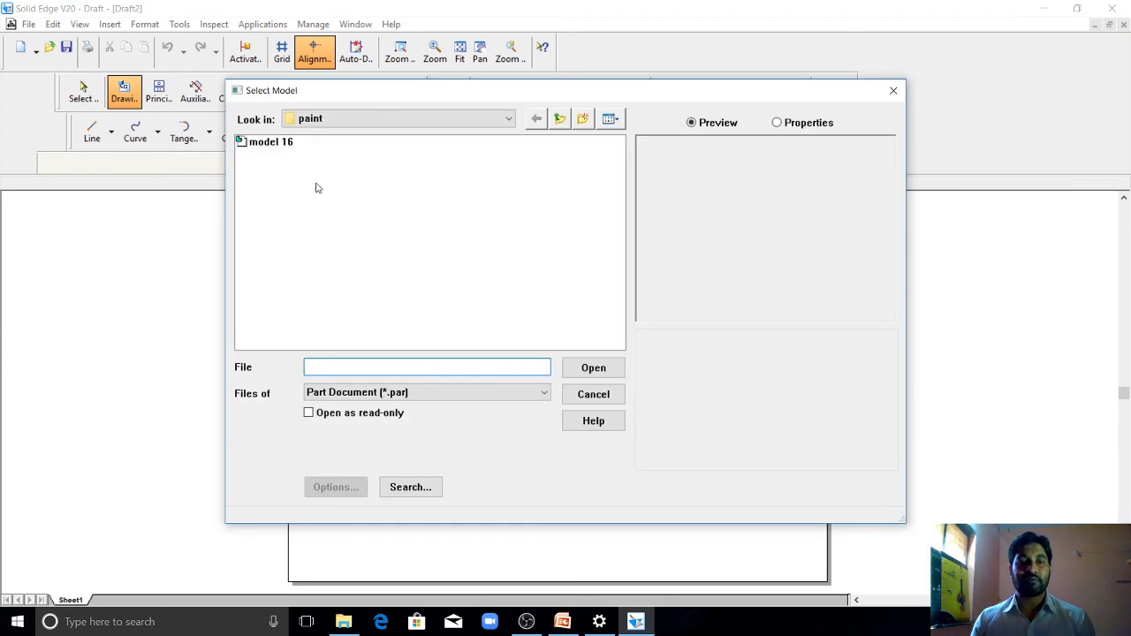
left_click(271, 142)
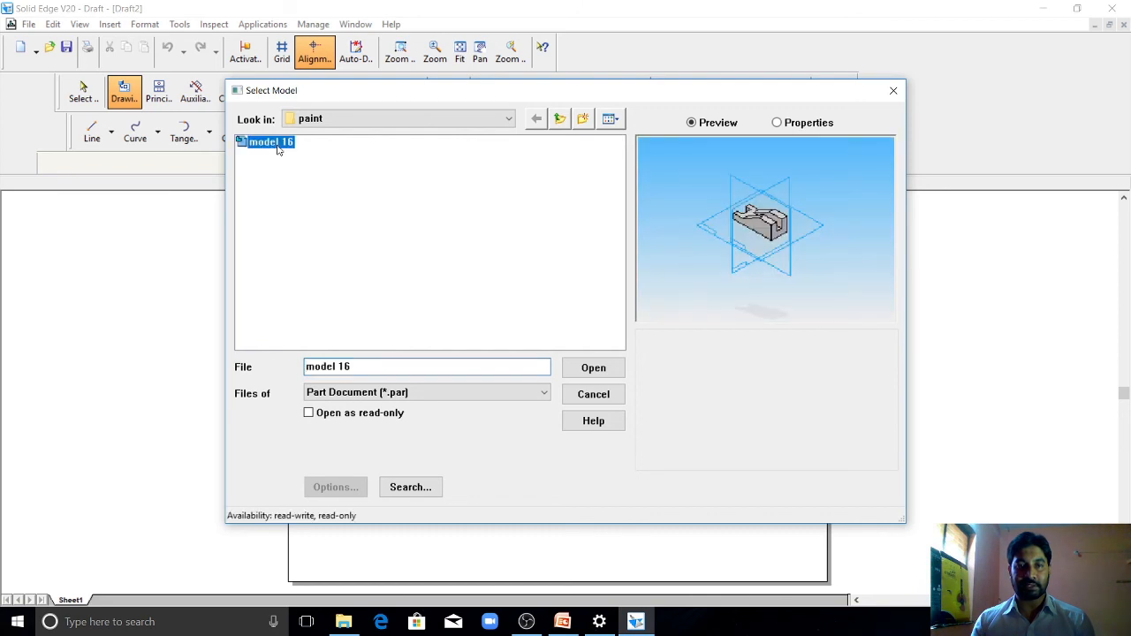
left_click(601, 371)
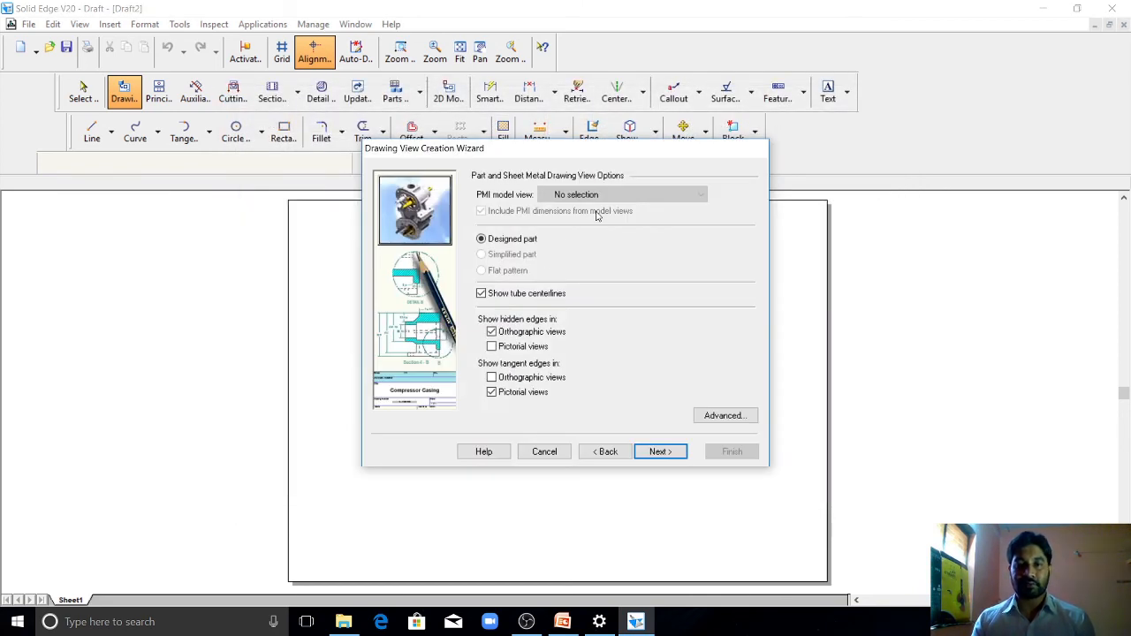
left_click(669, 454)
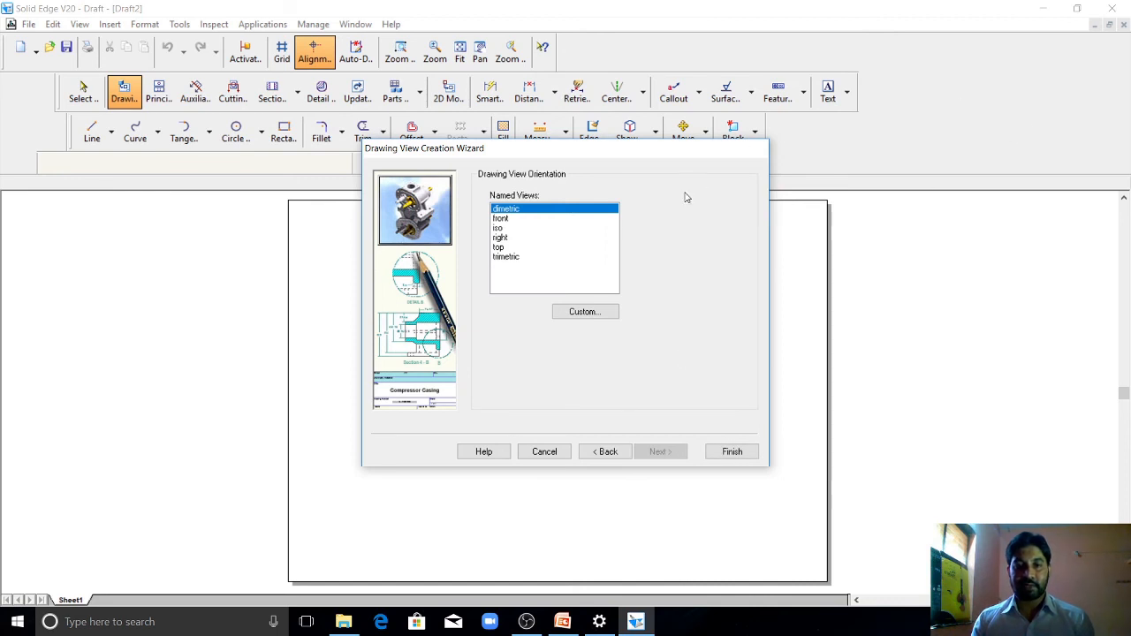
left_click(500, 228)
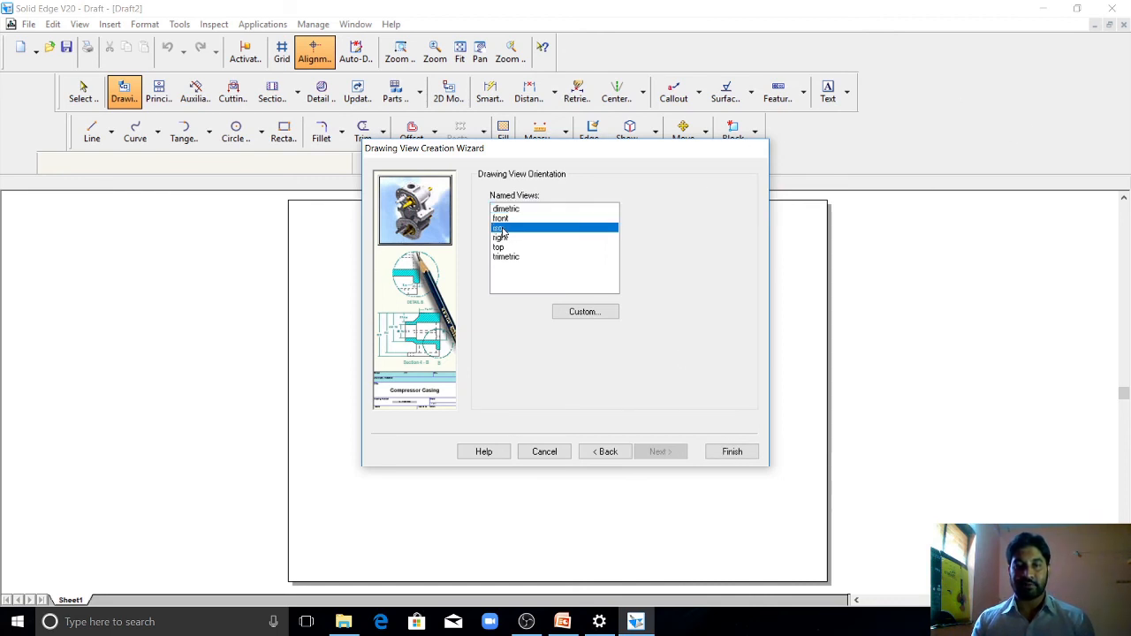
left_click(730, 451)
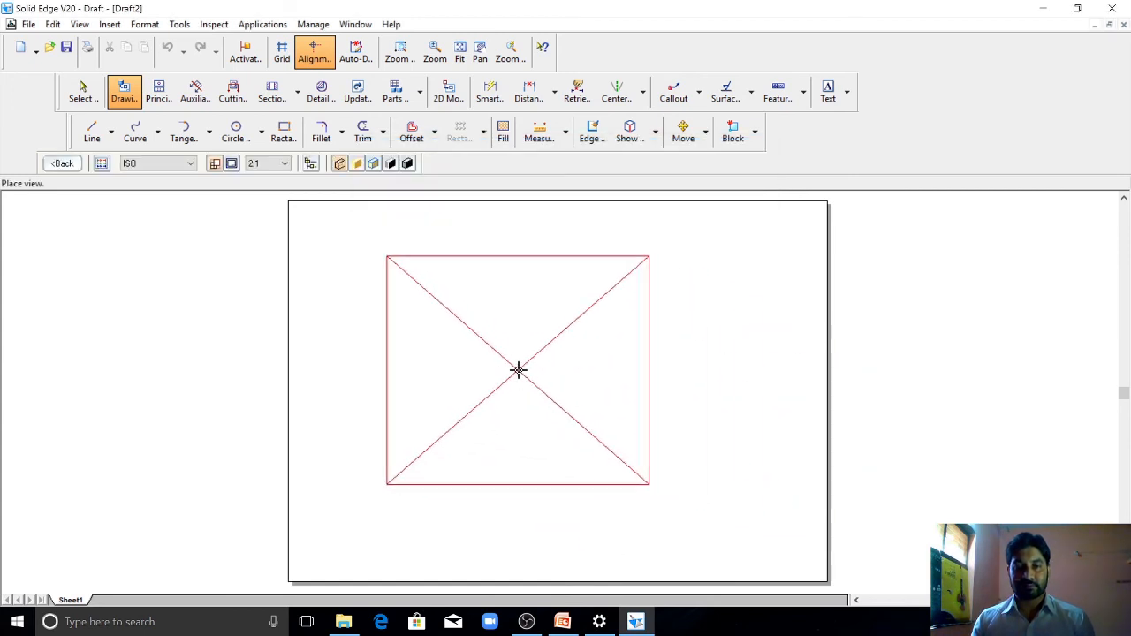
left_click(518, 369)
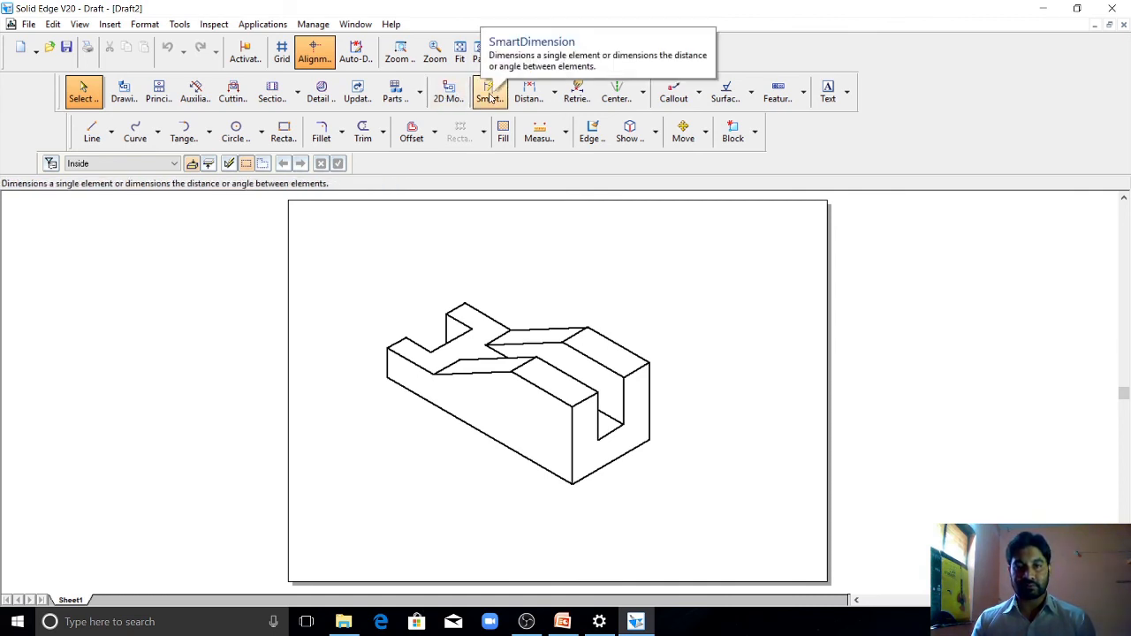
Step: Add smart dimensions for the part's overall length along the lower long edge and its full height on the tall end
left_click(492, 95)
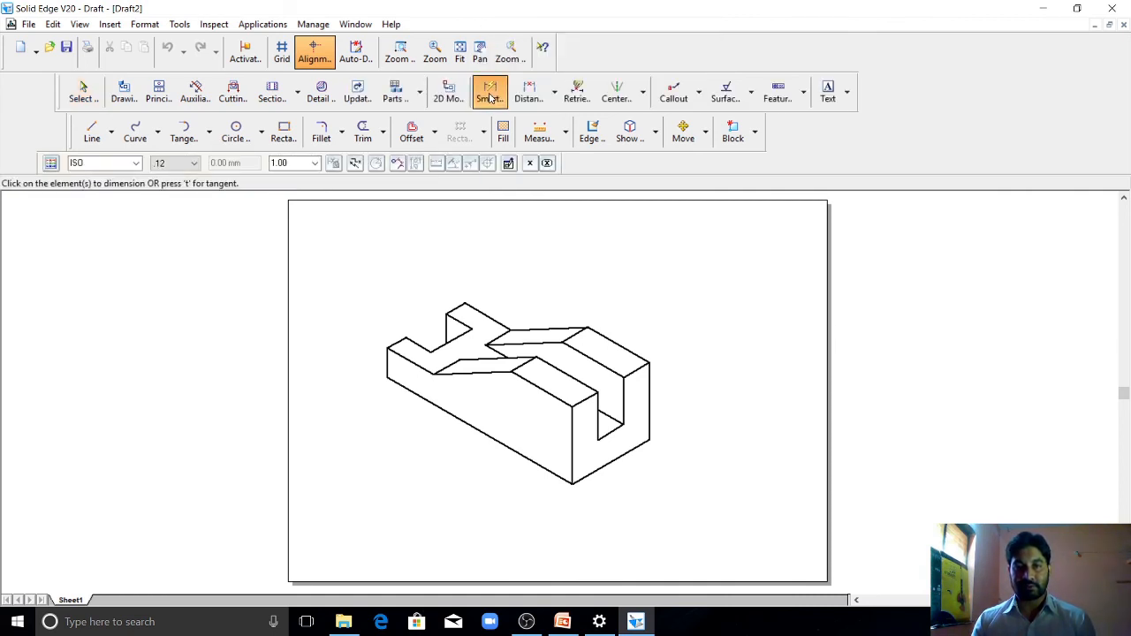
left_click(474, 427)
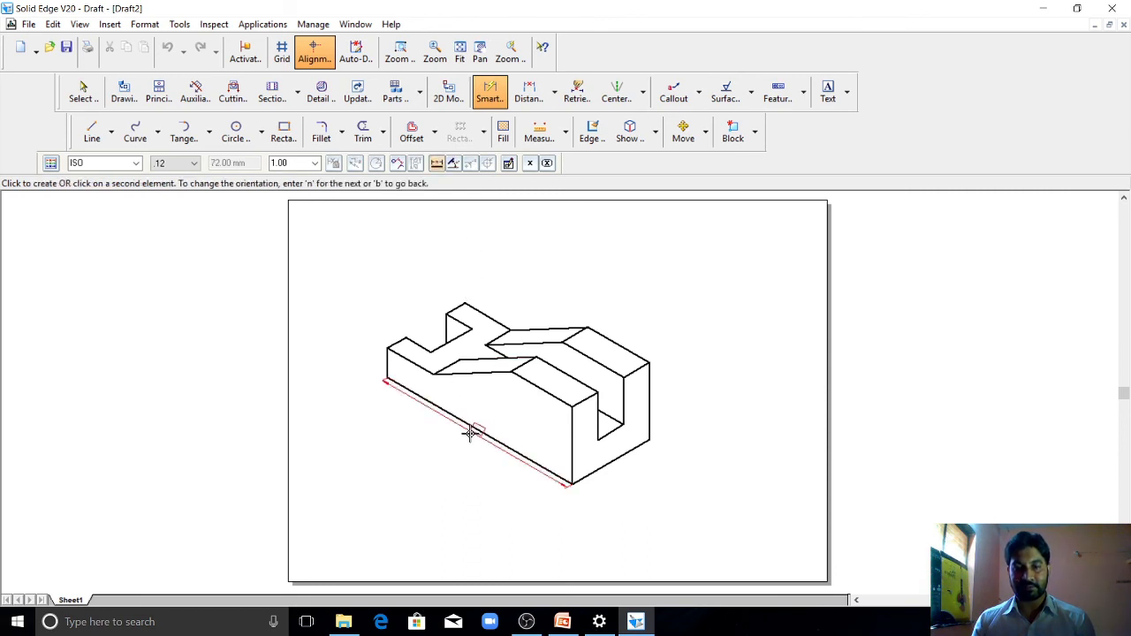
left_click(435, 451)
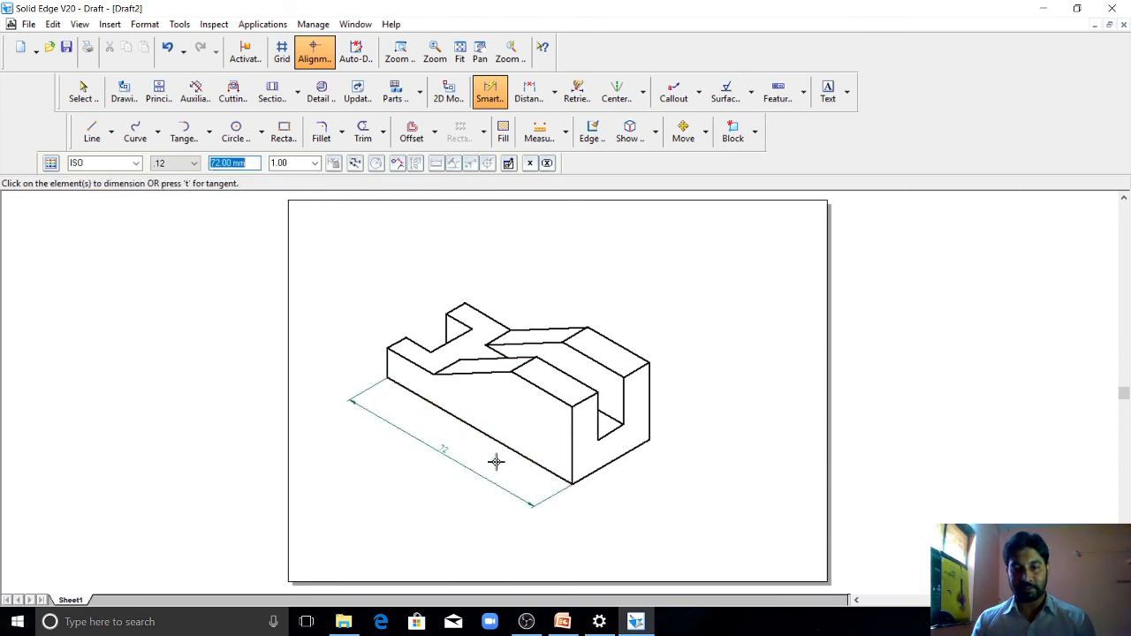
left_click(650, 409)
left_click(713, 399)
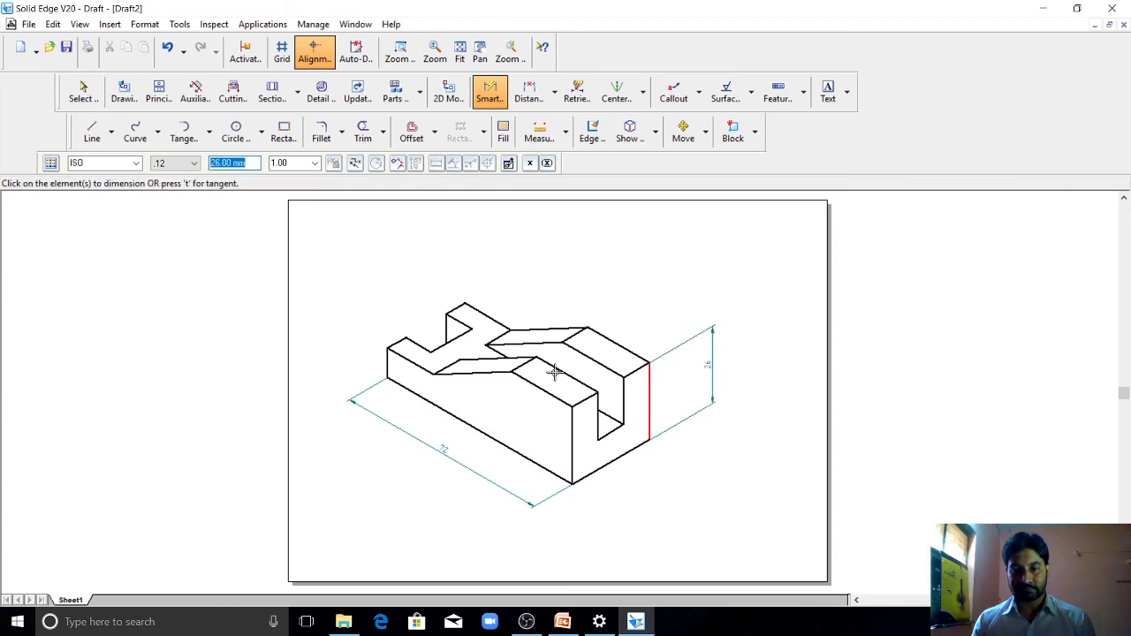
Step: Dimension the widths of the two prongs and the notch between them at the part's low end
left_click(395, 343)
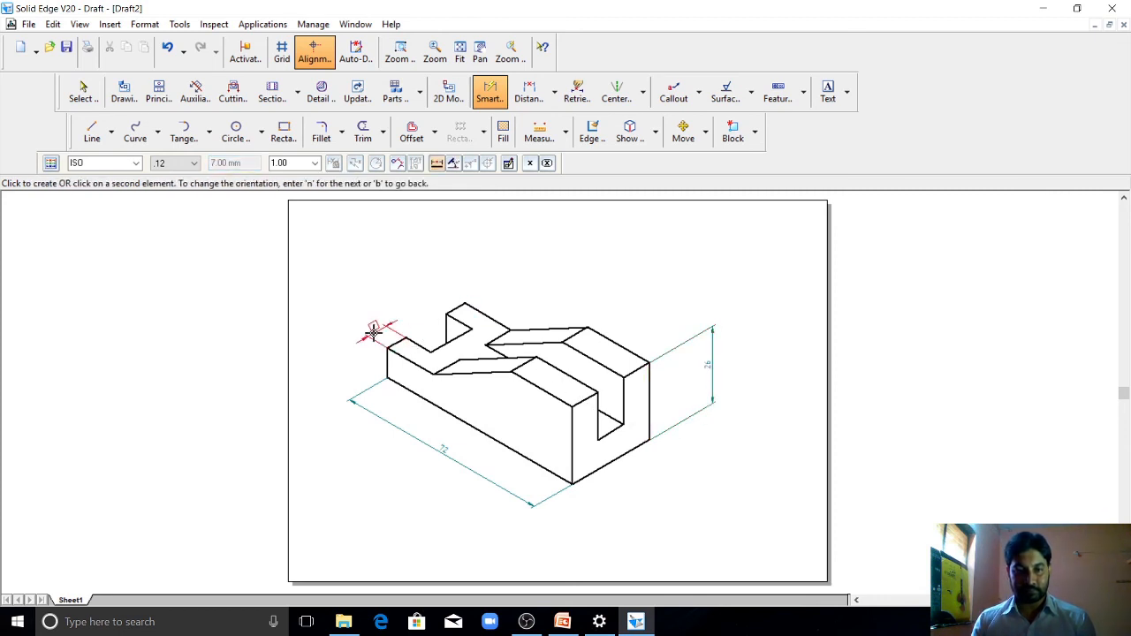
left_click(373, 330)
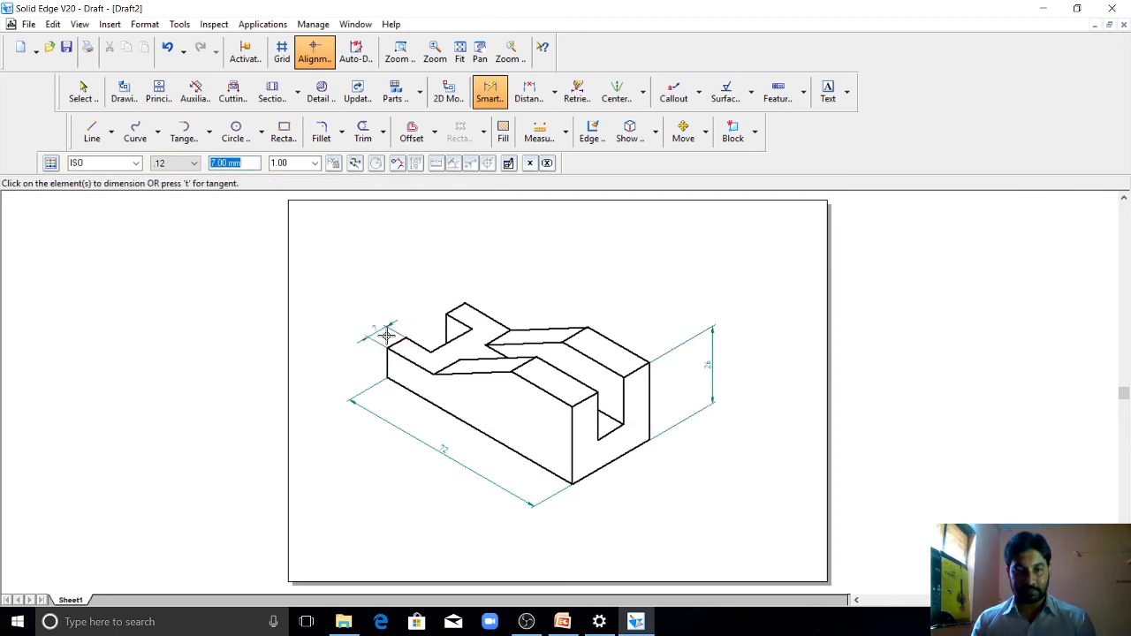
left_click(450, 322)
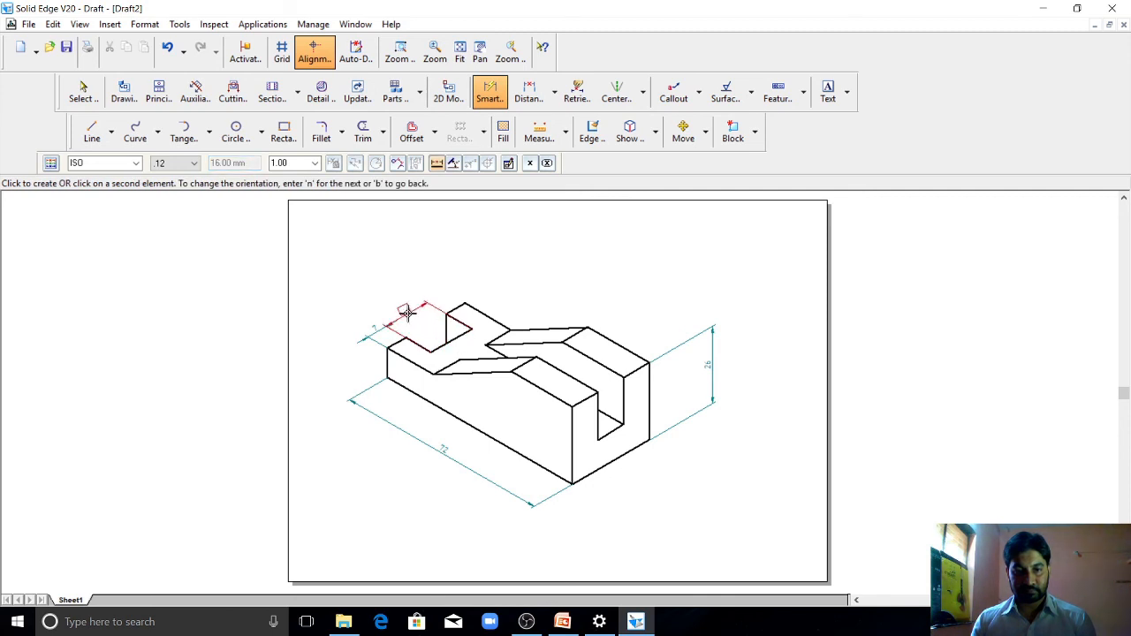
left_click(406, 313)
left_click(444, 301)
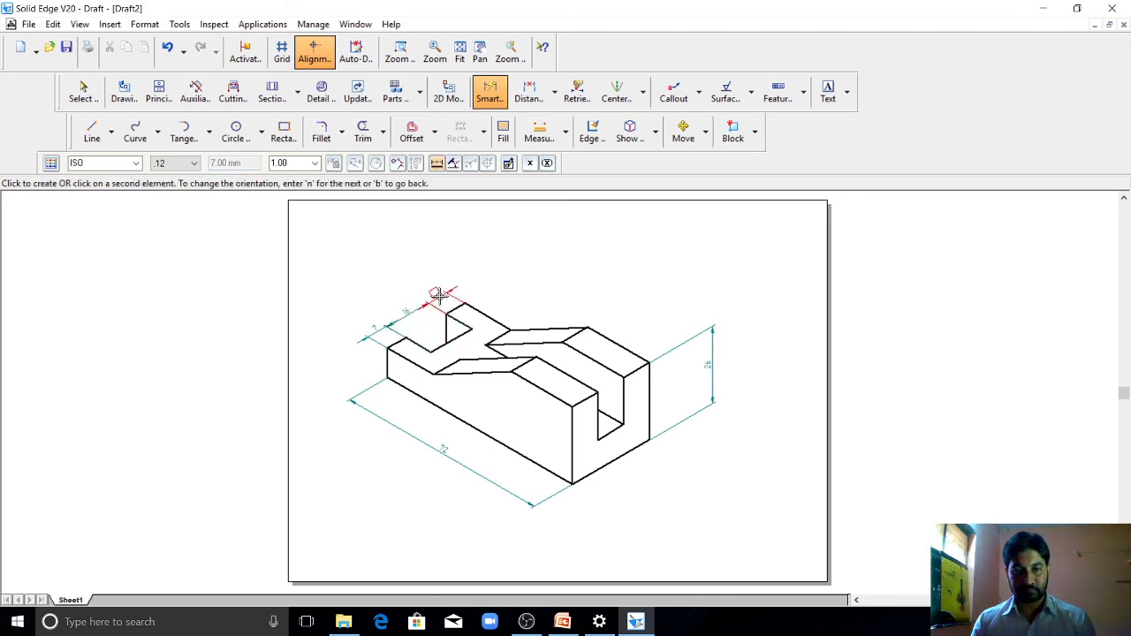
left_click(440, 296)
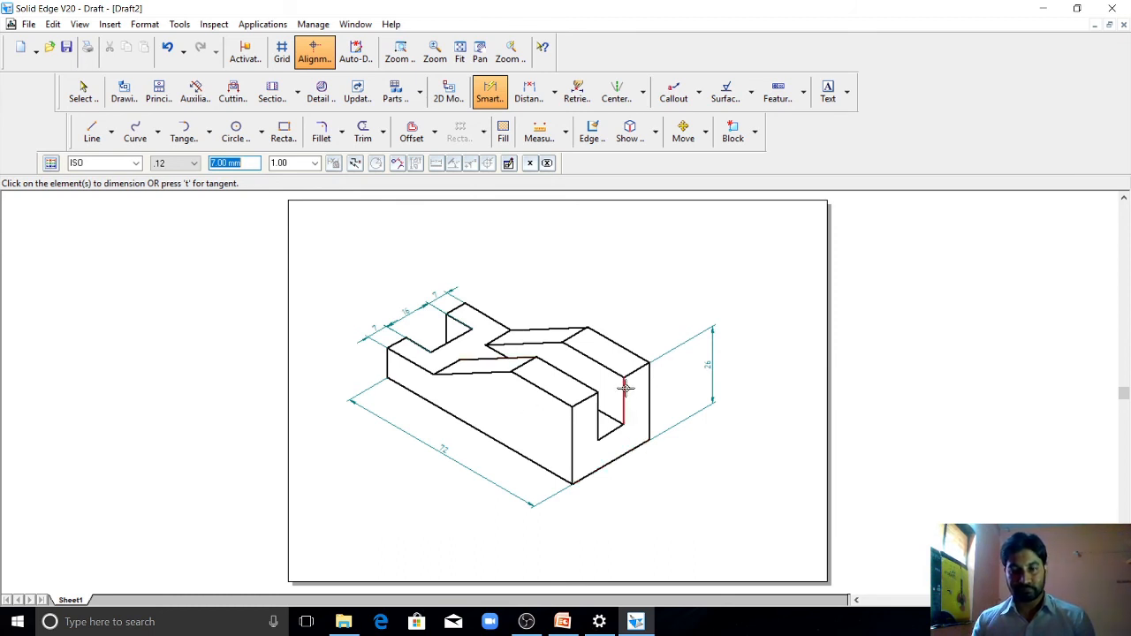
Step: Dimension the slot width at the tall end and the top width of each of the two walls beside it
left_click(624, 420)
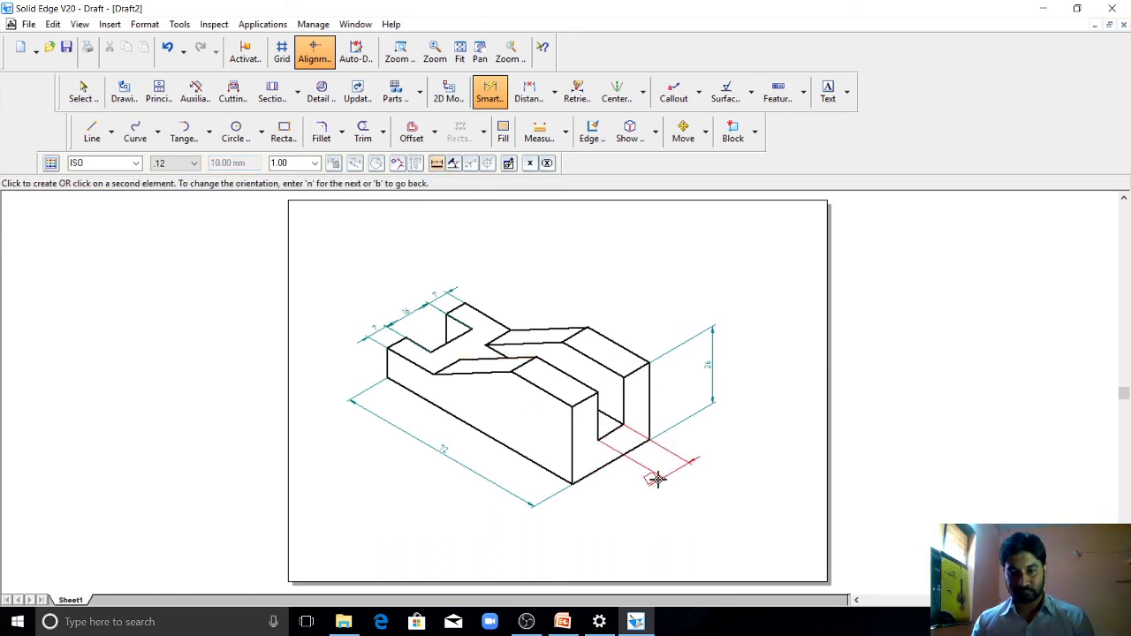
left_click(654, 477)
left_click(586, 396)
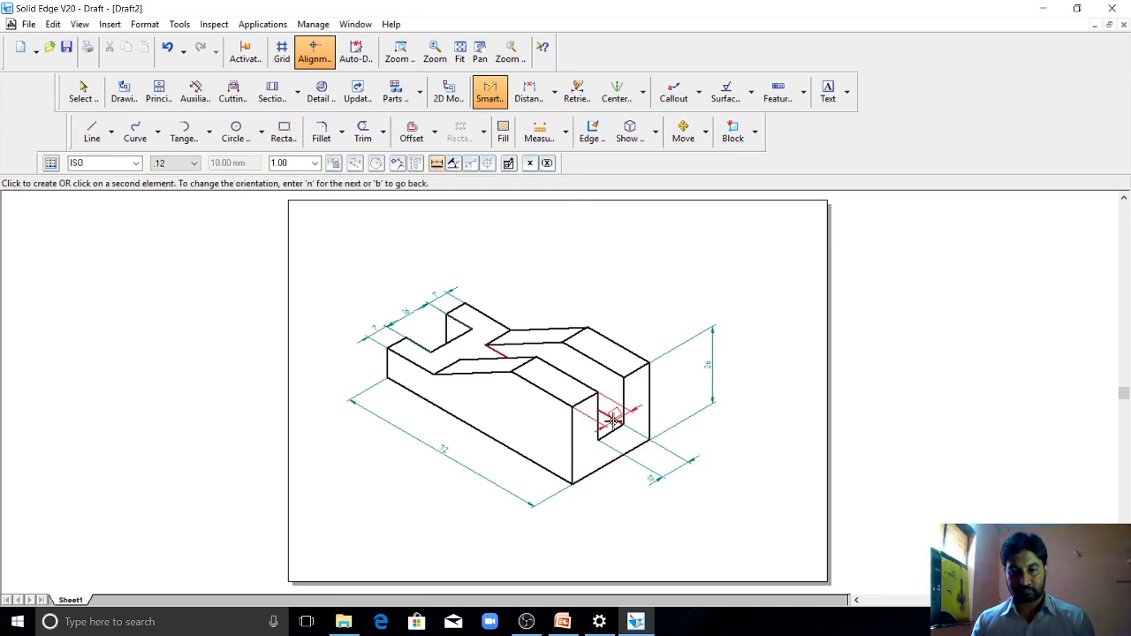
left_click(556, 377)
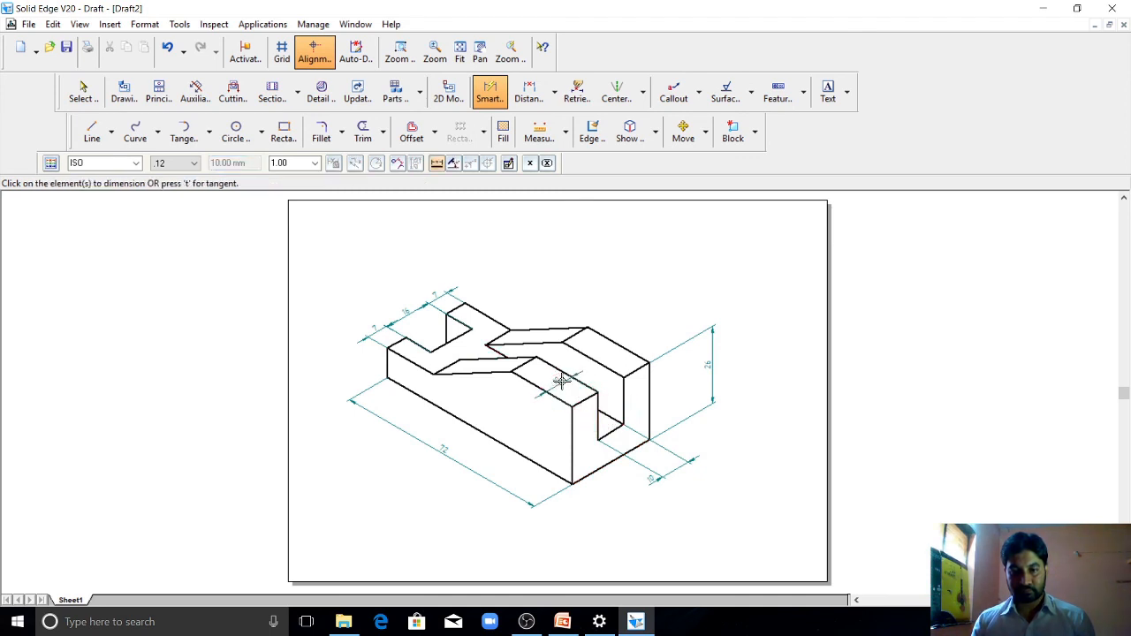
left_click(638, 368)
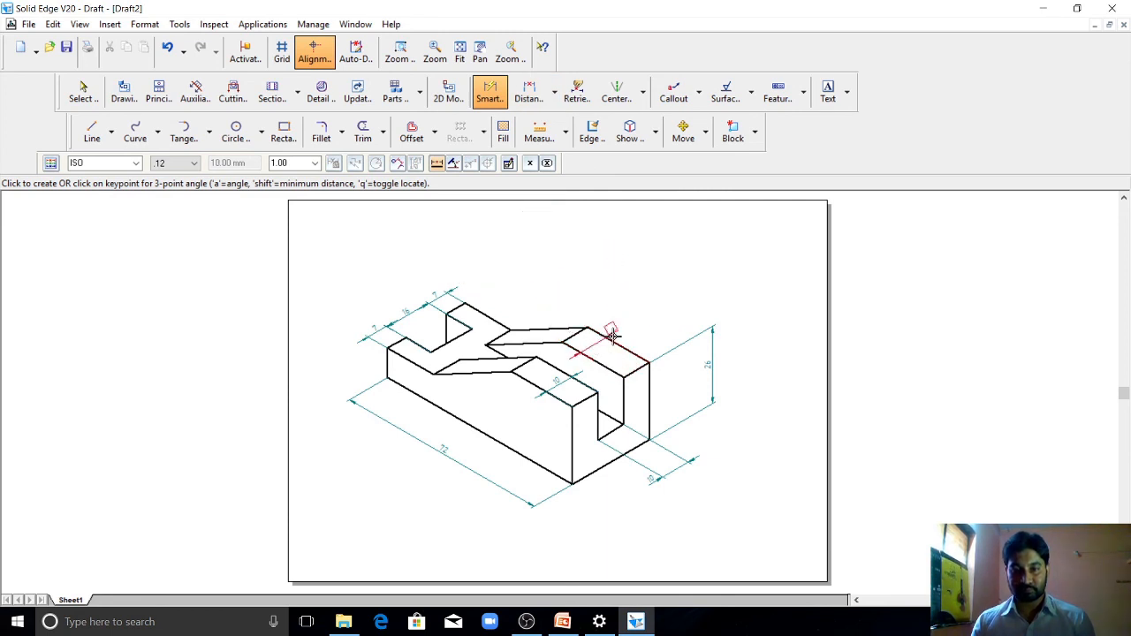
left_click(489, 92)
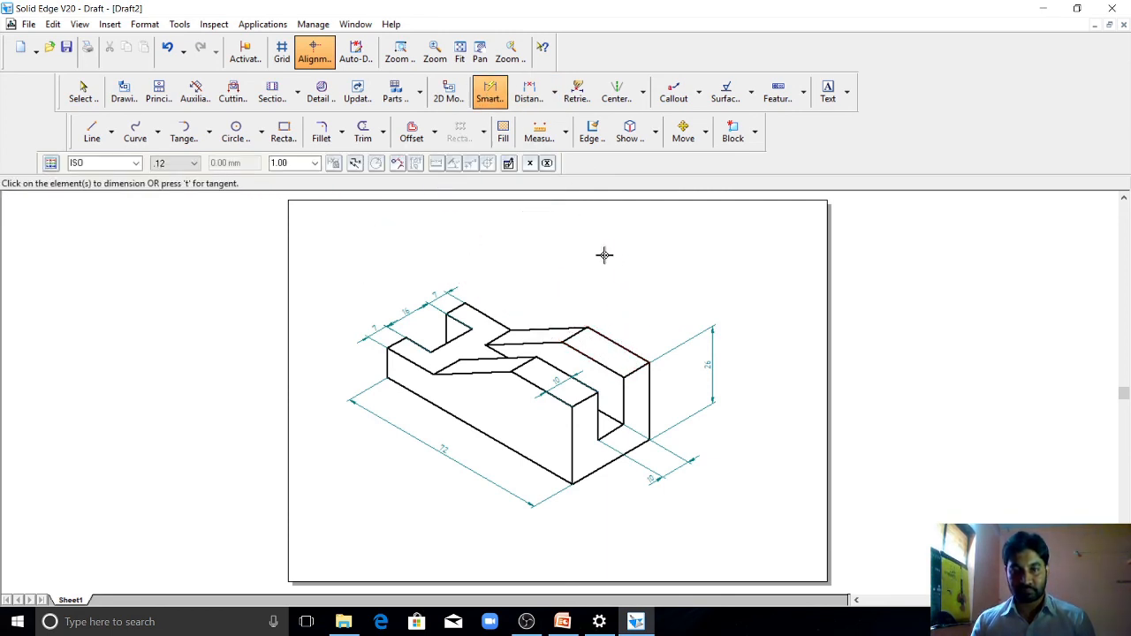
left_click(637, 369)
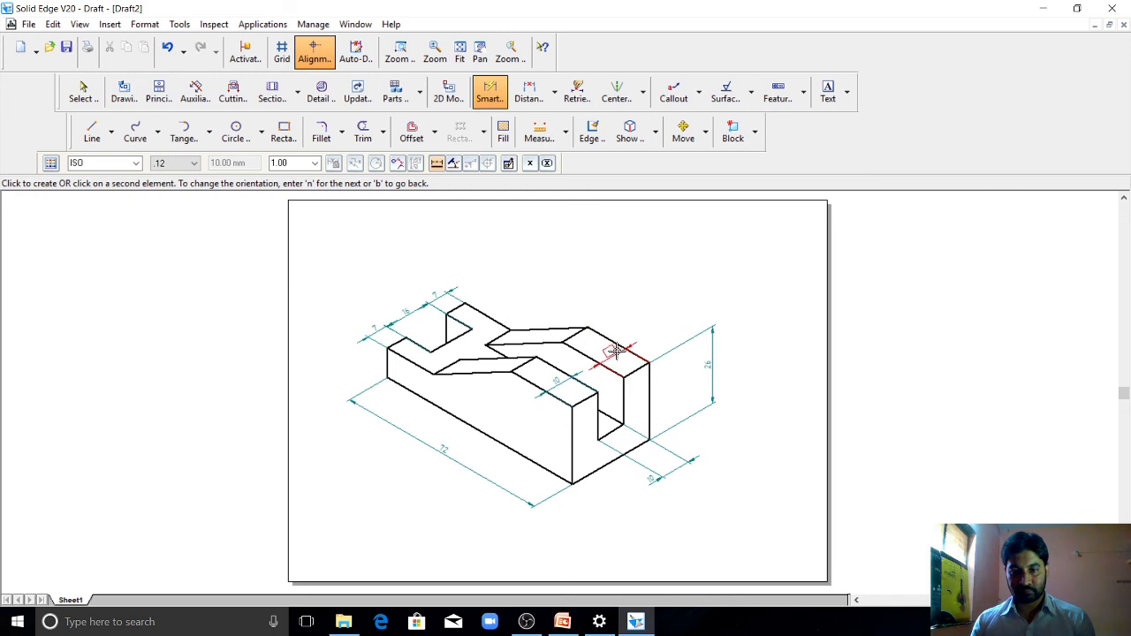
left_click(616, 351)
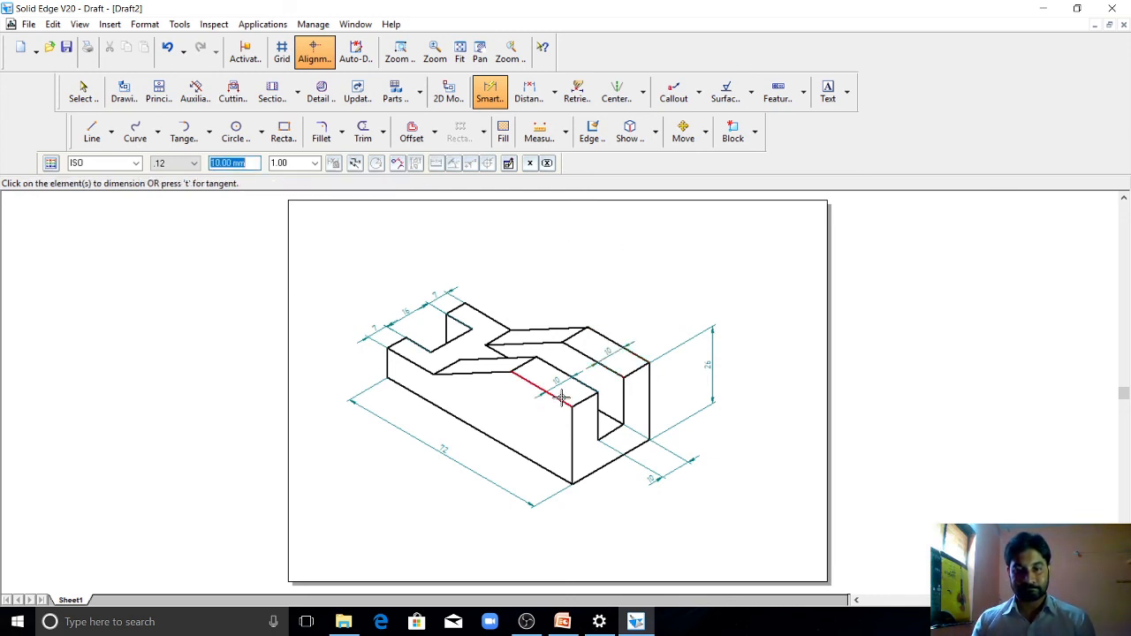
Step: Dimension the length of the raised flat top edge and the length of the low end's upper edge
left_click(634, 356)
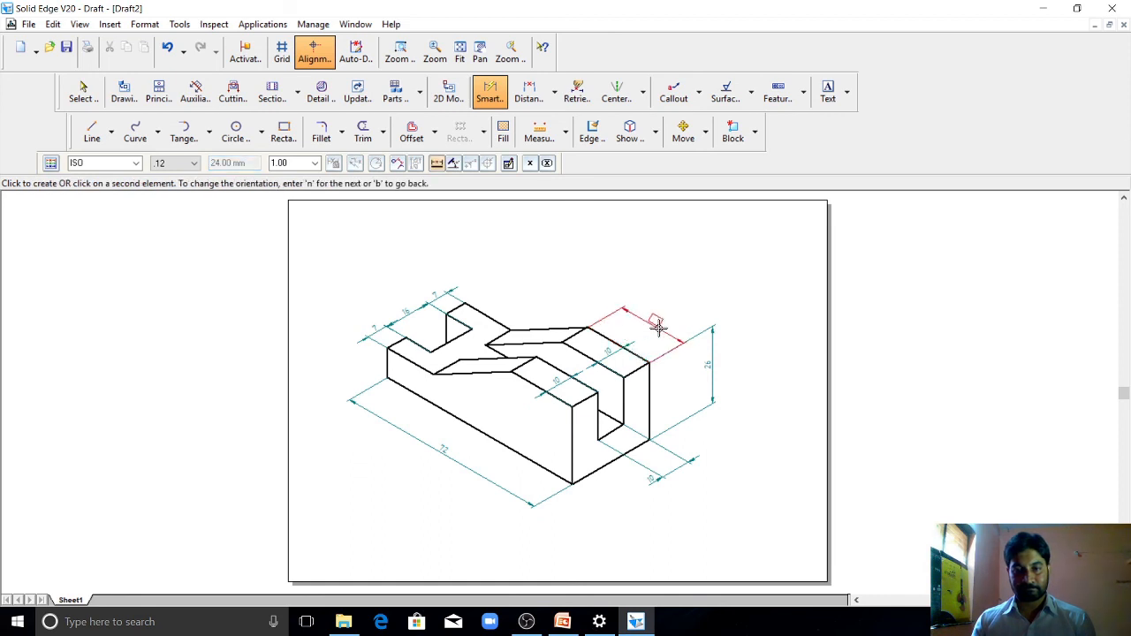
left_click(659, 328)
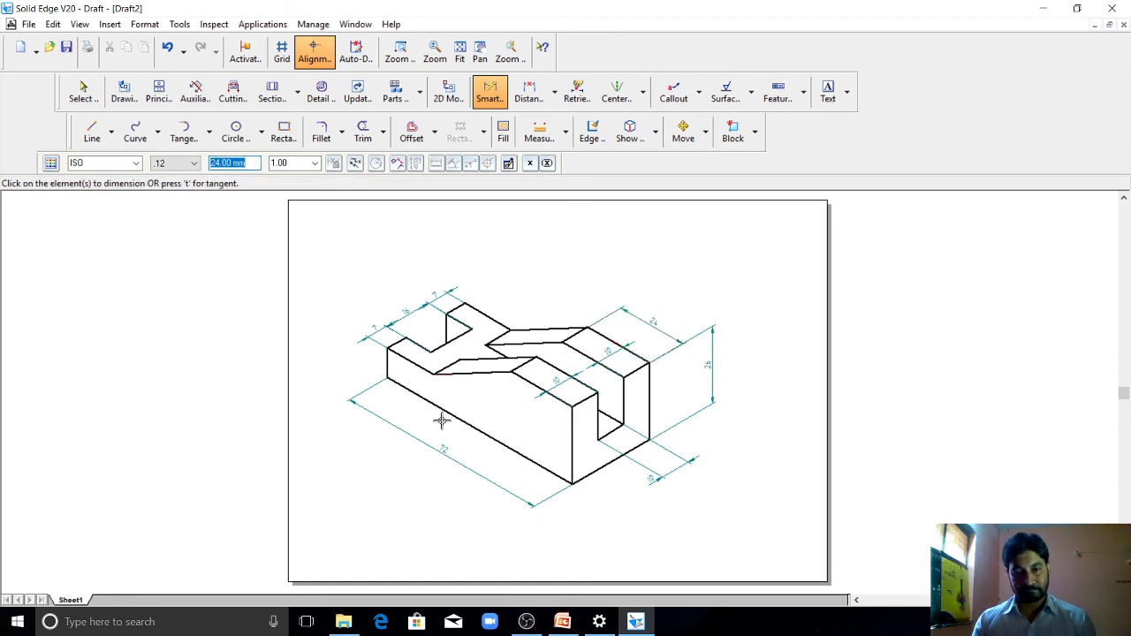
left_click(412, 362)
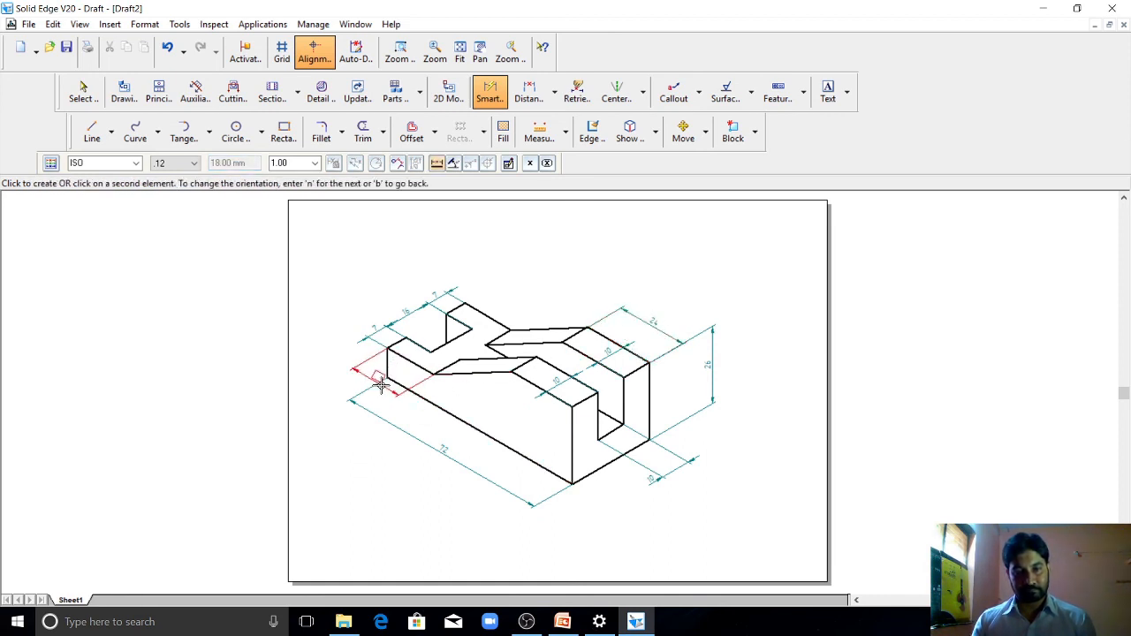
left_click(380, 384)
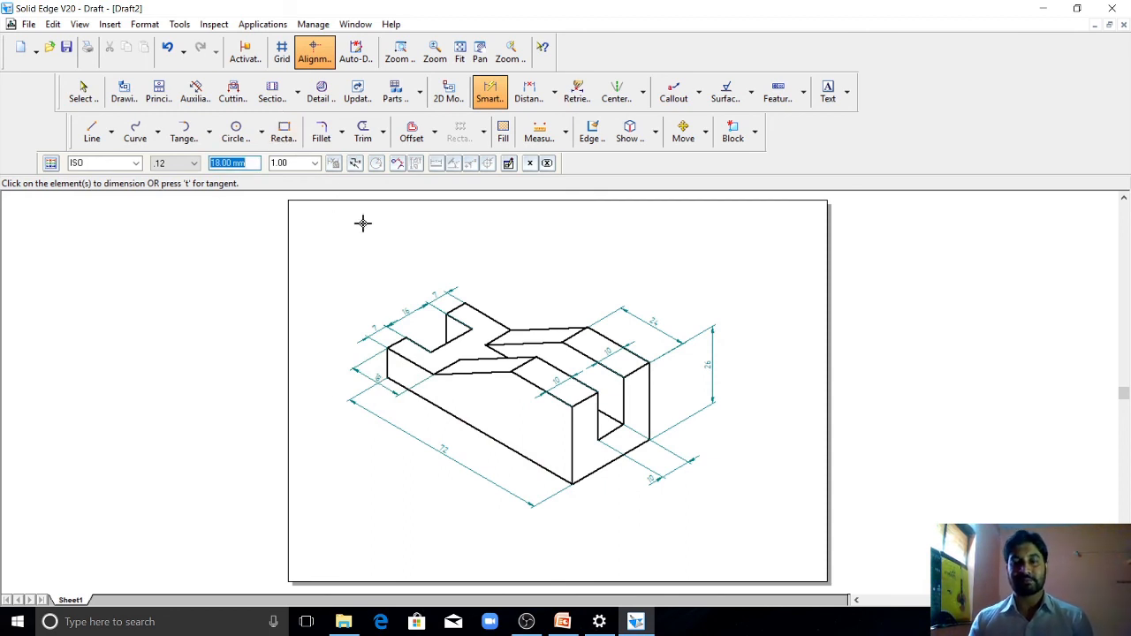
Step: Start a text annotation with the font set to Times New Roman and the text height set to 5.00 mm
left_click(829, 97)
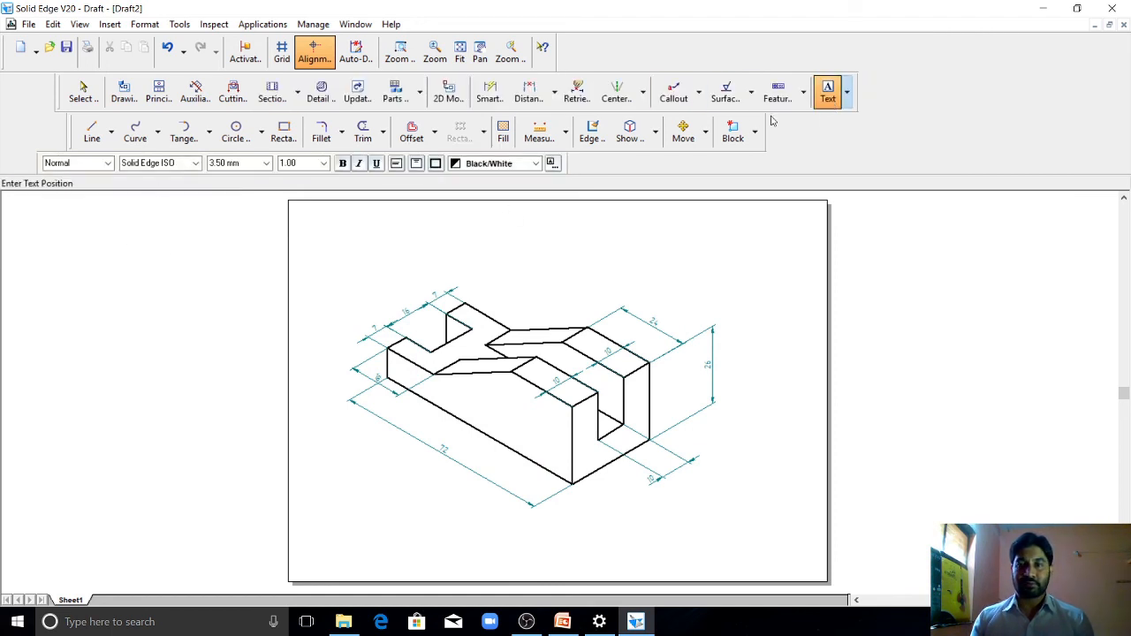
left_click(196, 163)
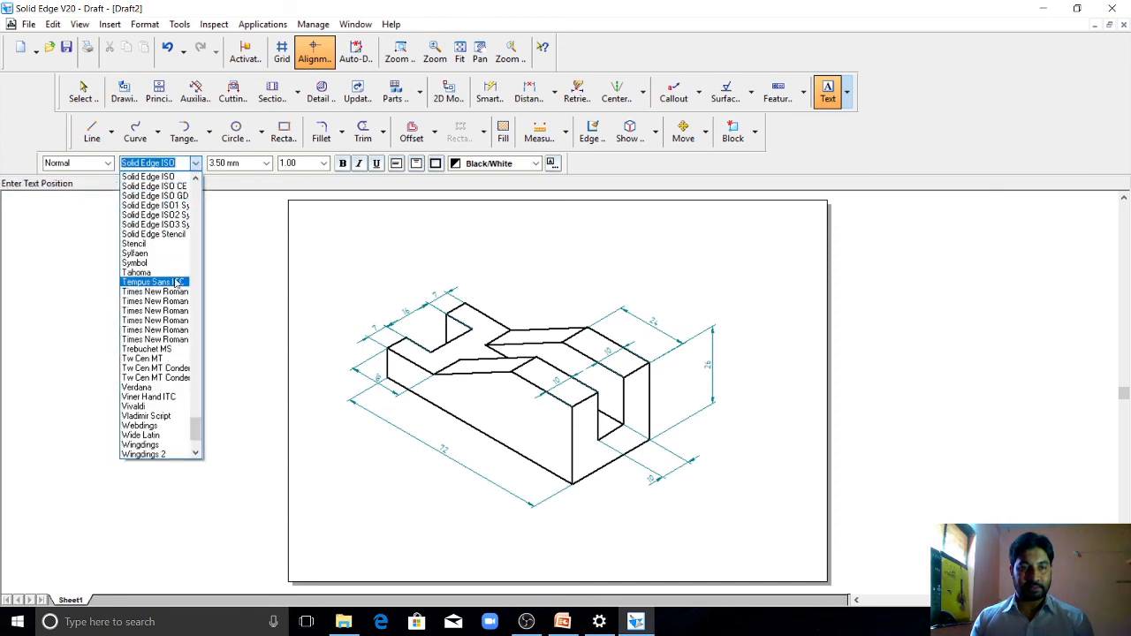
left_click(176, 296)
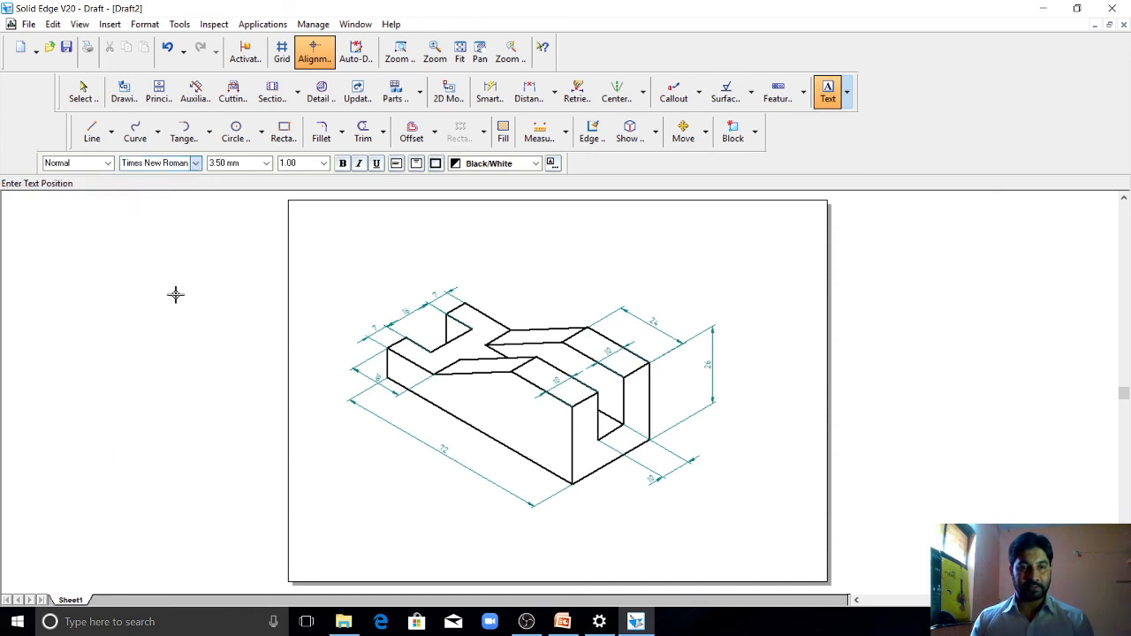
left_click(266, 164)
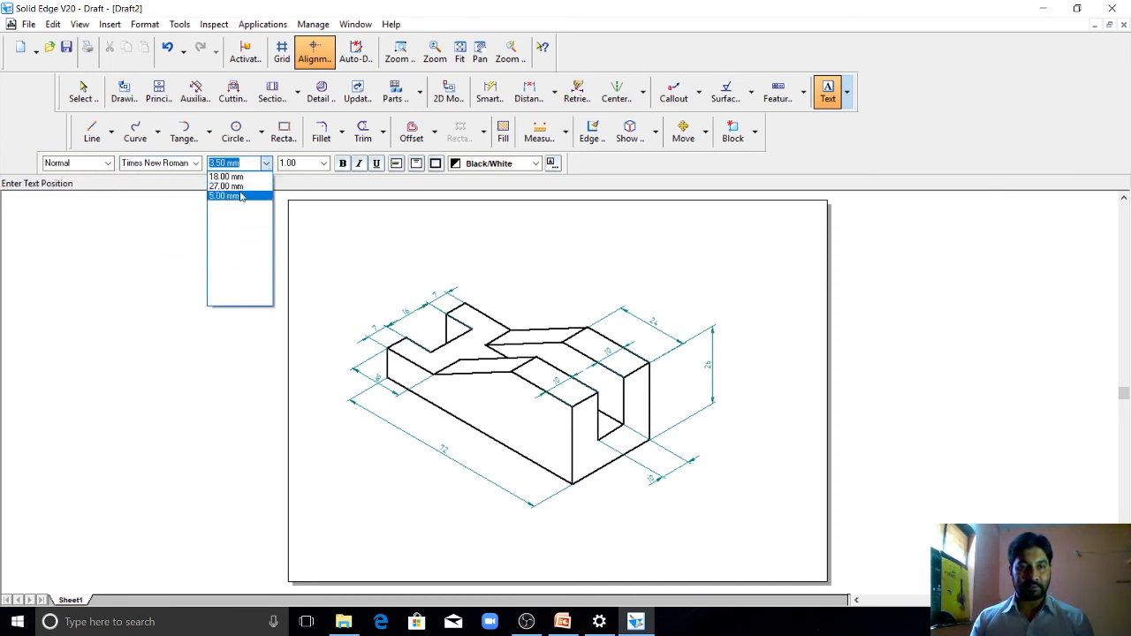
left_click(240, 197)
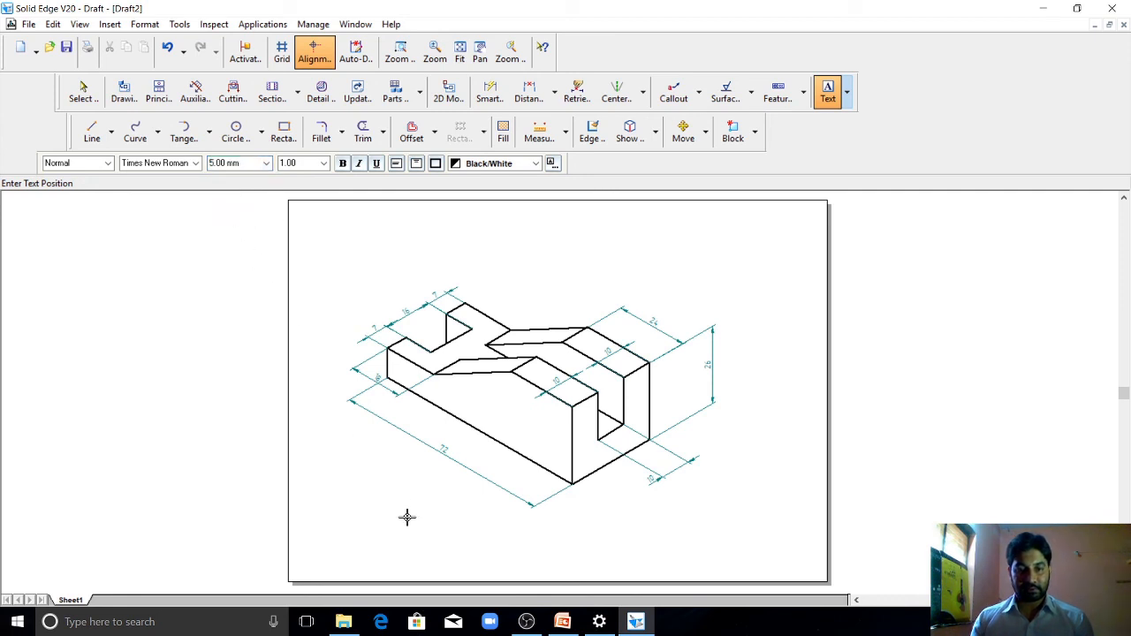
Step: Create a text box below the dimensioned iso view containing the title MODEL 16
left_click_drag(407, 519, 633, 553)
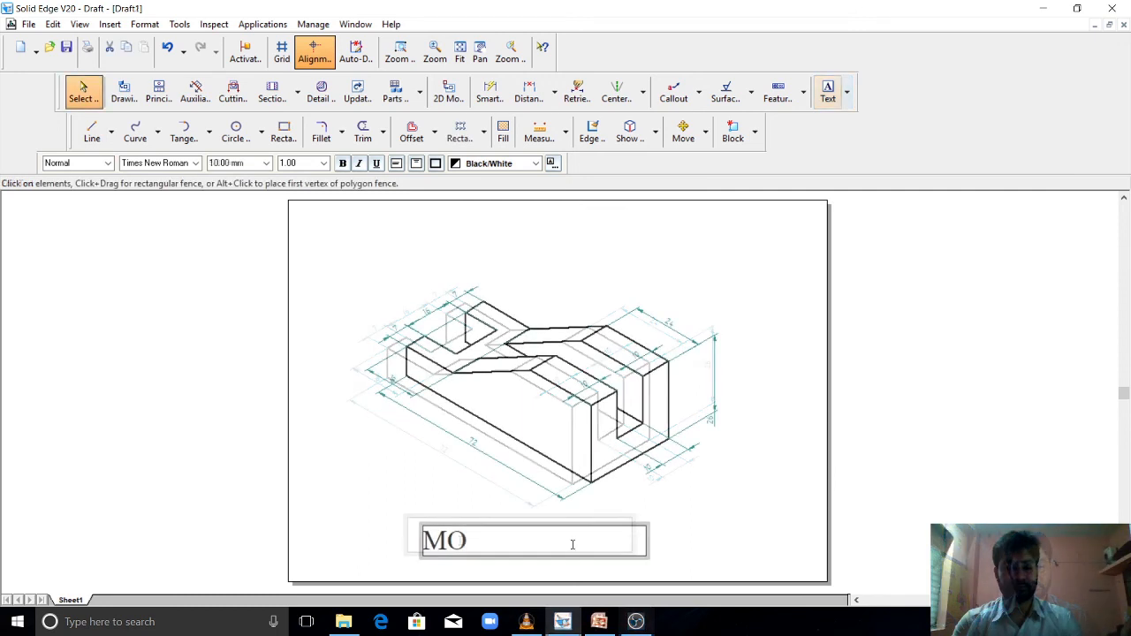
type("DE")
type("L 1")
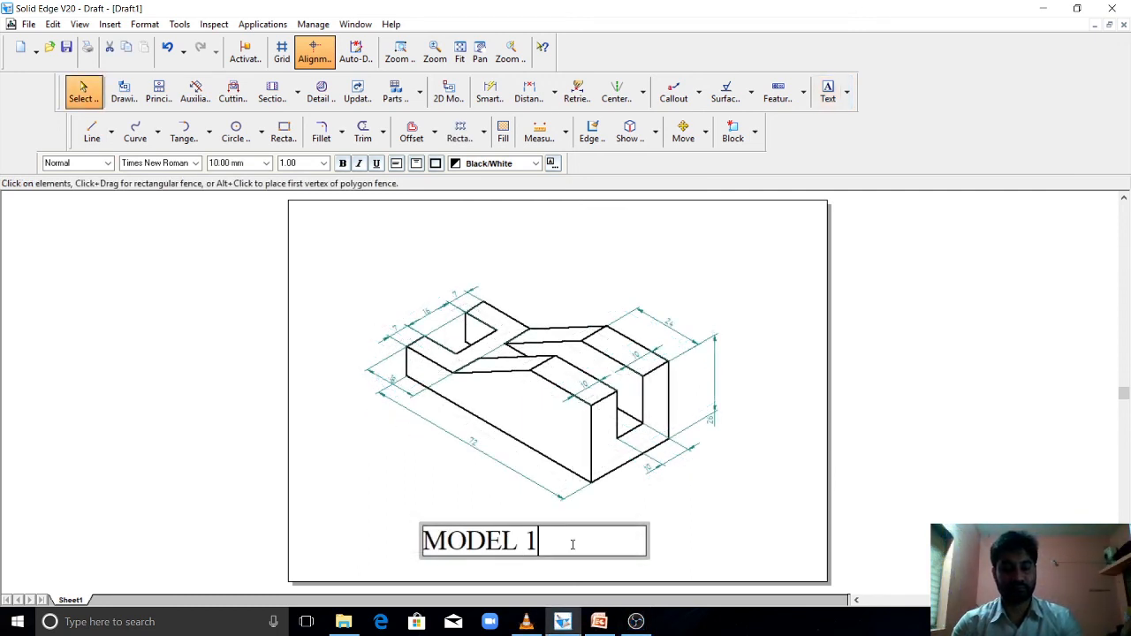
type("6")
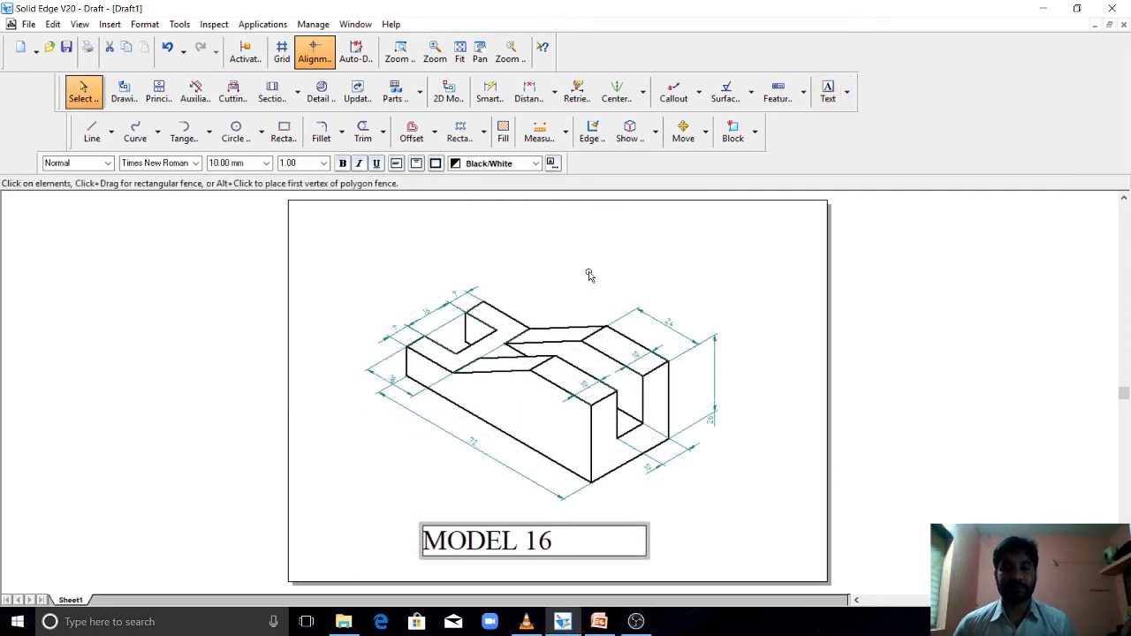